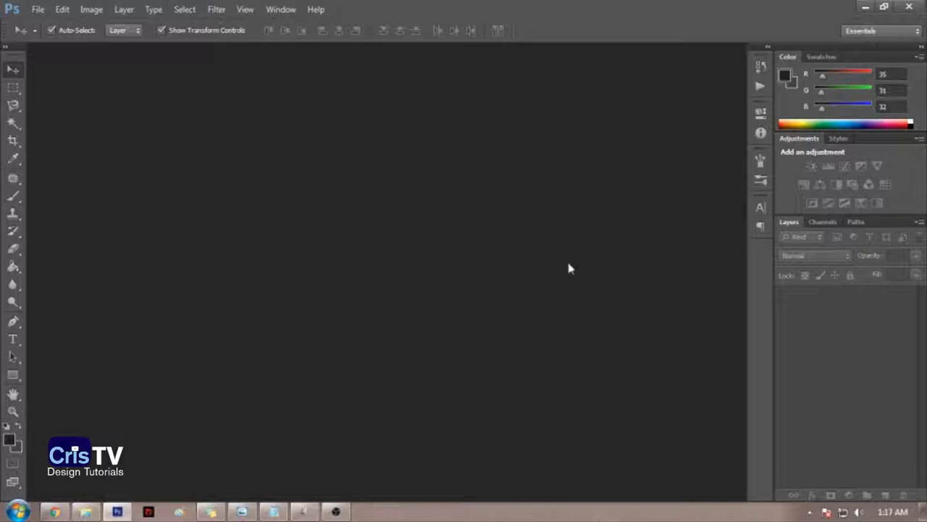
Step: Create a new U.S. Paper Letter document, 8.5 x 11 inches at 300 pixels/inch, RGB with a white background
left_click(38, 9)
left_click(44, 25)
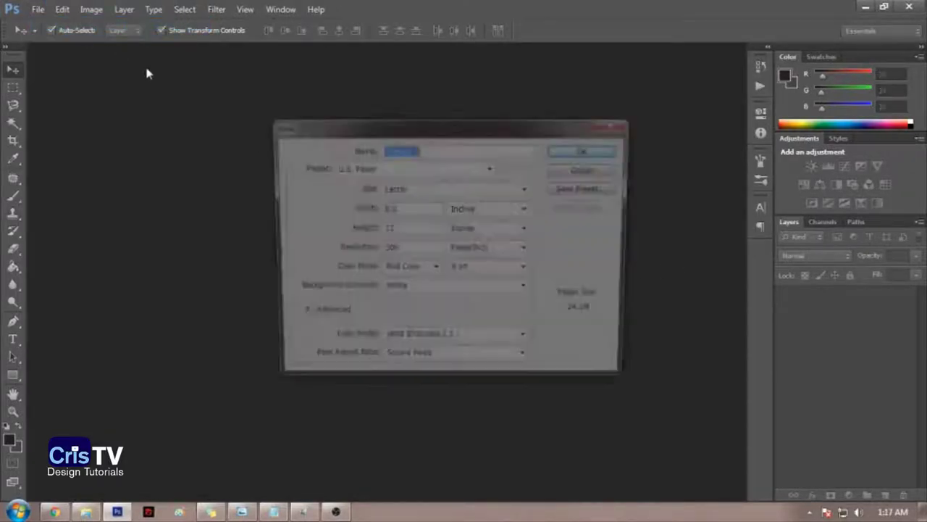
left_click(587, 152)
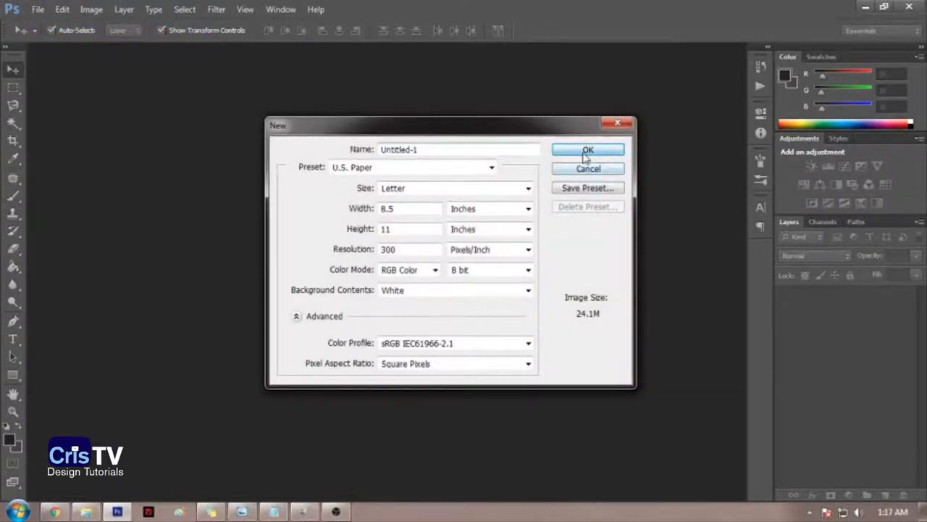
left_click(586, 154)
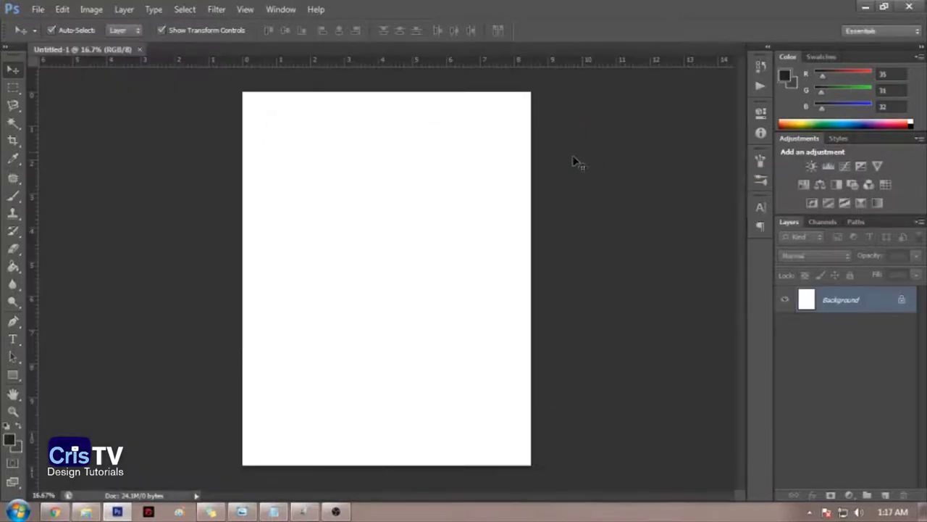
Step: Rotate the whole canvas 90° clockwise into landscape orientation
left_click(91, 10)
mouse_move(152, 131)
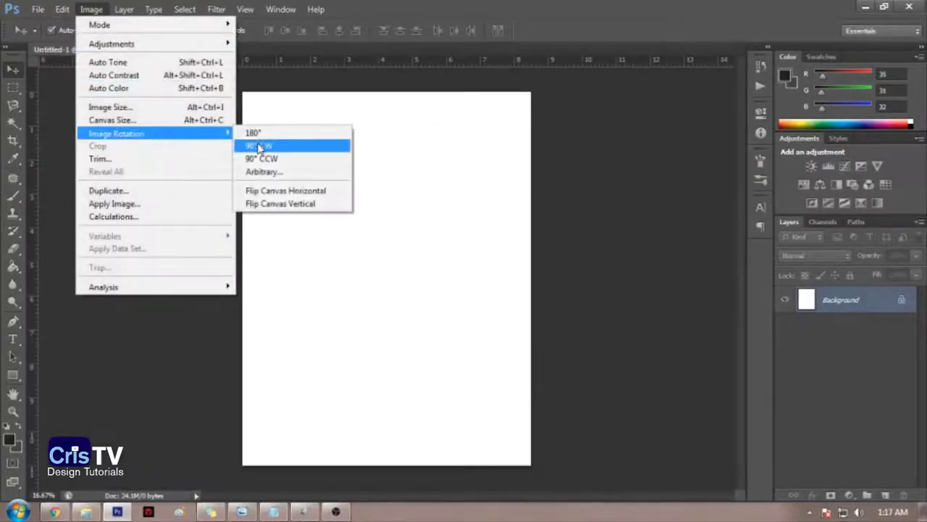
left_click(263, 147)
scroll(492, 286, "up", 5)
scroll(492, 285, "down", 1)
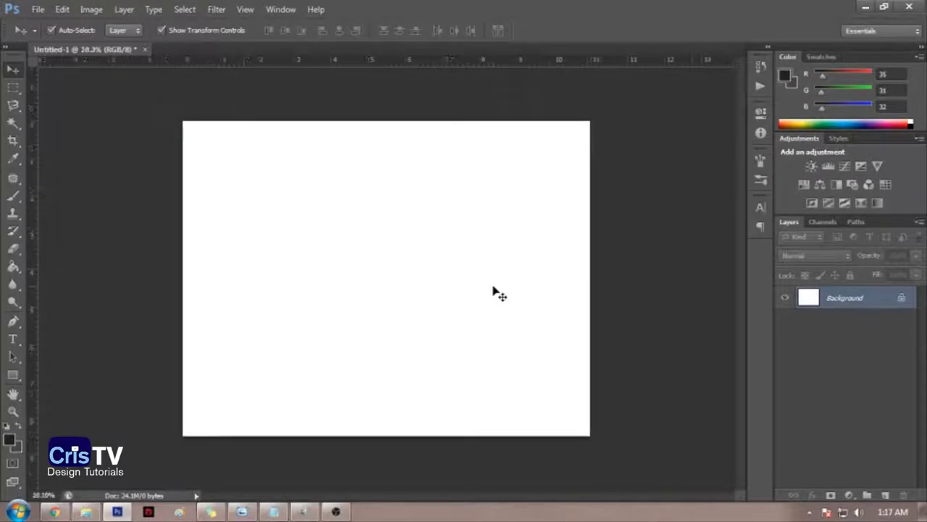
scroll(493, 285, "up", 1)
Step: Add the text "OCEAN" to the canvas in black 000000 Swis721 Blk BT
key("t")
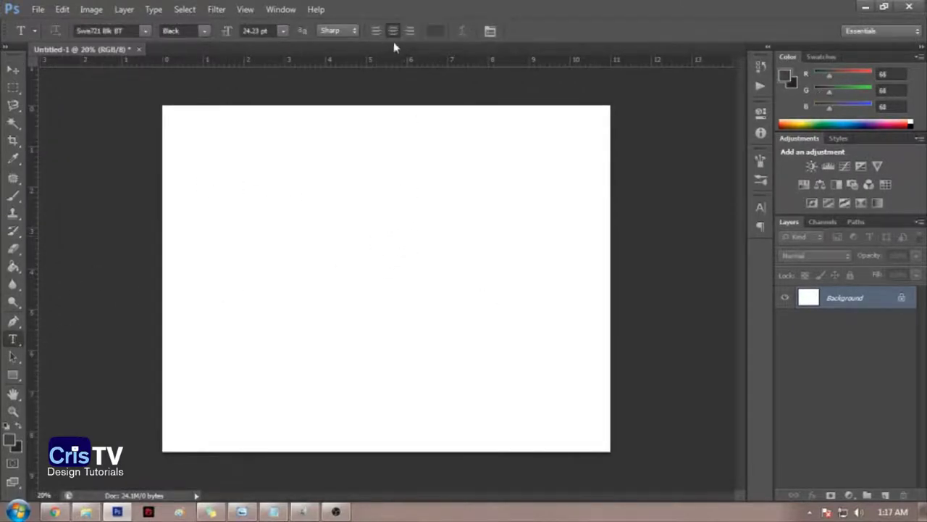
left_click(435, 30)
key("Return")
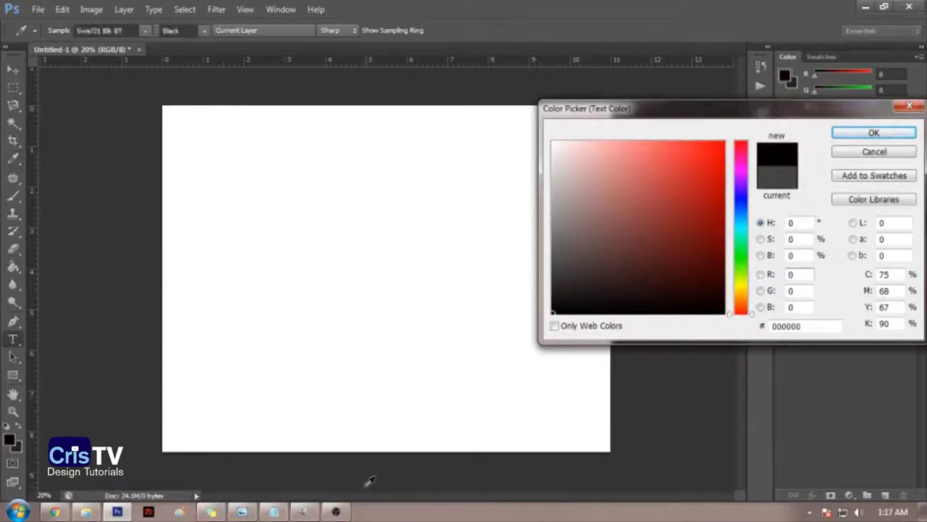
left_click(273, 250)
type("O")
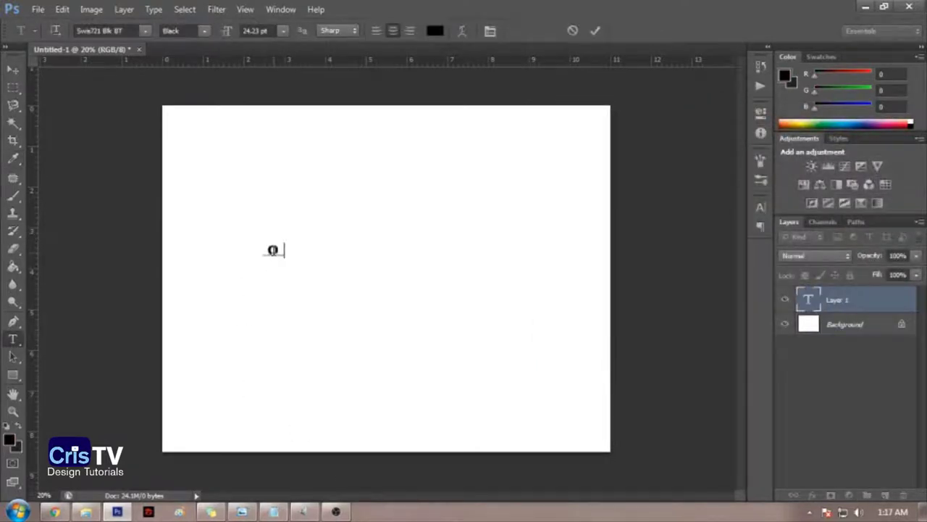
type("CEAN")
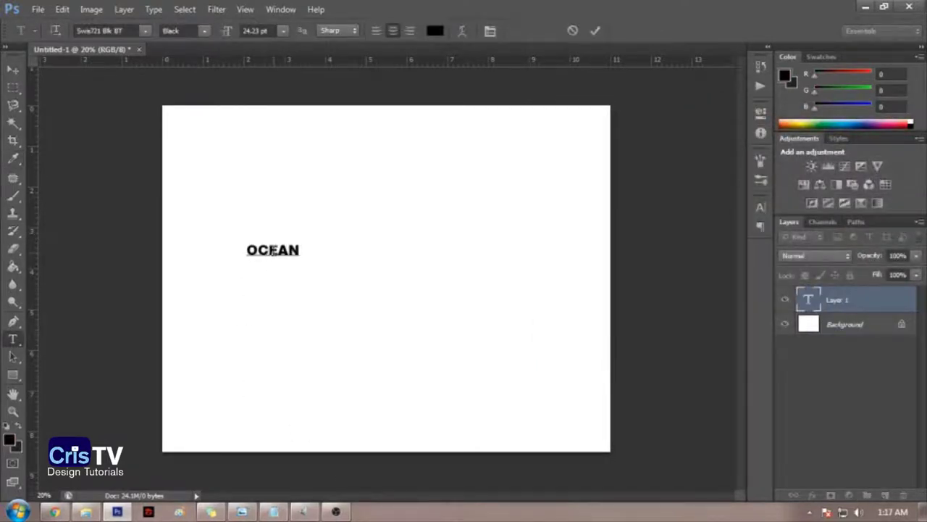
key("ctrl+Return")
Step: Enlarge the OCEAN text to about two-thirds of the page width and place it near the page centre
key("v")
key("ctrl+t")
left_click_drag(303, 239, 586, 187)
left_click_drag(505, 198, 468, 269)
key("Return")
left_click(445, 161)
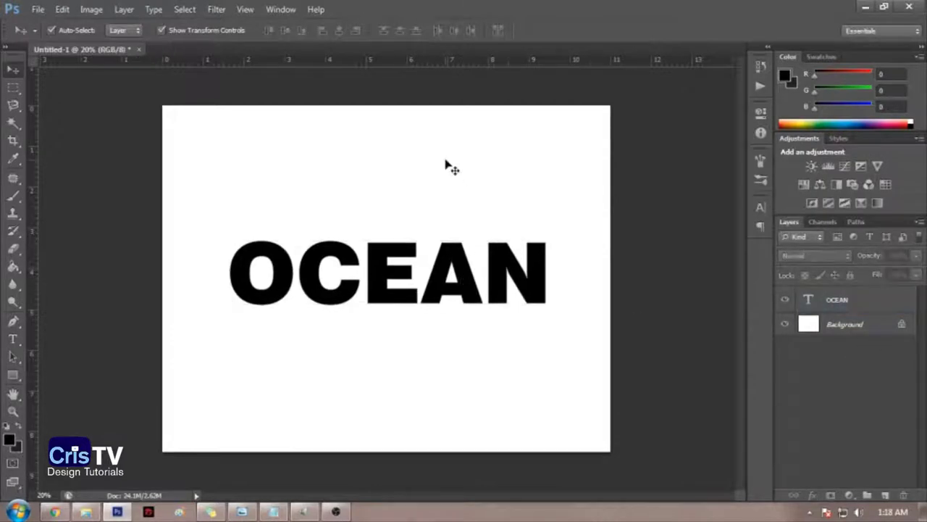
scroll(486, 209, "up", 4)
scroll(507, 236, "down", 4)
scroll(471, 289, "up", 3)
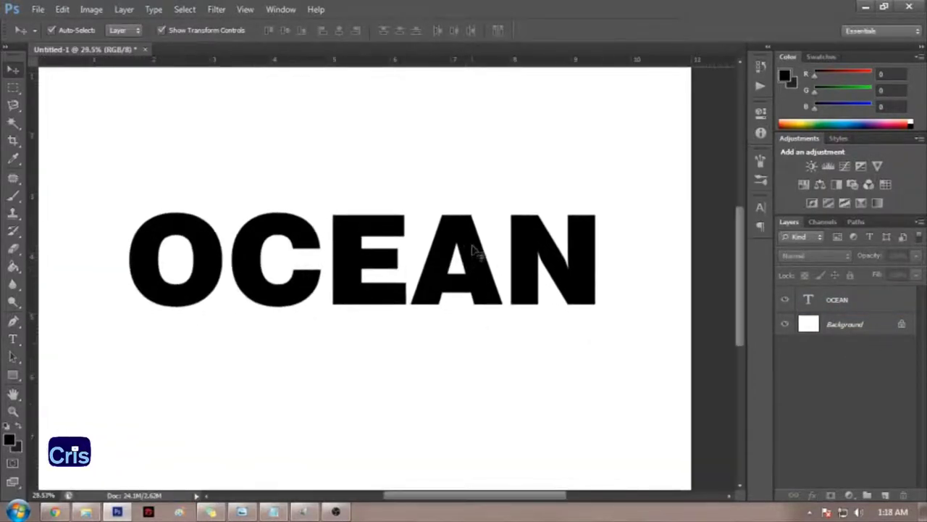
left_click(472, 265)
scroll(449, 304, "down", 5)
scroll(228, 420, "up", 2)
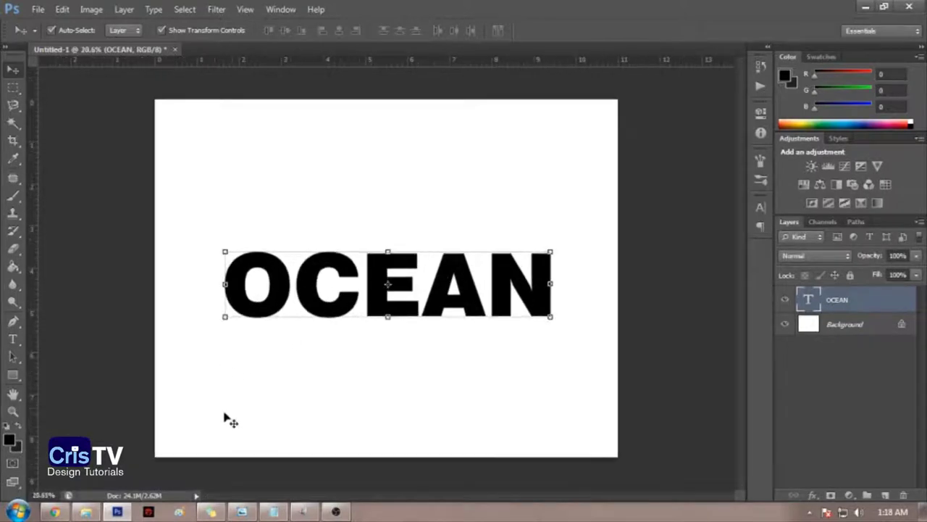
Step: Switch to Google Images in the browser and search for "ocean background"
left_click(227, 421)
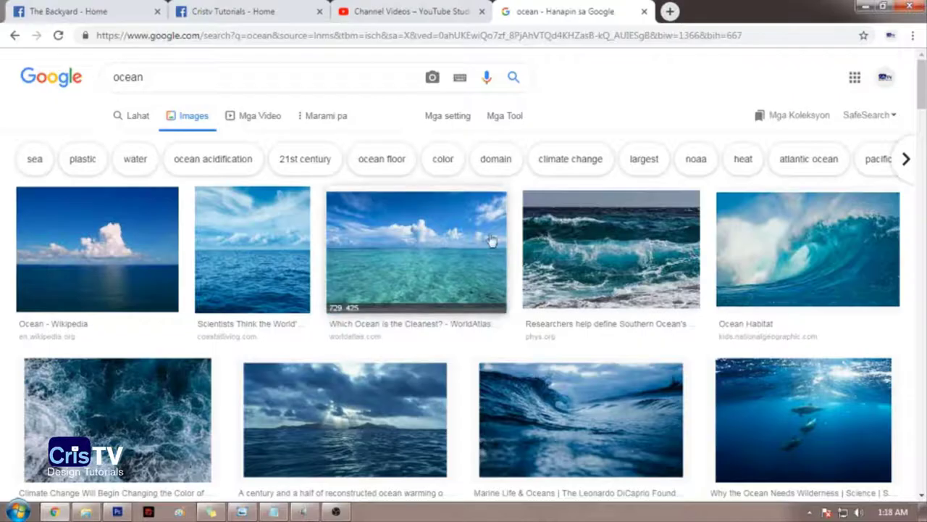
scroll(501, 245, "down", 4)
scroll(500, 244, "up", 4)
left_click_drag(193, 74, 2, 84)
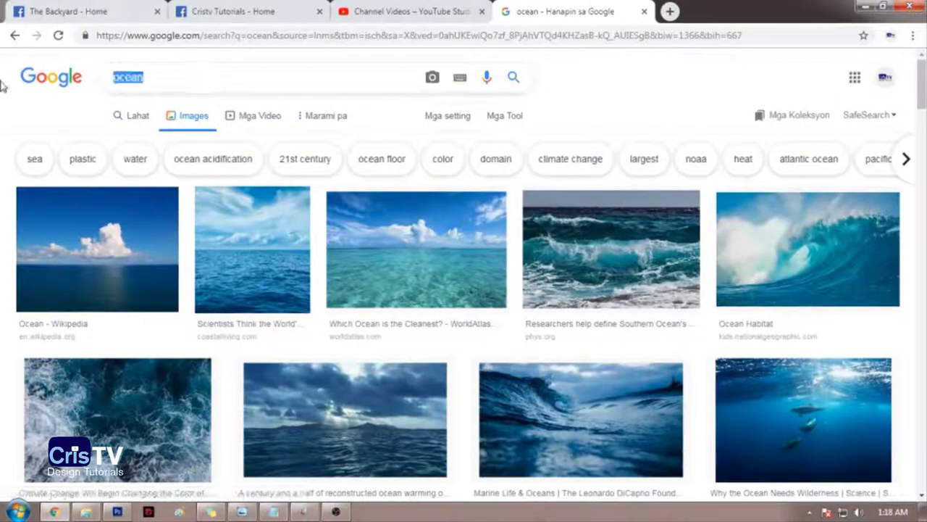
key("BackSpace")
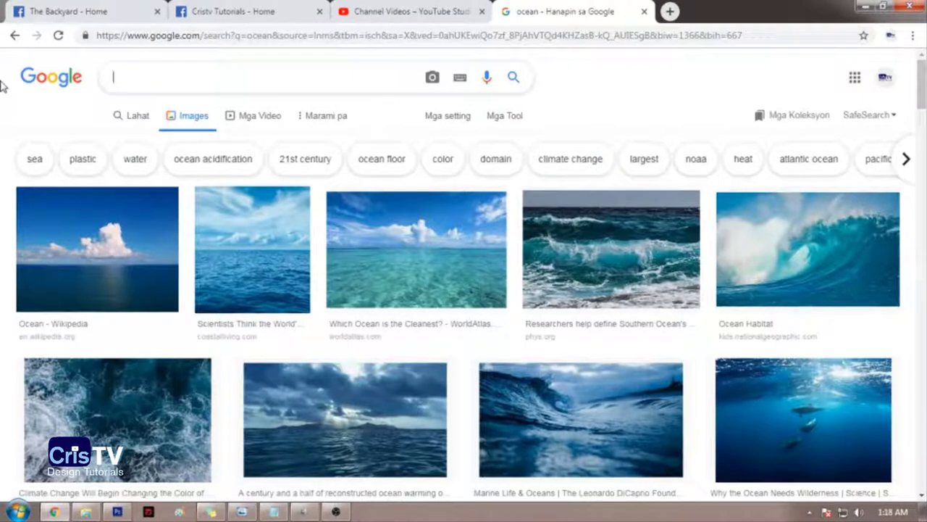
type("OCEAN BACK")
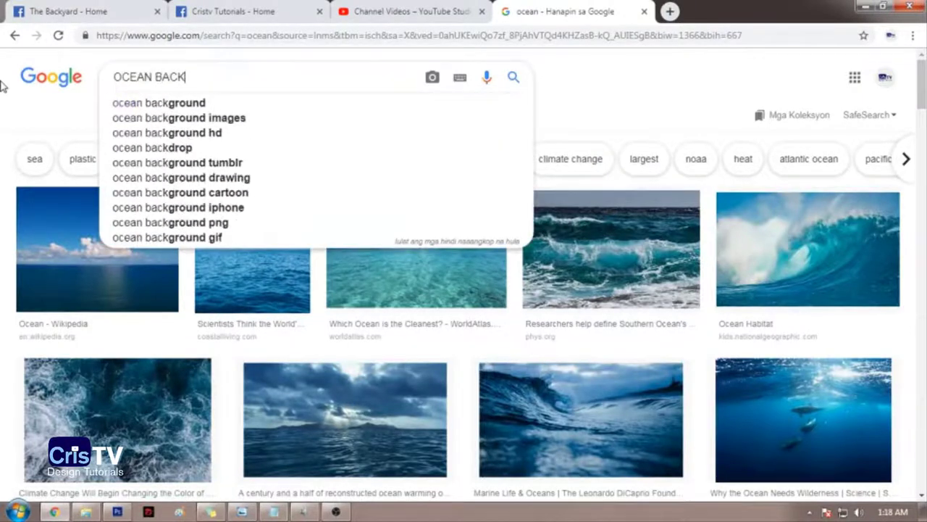
key("Down")
key("Return")
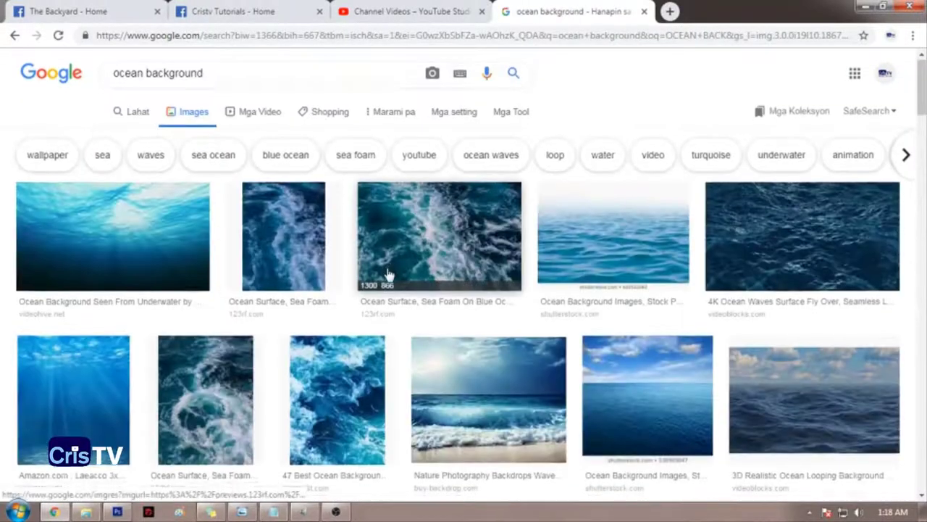
Step: Browse the ocean background results and preview candidate water images for filling the text
scroll(394, 269, "down", 5)
scroll(569, 257, "up", 4)
scroll(569, 257, "down", 3)
scroll(572, 247, "up", 4)
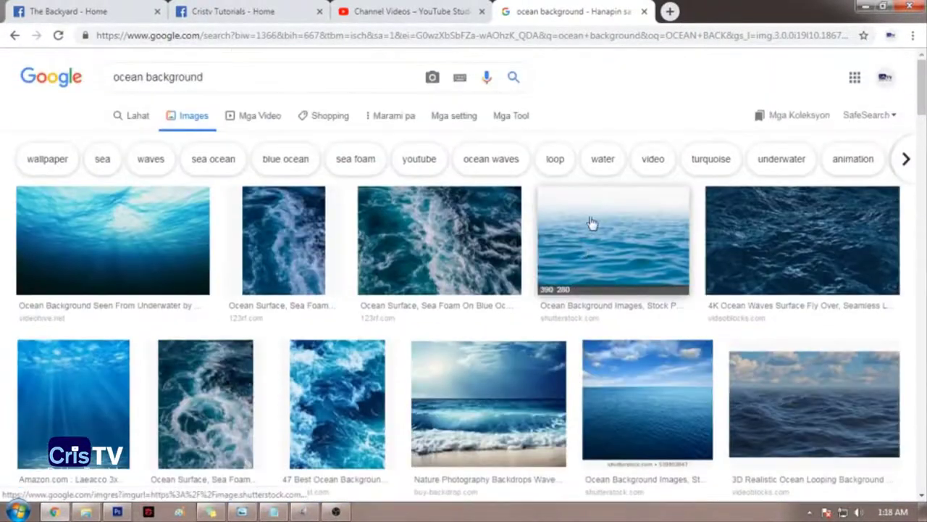
left_click(591, 224)
scroll(739, 155, "down", 8)
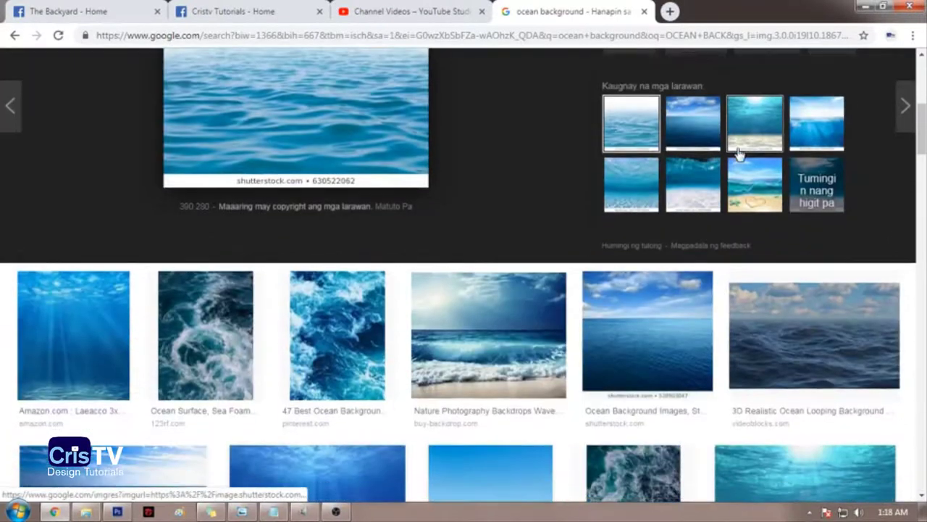
scroll(601, 260, "down", 5)
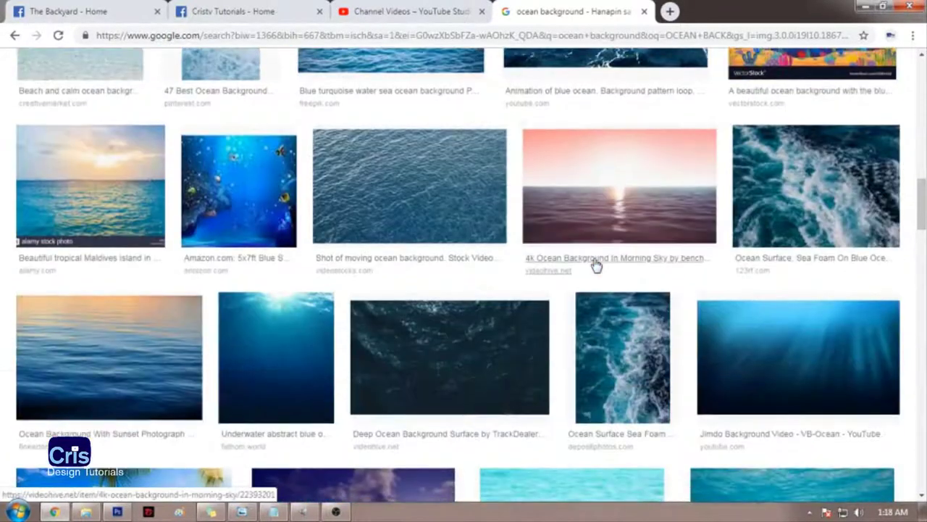
scroll(596, 265, "up", 3)
scroll(521, 254, "up", 1)
left_click(431, 261)
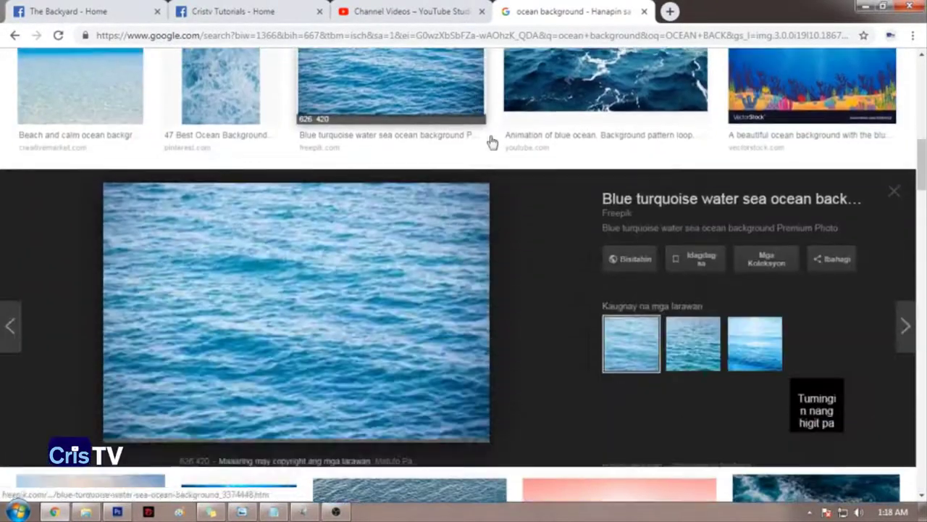
scroll(363, 291, "up", 8)
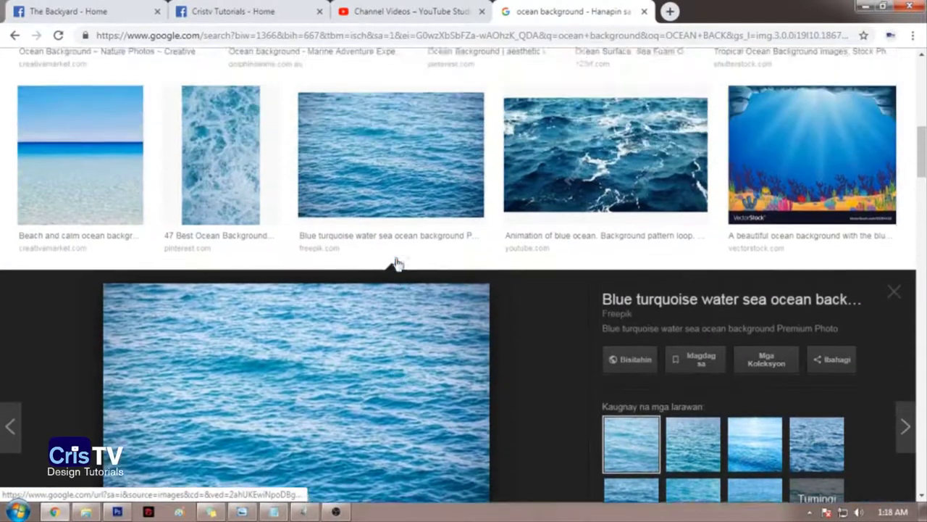
scroll(504, 241, "up", 3)
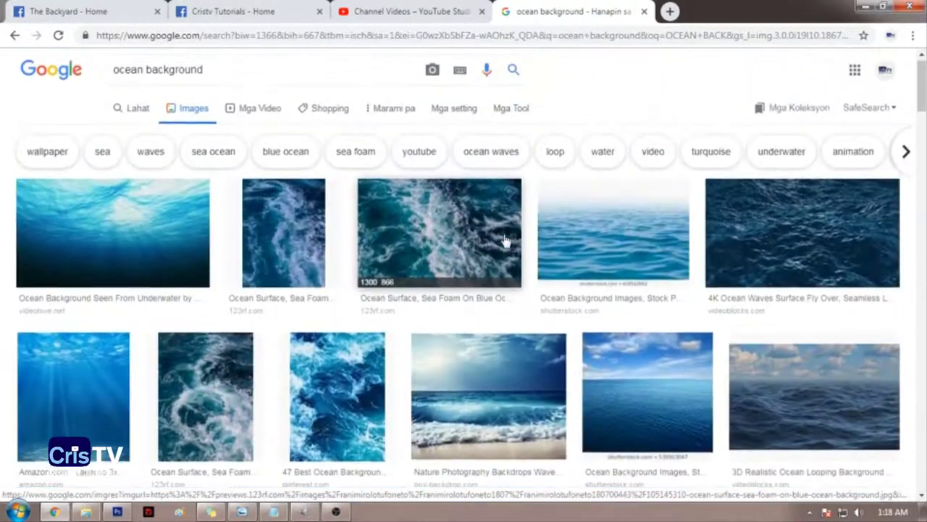
Step: Open the preview of "Ocean Background Seen From Underwater" and copy the image
left_click(118, 234)
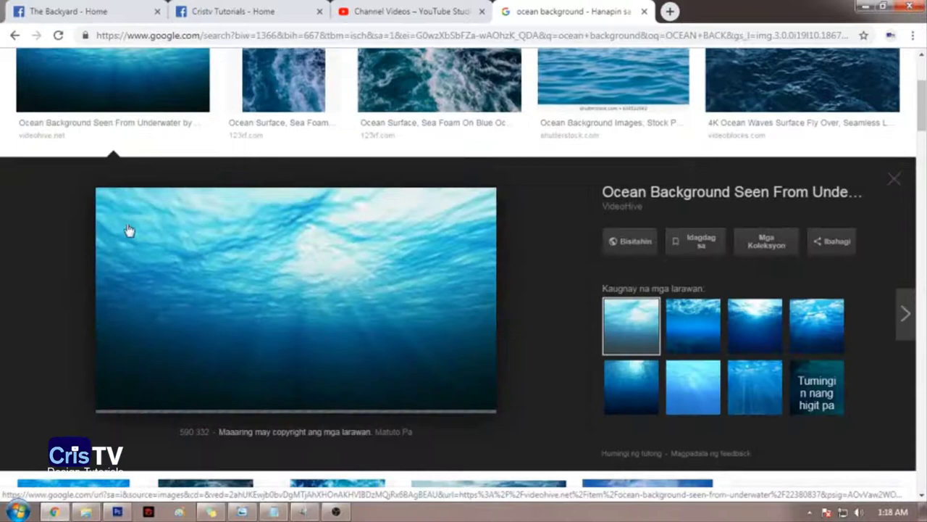
right_click(286, 249)
left_click(325, 391)
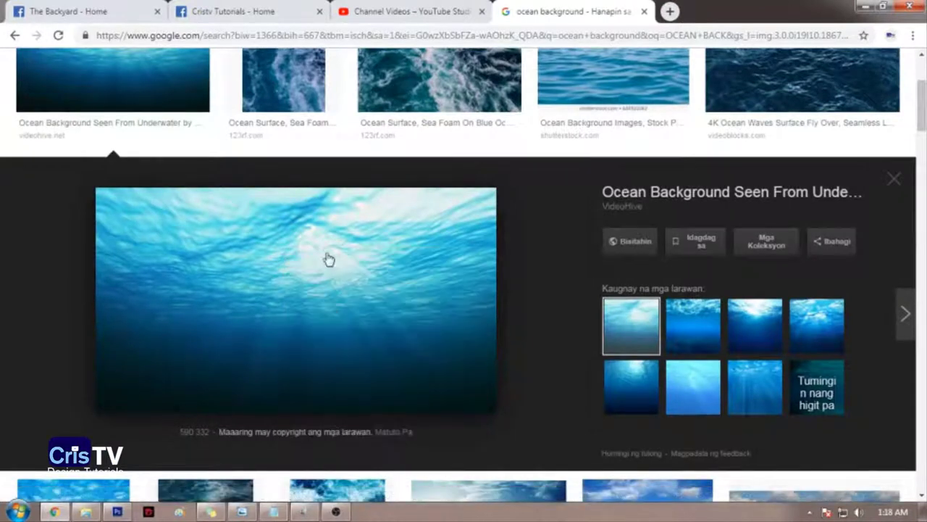
right_click(326, 248)
left_click(383, 391)
right_click(347, 266)
left_click(396, 406)
Step: Switch to Photoshop, paste the ocean image into the document, enlarge it and move it above the OCEAN text
left_click(118, 511)
left_click(495, 253)
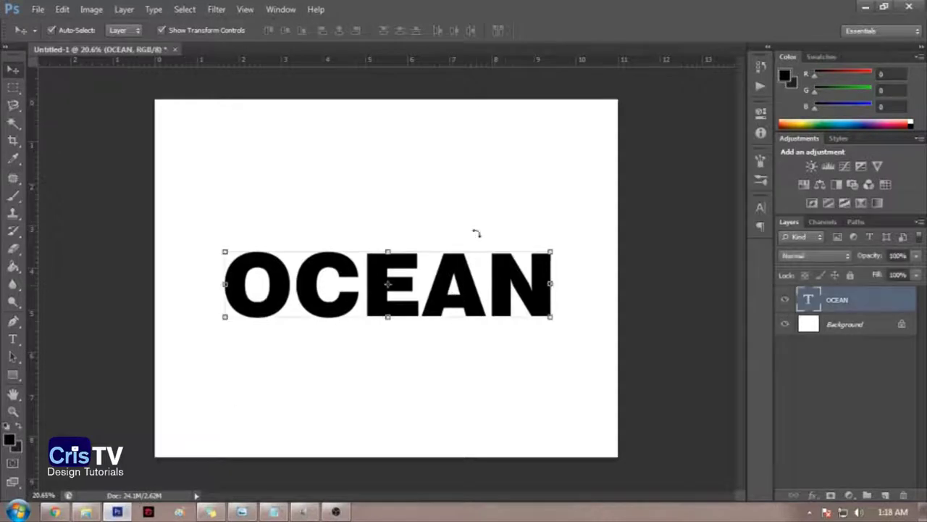
key("ctrl+v")
left_click_drag(429, 255, 598, 194)
left_click_drag(502, 247, 501, 110)
key("Return")
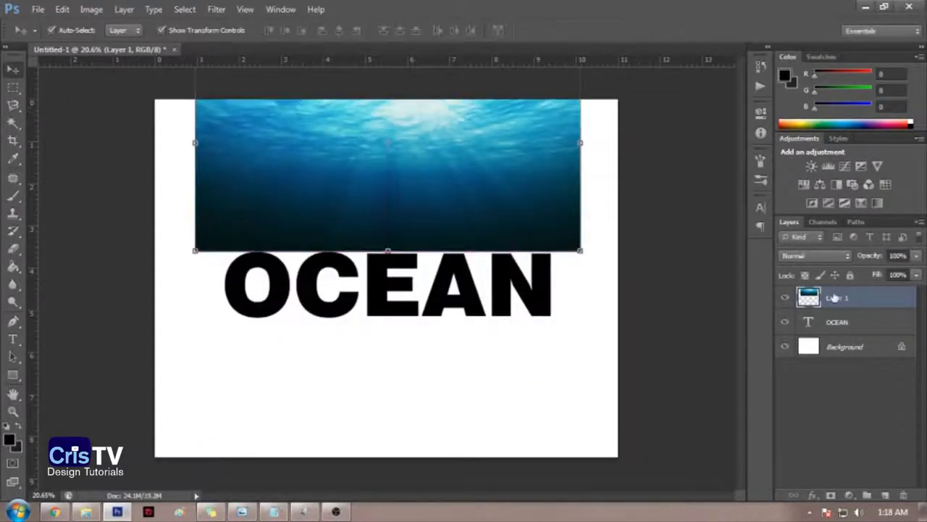
Step: Move the OCEAN text lower on the page and shift the ocean image down onto the canvas above it
left_click_drag(463, 297, 457, 342)
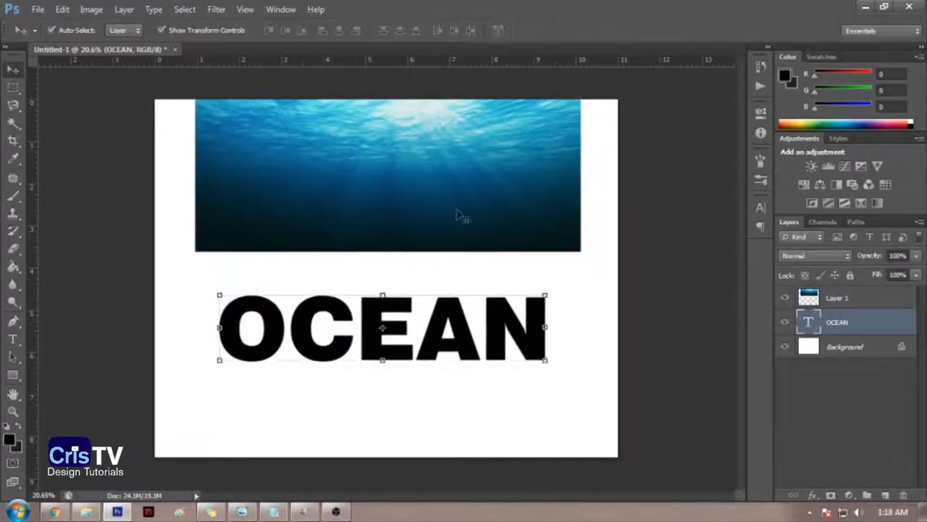
left_click_drag(464, 168, 467, 215)
left_click_drag(466, 304, 500, 335)
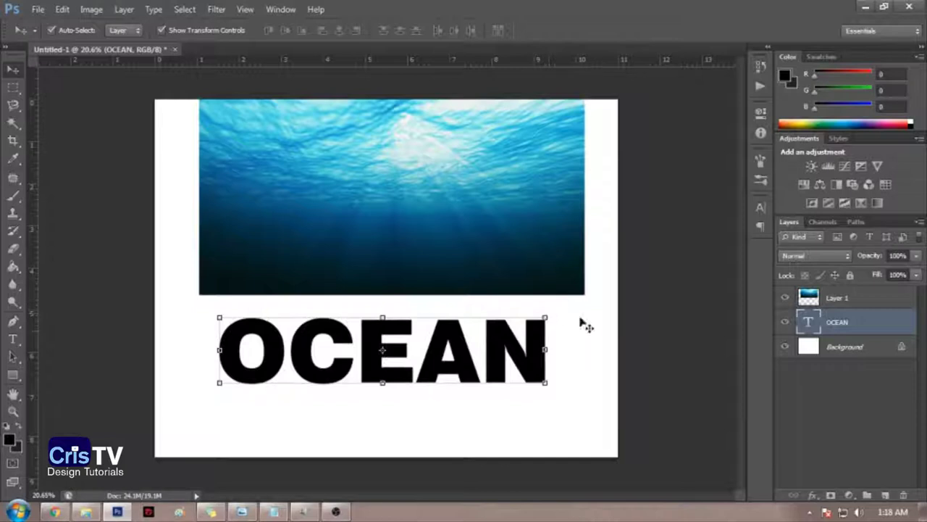
Step: Scale the ocean image down slightly, keeping it wider than the OCEAN text and positioned just above it
left_click(511, 205)
mouse_move(453, 193)
left_mouse_down()
mouse_move(460, 222)
mouse_move(453, 205)
left_mouse_up()
key("ctrl+t")
left_click_drag(582, 100, 543, 133)
key("Return")
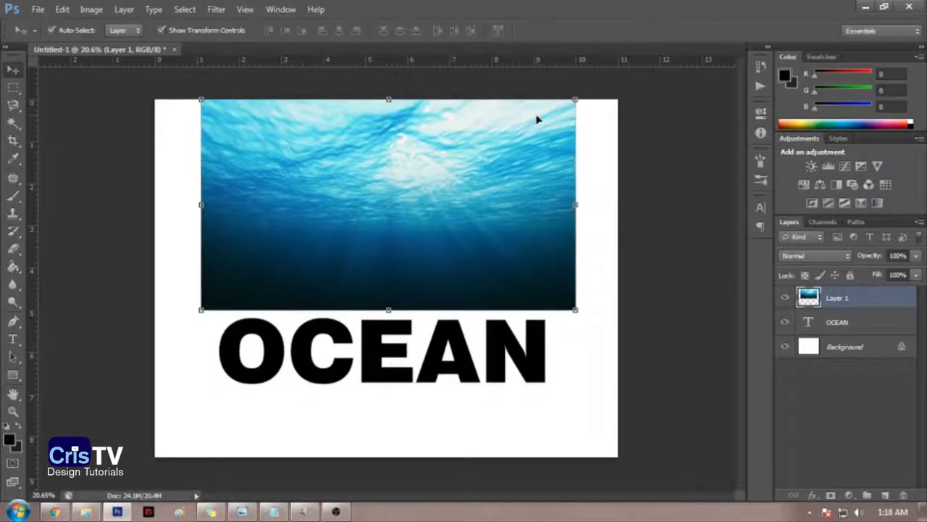
Step: Create a clipping mask from the ocean image onto the OCEAN text layer and move the image over the letters
right_click(849, 301)
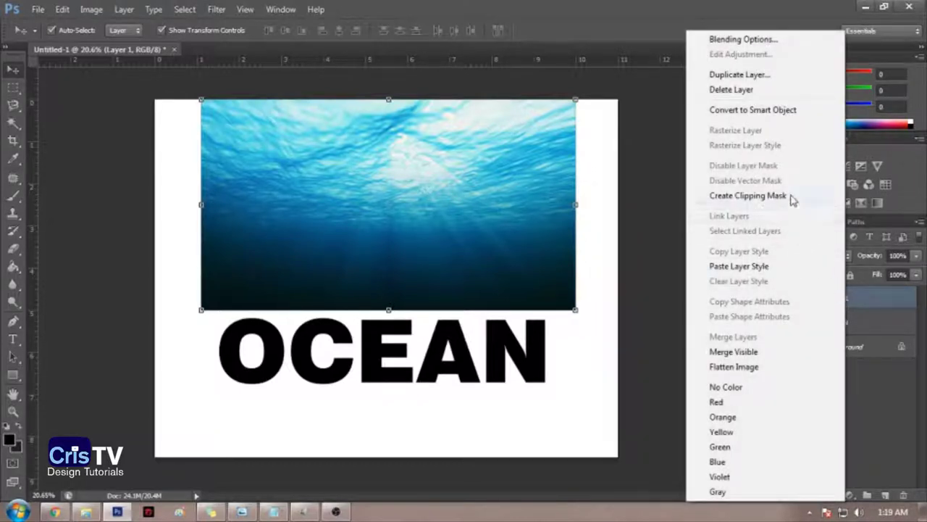
left_click(747, 196)
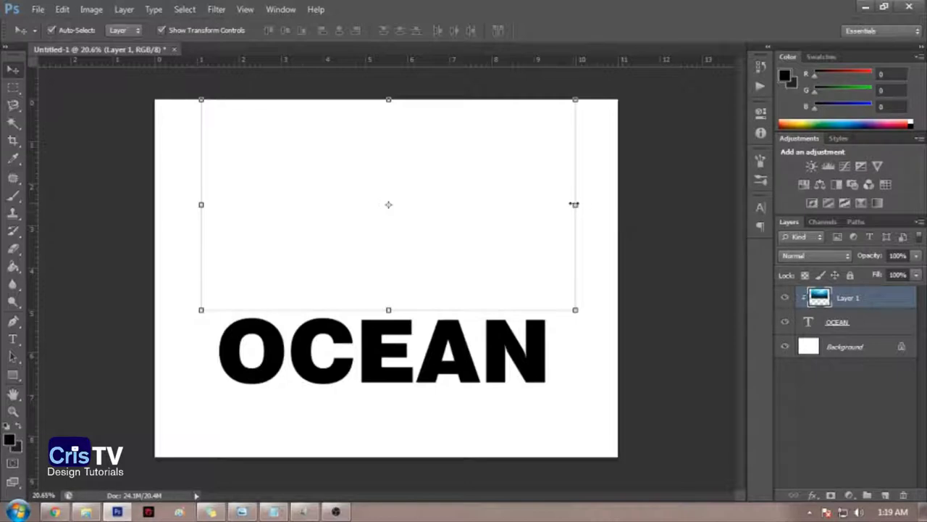
key("ctrl+t")
left_click_drag(503, 152, 492, 284)
key("Return")
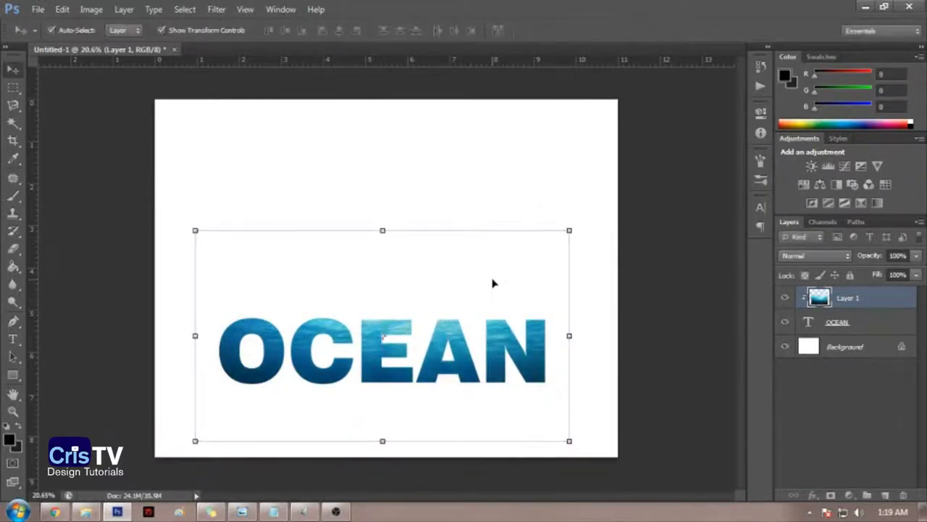
Step: Move the OCEAN text and its clipped image together to the page centre, and reposition the image inside the letters
left_click_drag(616, 265, 257, 396)
left_click_drag(476, 370, 486, 299)
left_click_drag(554, 283, 548, 310)
left_click(637, 261)
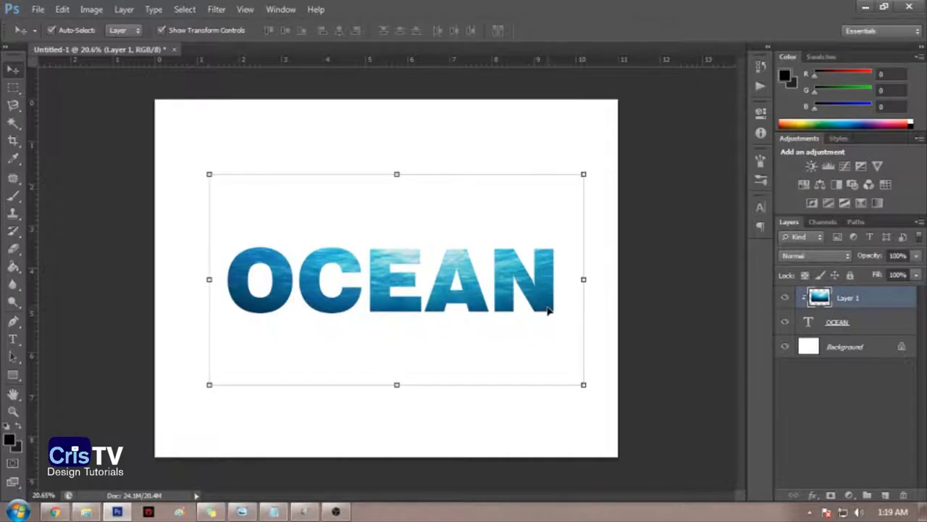
left_click_drag(637, 265, 546, 270)
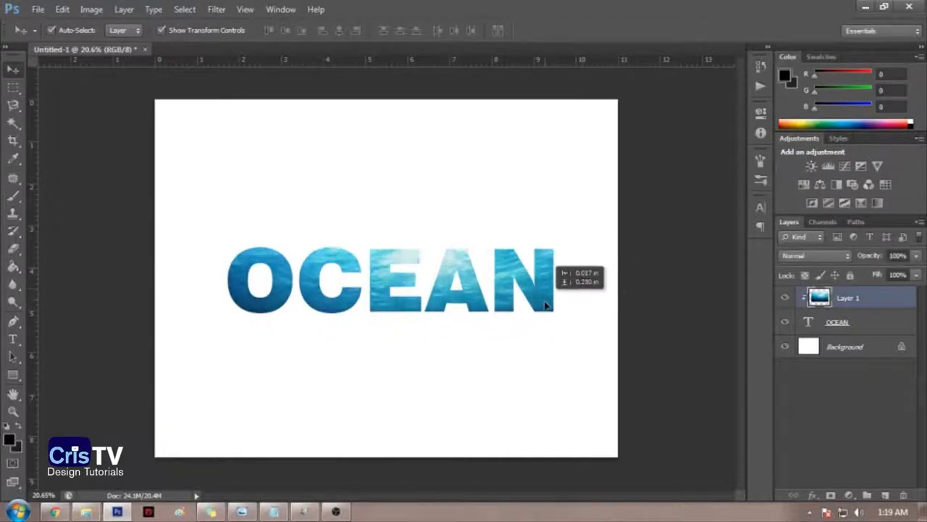
Step: Reposition the ocean image inside the OCEAN letters so they show the water surface shading into deep blue
left_click_drag(547, 306, 548, 259)
scroll(519, 289, "up", 3)
scroll(547, 293, "up", 3)
scroll(557, 289, "down", 7)
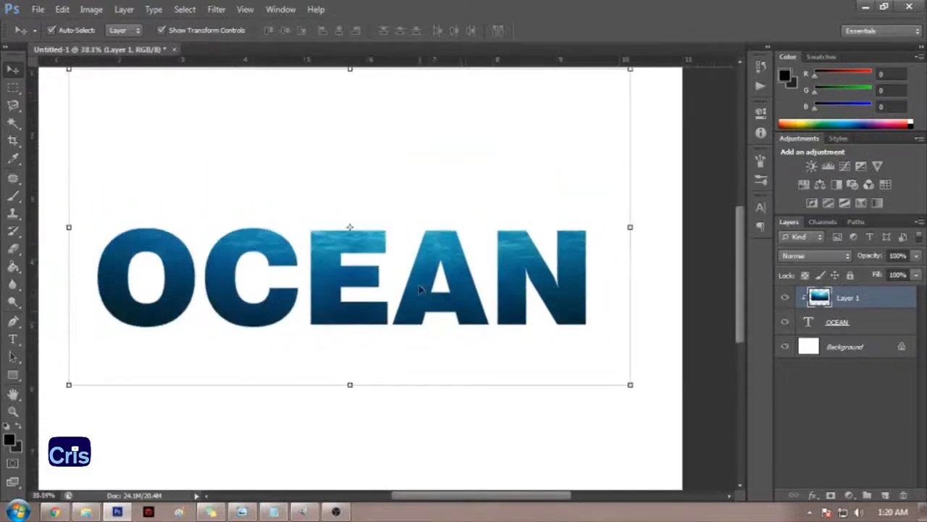
scroll(340, 254, "up", 4)
left_click_drag(329, 256, 333, 275)
scroll(341, 259, "down", 3)
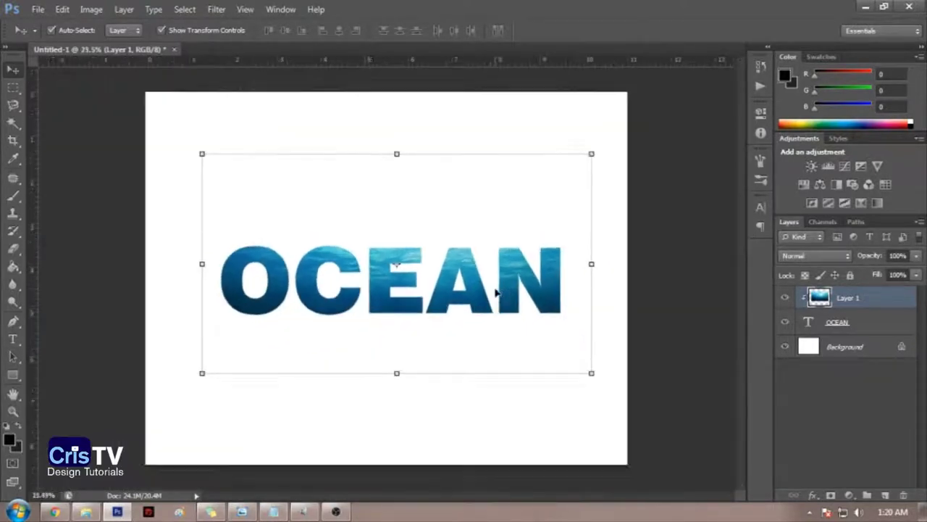
scroll(668, 290, "up", 2)
left_click_drag(659, 290, 587, 288)
scroll(557, 421, "down", 4)
left_click(530, 379)
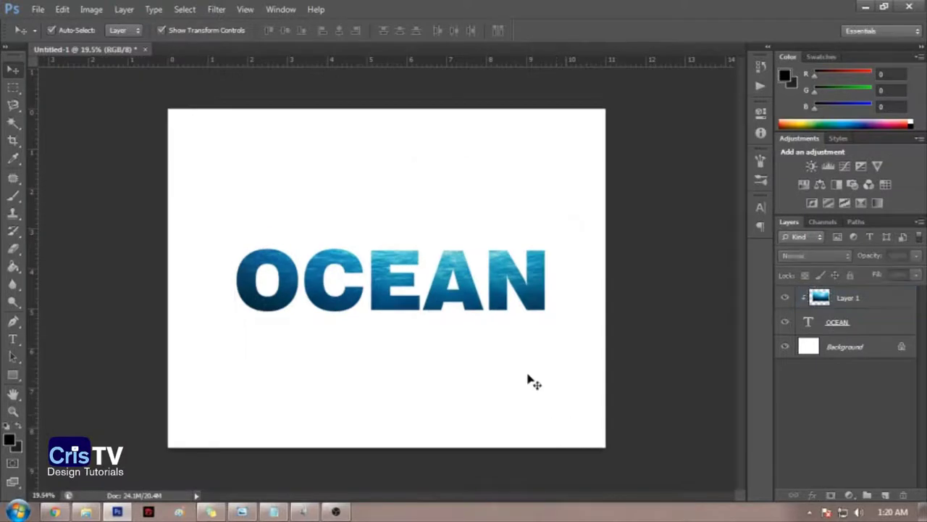
Step: Select the OCEAN text together with its clipped image and move both higher on the page
left_click_drag(316, 381, 683, 234)
left_click_drag(511, 277, 502, 231)
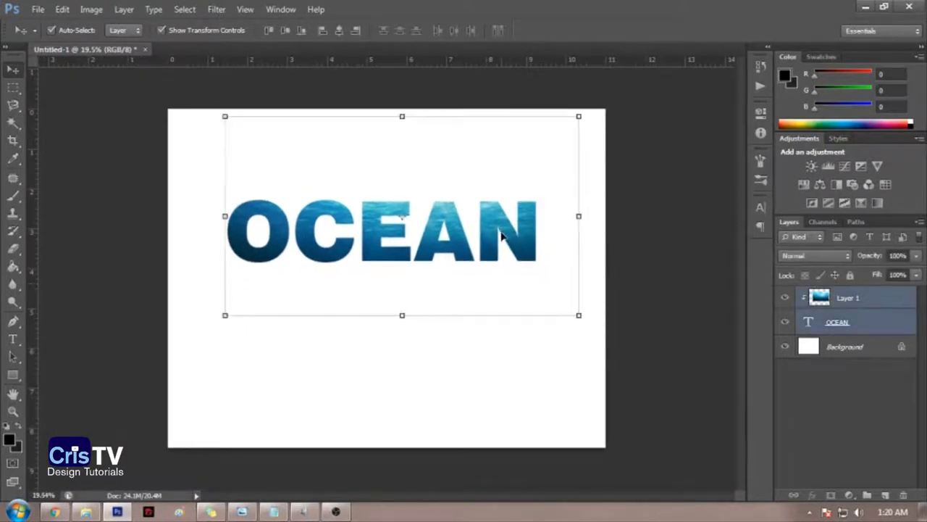
left_click(729, 326)
Step: Release the ocean image's clipping mask, position the image around the word, and move its layer below the OCEAN text
left_click(836, 303)
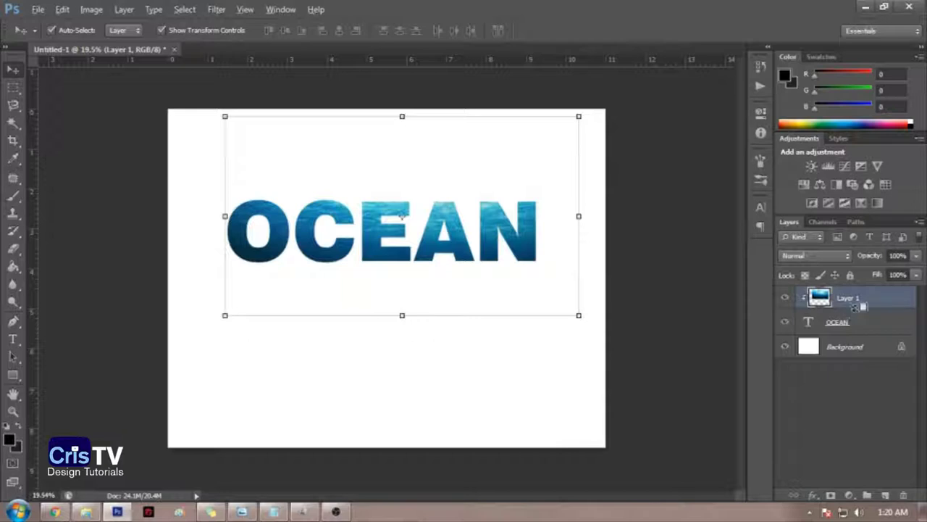
left_click(857, 309, "alt")
left_click_drag(474, 205, 460, 227)
left_click_drag(853, 300, 794, 337)
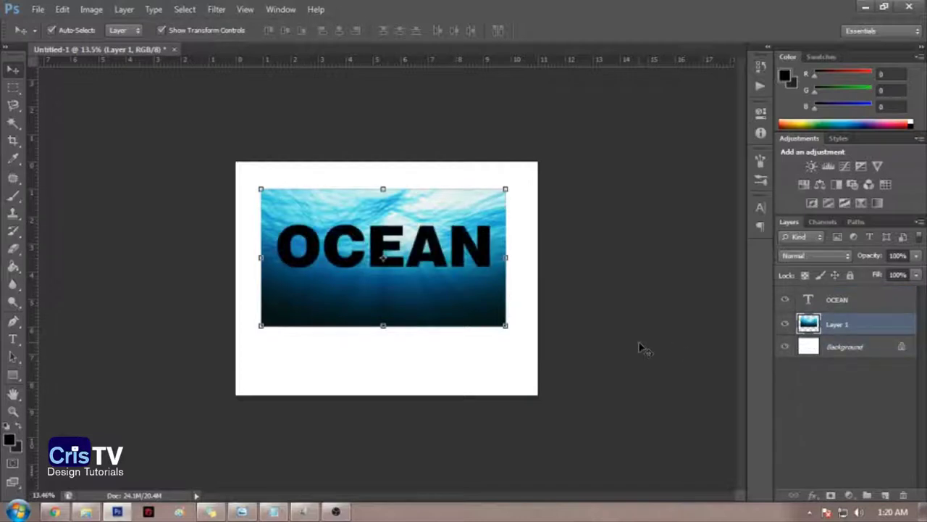
scroll(513, 255, "up", 8)
scroll(515, 276, "down", 7)
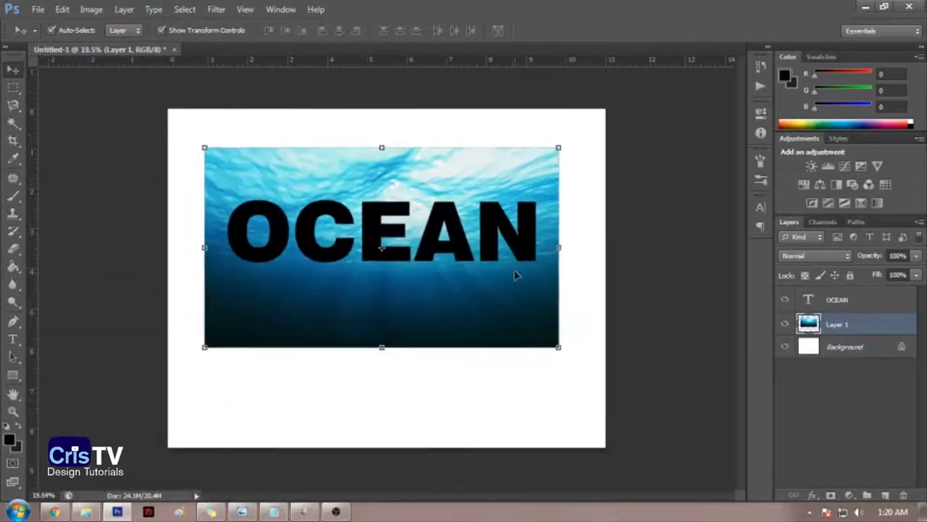
Step: Try clipping the OCEAN text layer to the ocean image beneath it, and release that clipping mask
left_click(837, 301)
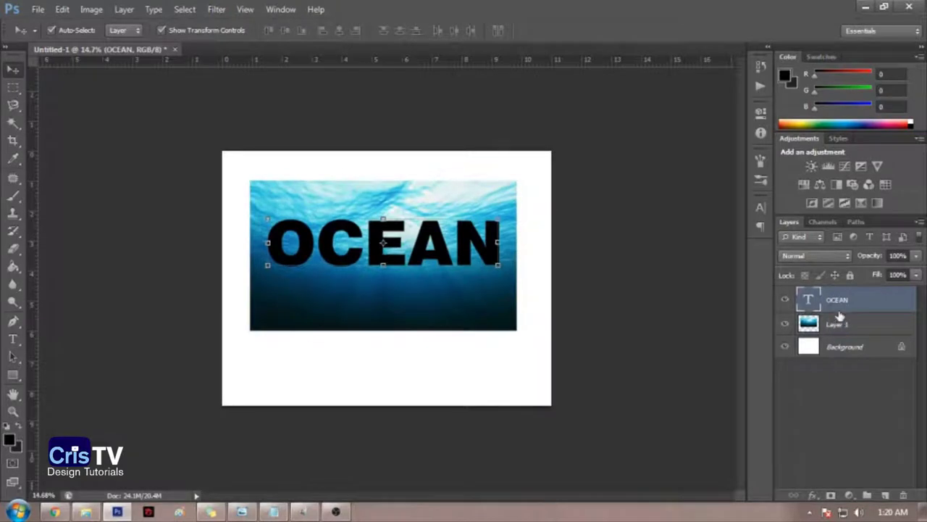
left_click_drag(841, 309, 840, 310)
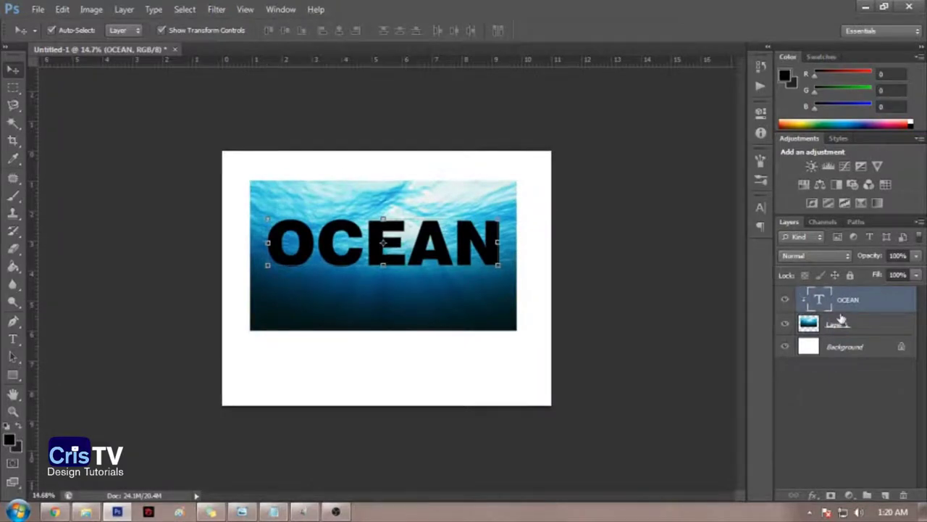
mouse_move(458, 260)
left_mouse_down()
mouse_move(444, 341)
mouse_move(369, 350)
mouse_move(524, 163)
mouse_move(536, 224)
mouse_move(383, 289)
mouse_move(491, 342)
mouse_move(416, 277)
mouse_move(632, 311)
mouse_move(443, 234)
mouse_move(476, 291)
mouse_move(507, 249)
mouse_move(453, 221)
mouse_move(441, 265)
left_mouse_up()
left_click(867, 330)
left_click(853, 309)
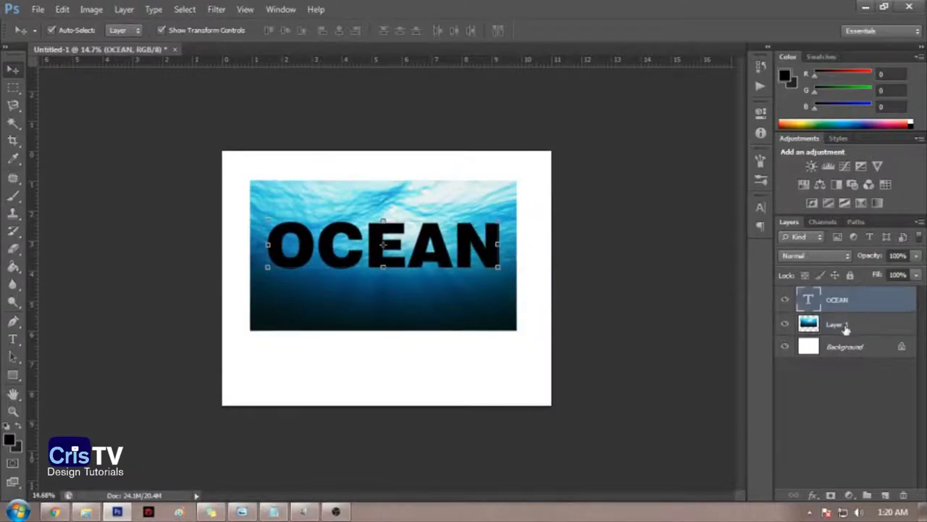
Step: Move the ocean image layer back above the OCEAN text layer and undo the accidental duplicate of the text
mouse_move(846, 322)
left_mouse_down()
mouse_move(843, 290)
mouse_move(833, 300)
mouse_move(840, 322)
left_mouse_up()
left_click(849, 301)
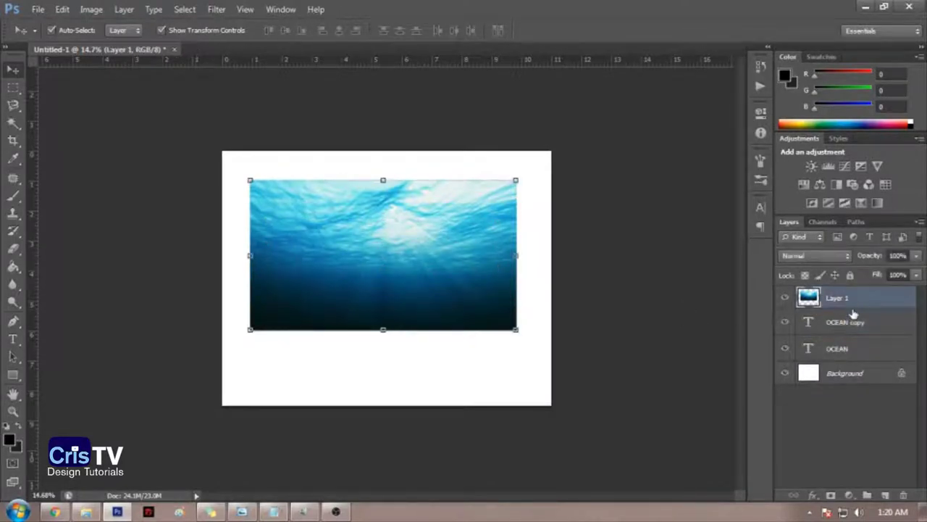
key("ctrl+z")
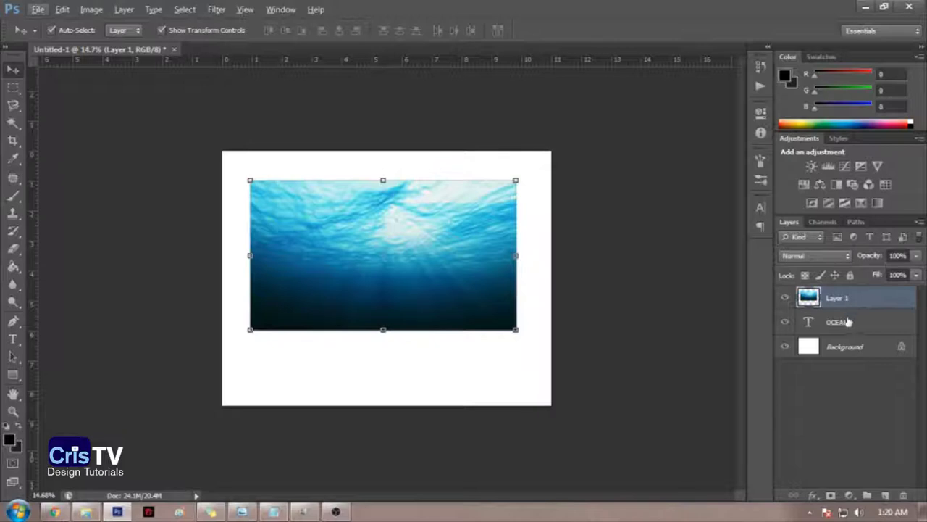
Step: Try clipping the ocean image to the OCEAN text layer, and undo the clipping mask
left_click(841, 322)
left_click(839, 299)
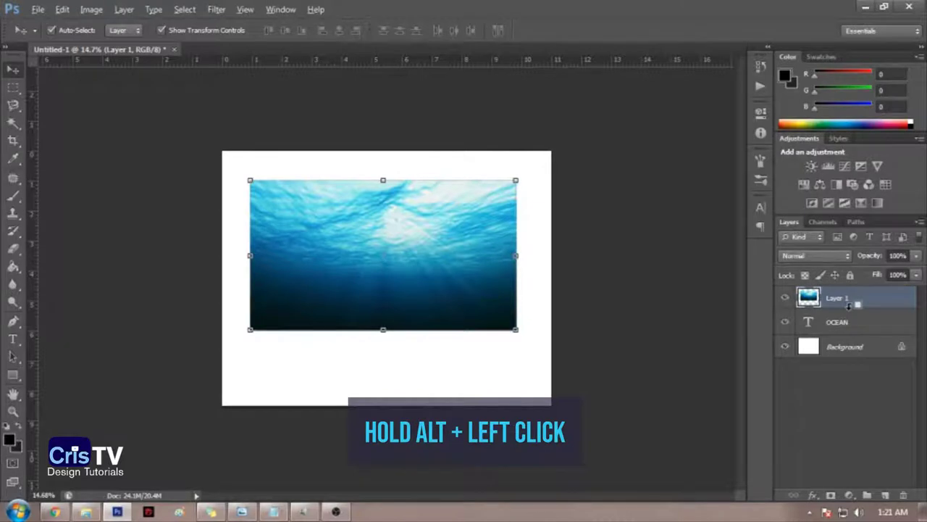
left_click(849, 305, "alt")
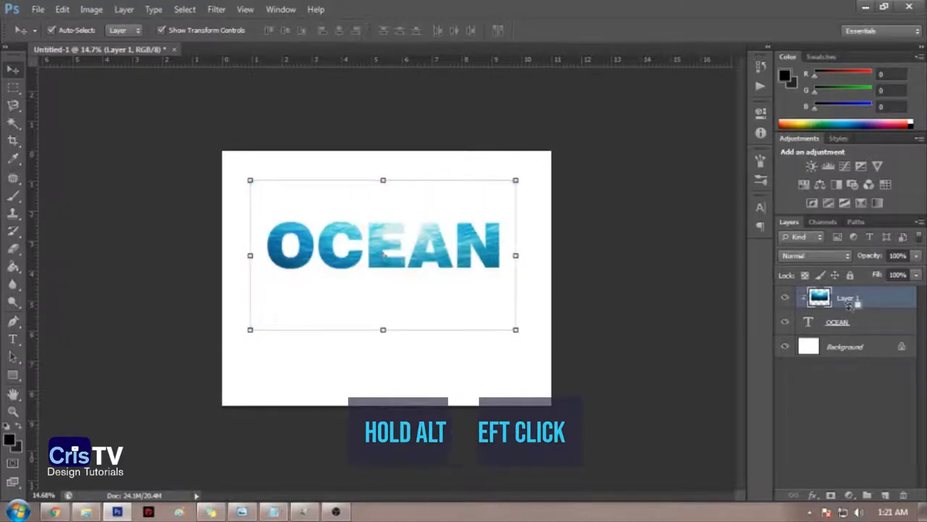
left_click(684, 289)
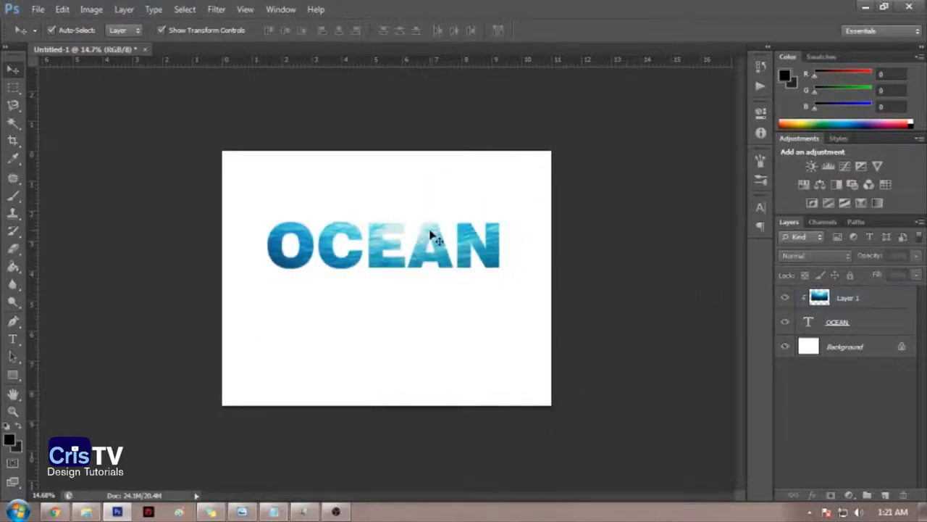
key("ctrl+z")
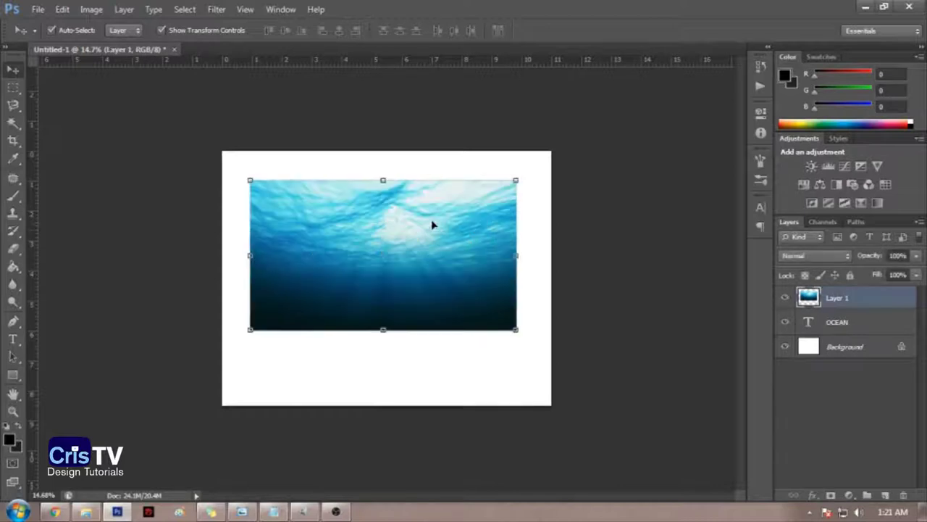
Step: Create a clipping mask from the ocean image layer onto the OCEAN text layer
right_click(849, 300)
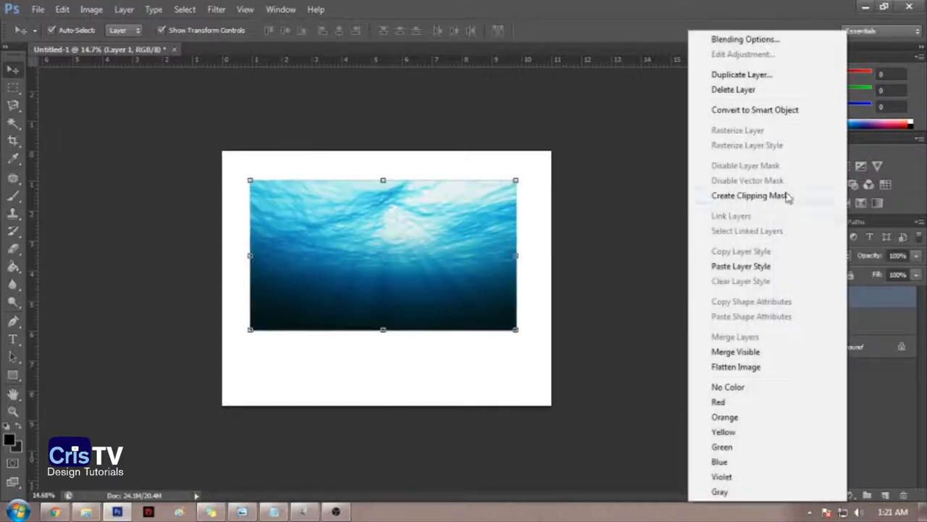
left_click(868, 318)
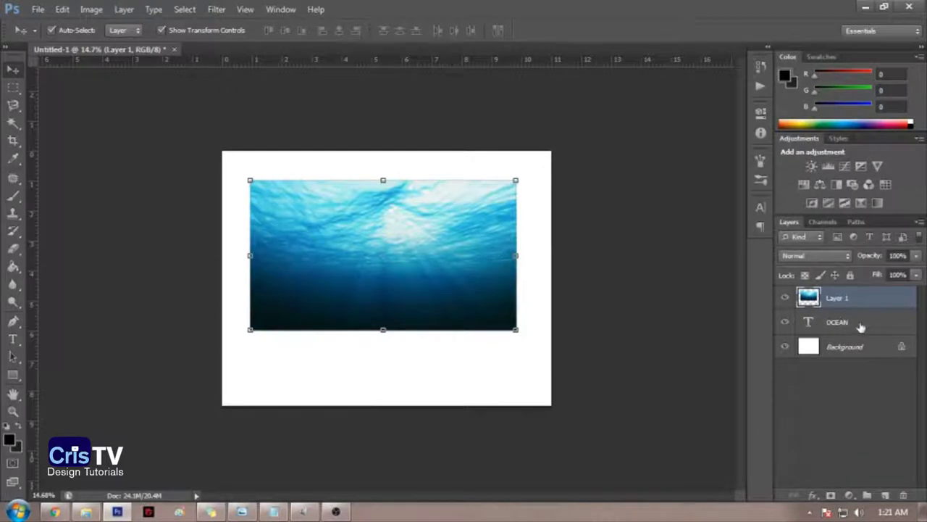
right_click(855, 297)
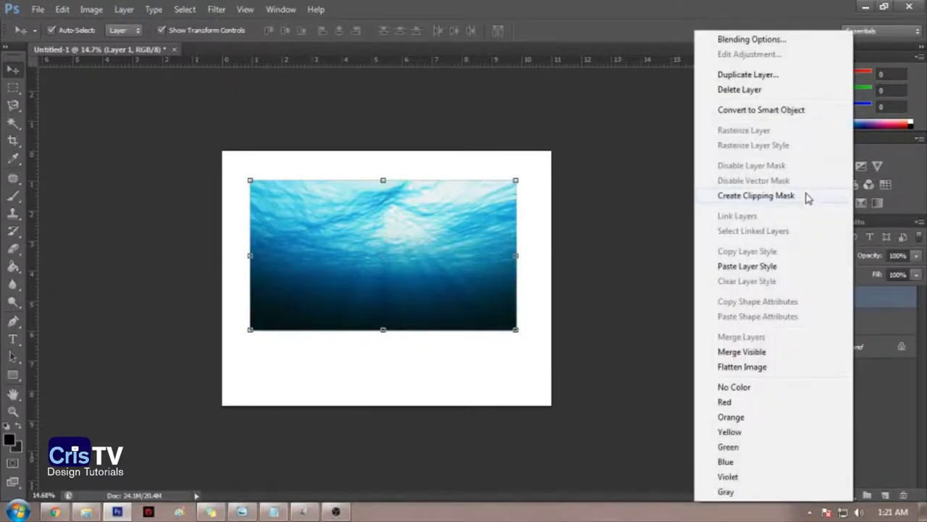
left_click(756, 196)
left_click(605, 220)
Step: Select the OCEAN text and its clipped image and move both slightly lower, toward the page centre
left_click_drag(533, 207, 317, 343)
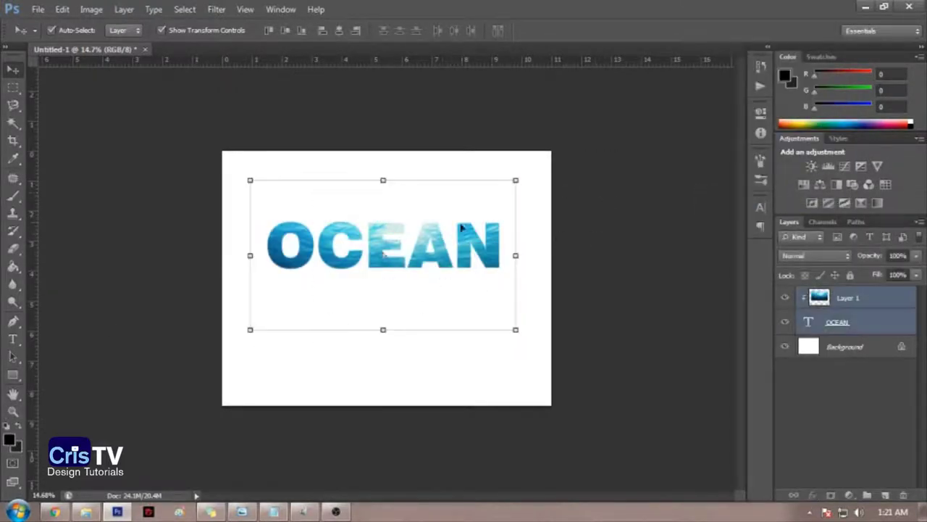
left_click_drag(465, 216, 495, 284)
left_click(565, 248)
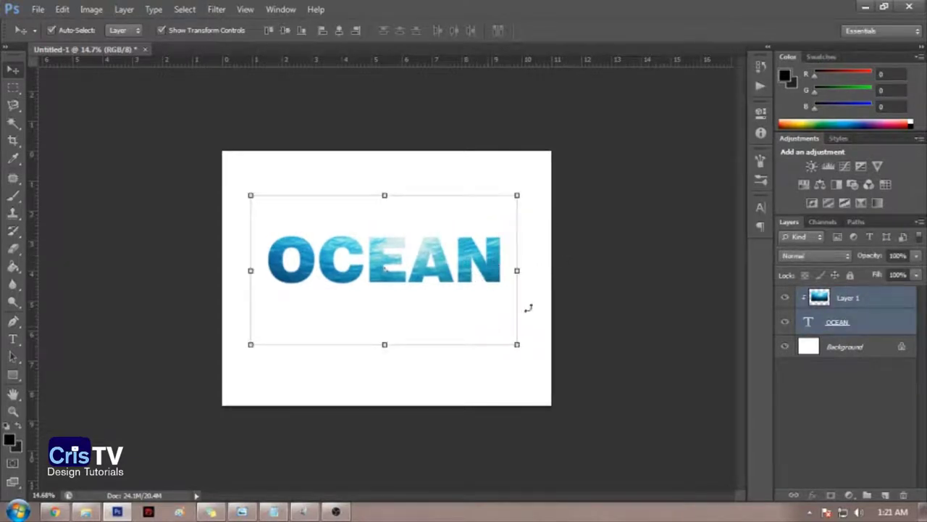
Step: Shift only the clipped ocean image slightly right and up inside the OCEAN letters
left_click(608, 258)
left_click_drag(539, 261, 444, 270)
left_click(607, 222)
left_click_drag(453, 216, 473, 205)
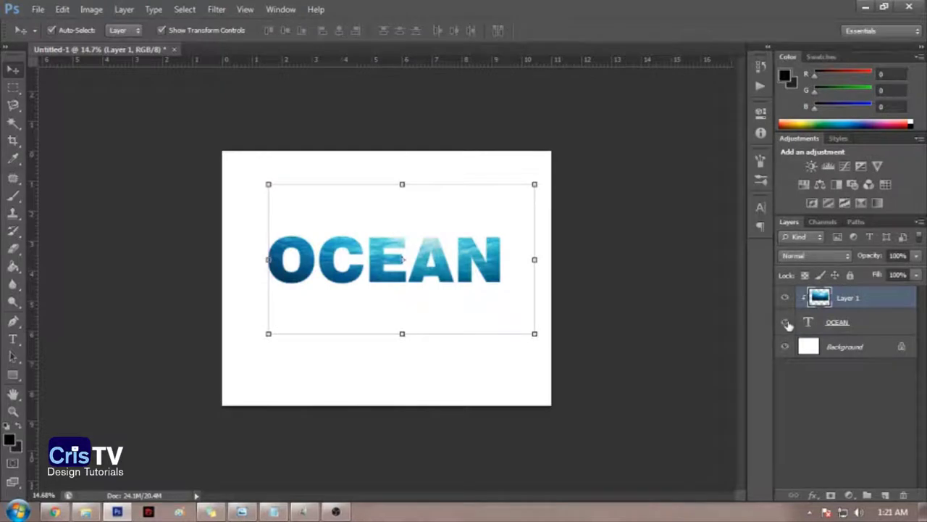
Step: Hide the ocean image layer and the OCEAN text layer
left_click(797, 321)
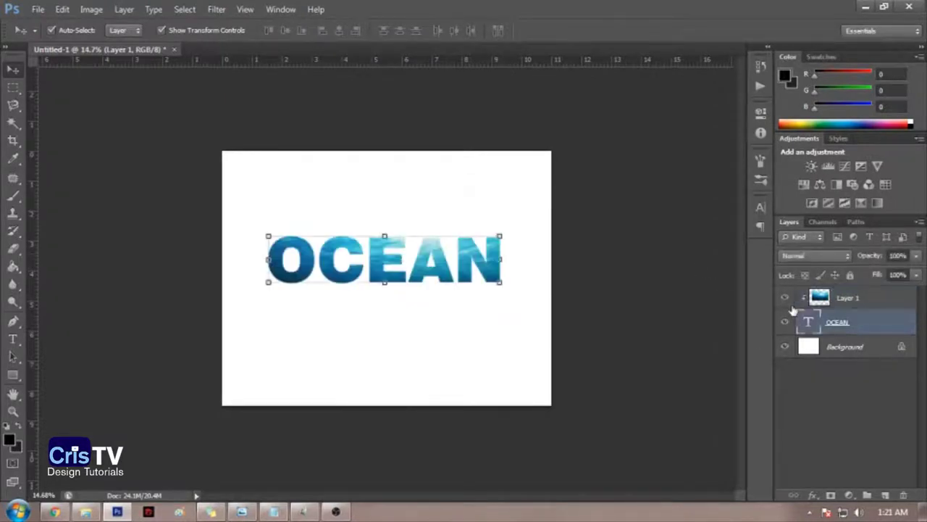
left_click(785, 297)
left_click(784, 321)
Step: Set the foreground colour to pure red (255, 0, 0) and fill the Background layer with it
left_click(859, 347)
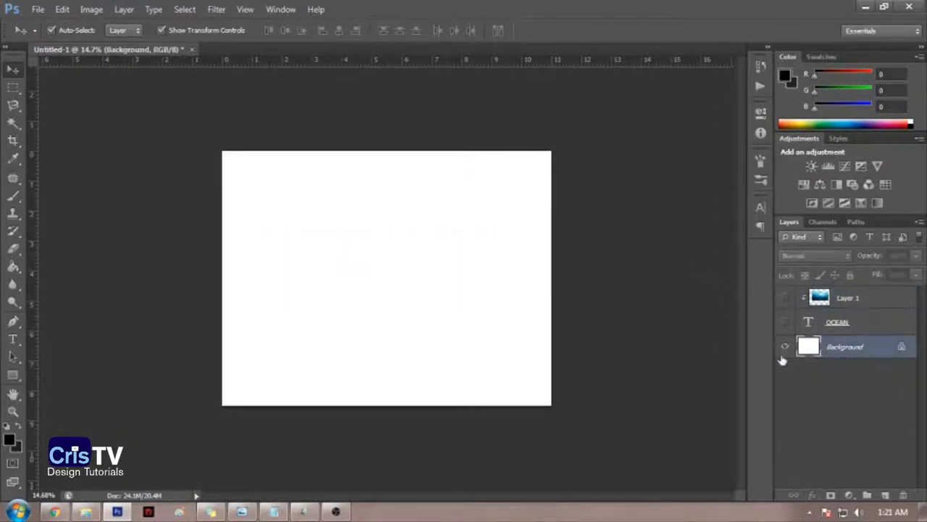
left_click(10, 440)
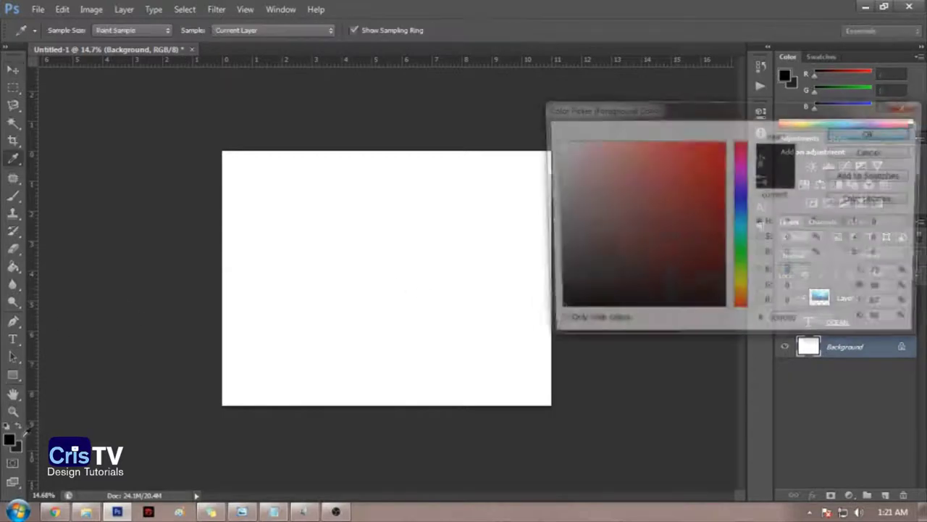
left_click_drag(663, 239, 733, 93)
key("Return")
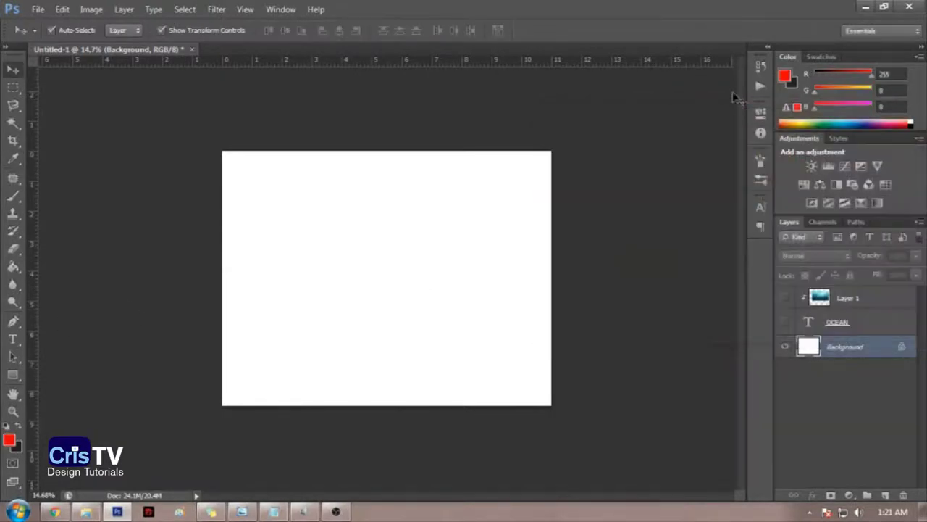
key("g")
left_click(439, 251)
key("v")
left_click(551, 231)
scroll(388, 279, "up", 3)
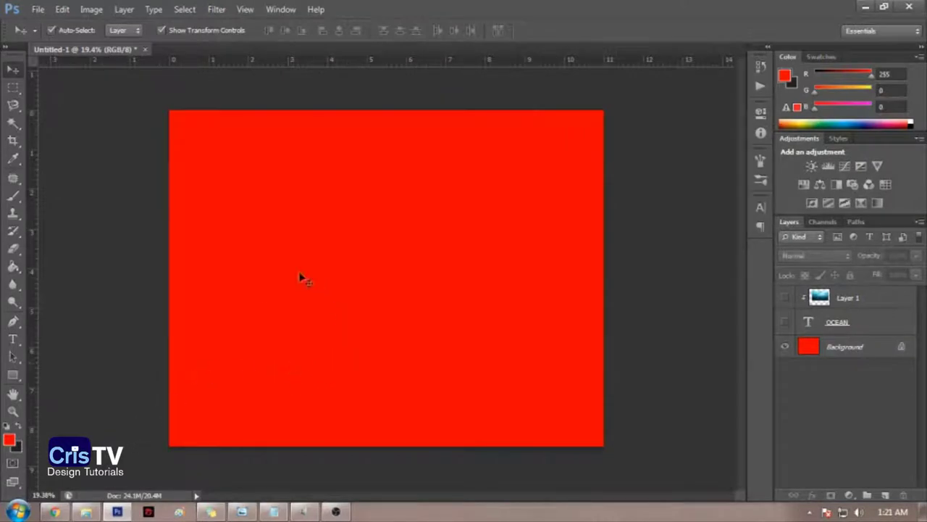
Step: Add the text "happy birthday" in white Swis721 Blk BT above the middle of the red page
left_click(14, 337)
left_click(345, 232)
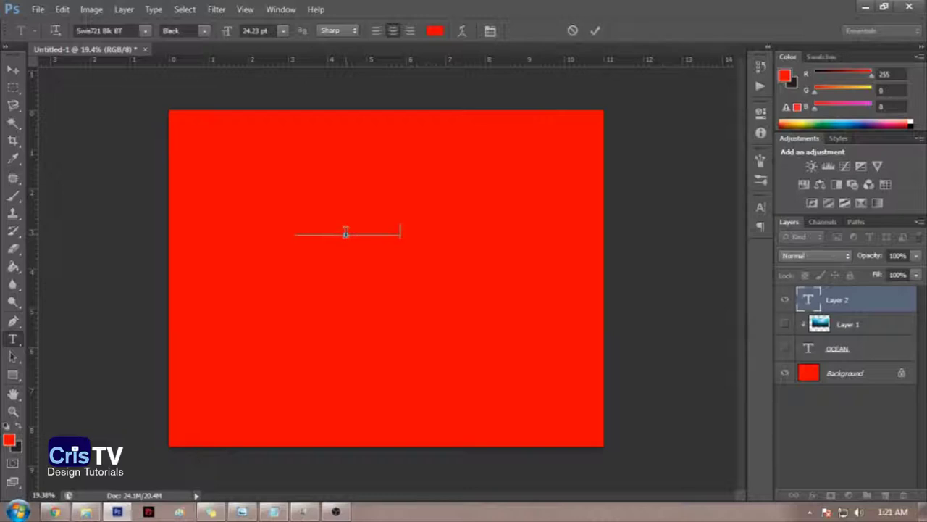
key("ctrl+a")
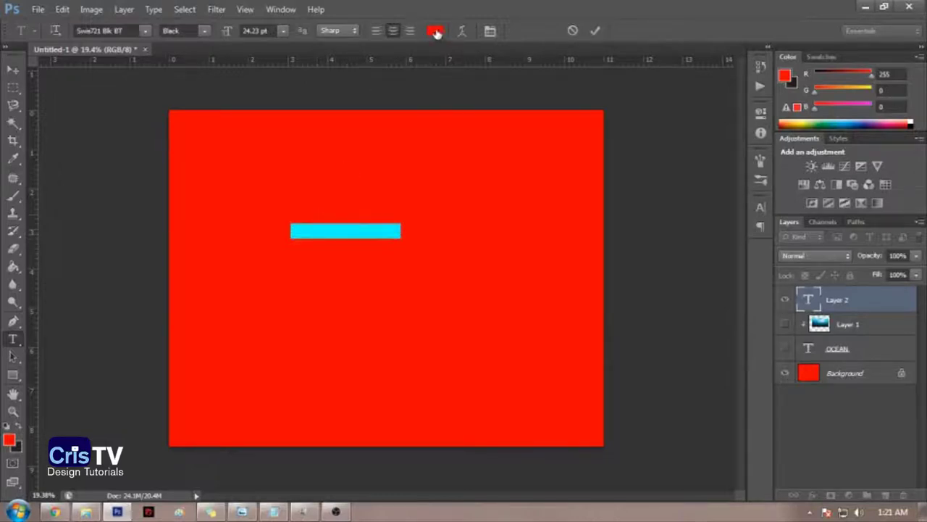
left_click(436, 31)
left_click_drag(556, 176, 410, 33)
key("Return")
key("ctrl+Return")
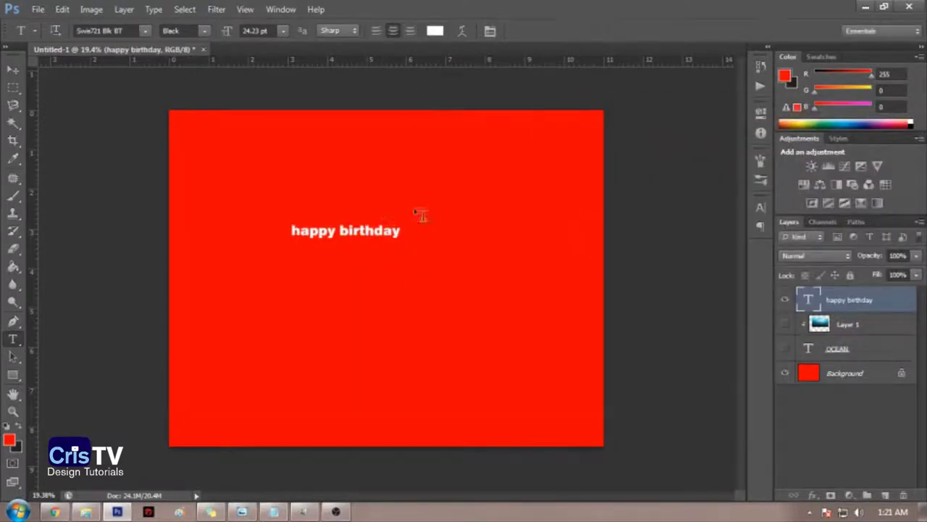
Step: Scale the happy birthday text to about 310% and centre it across the upper part of the page
key("v")
key("ctrl+t")
left_click_drag(402, 221, 627, 194)
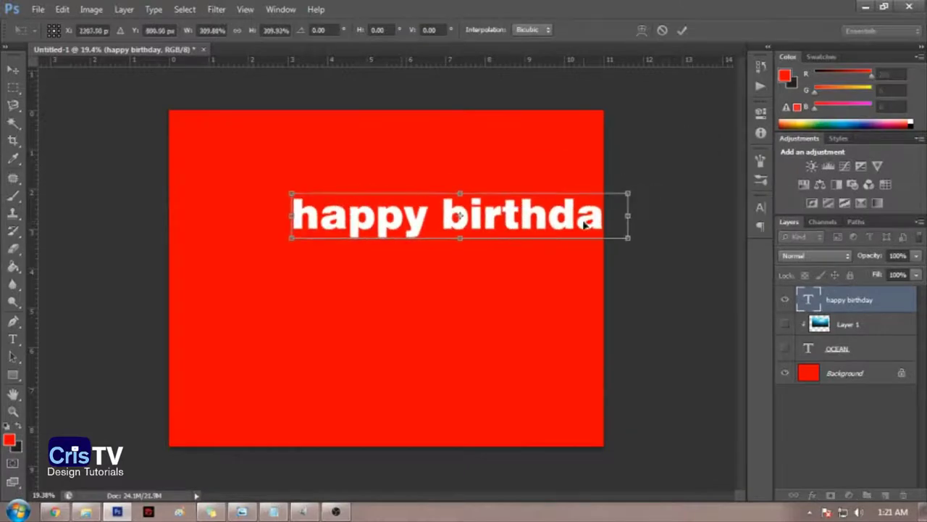
left_click_drag(584, 224, 510, 197)
key("Return")
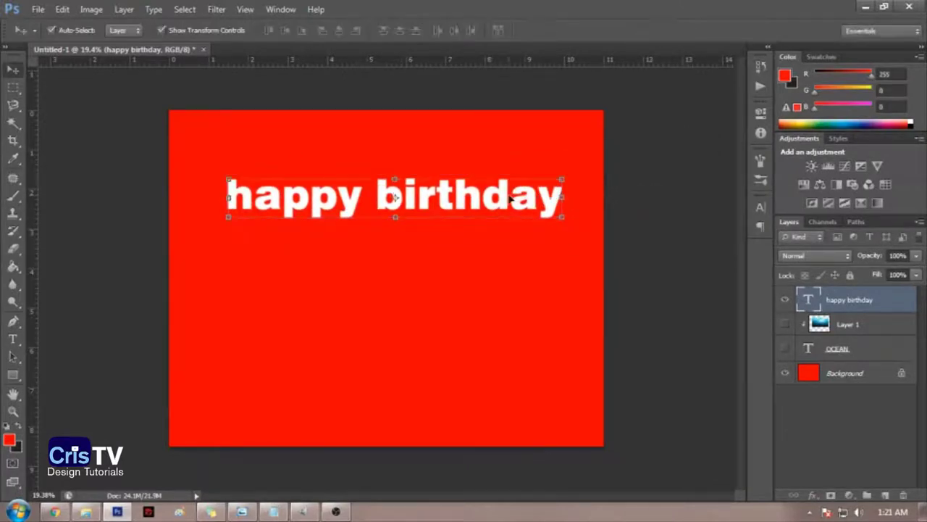
Step: Draw an upright rectangle in the page's lower-left area below the happy birthday text and fill it white
key("u")
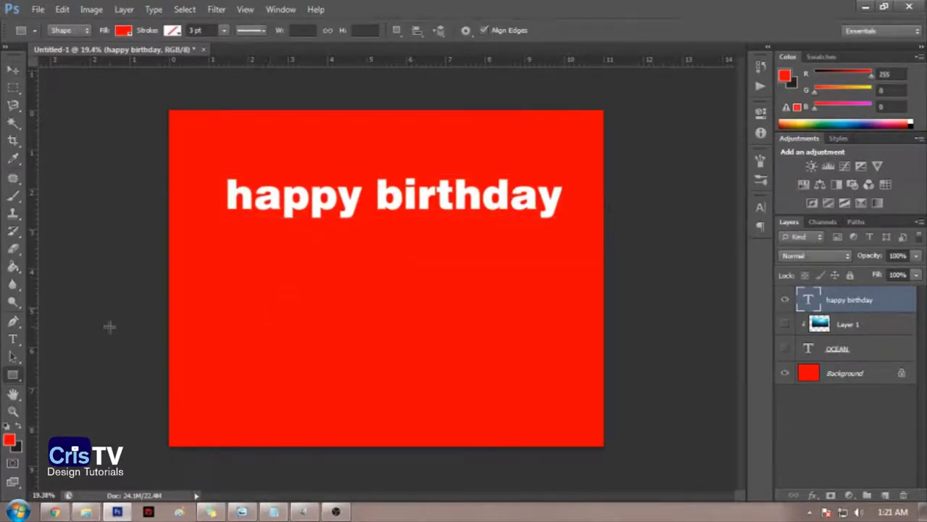
left_click_drag(20, 376, 66, 372)
left_click_drag(208, 262, 317, 404)
key("v")
double_click(809, 309)
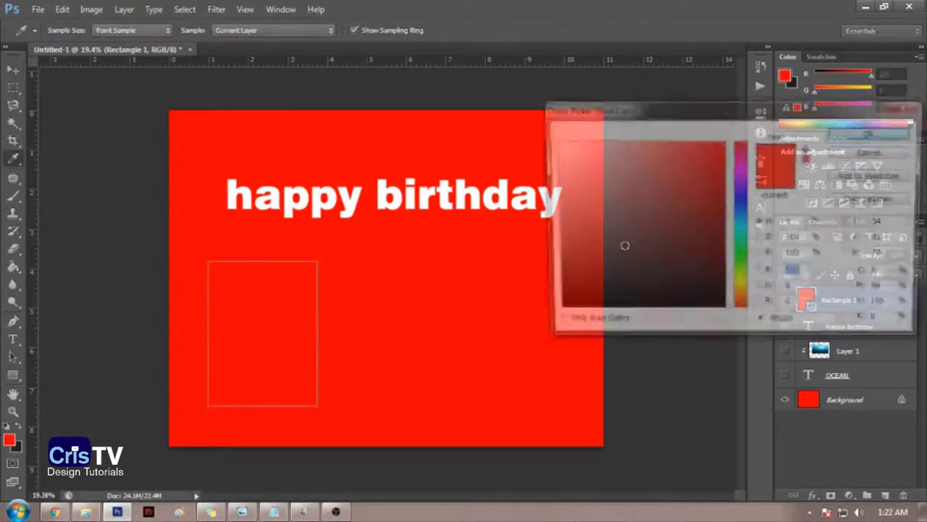
left_click_drag(624, 244, 401, 10)
key("Return")
key("Return")
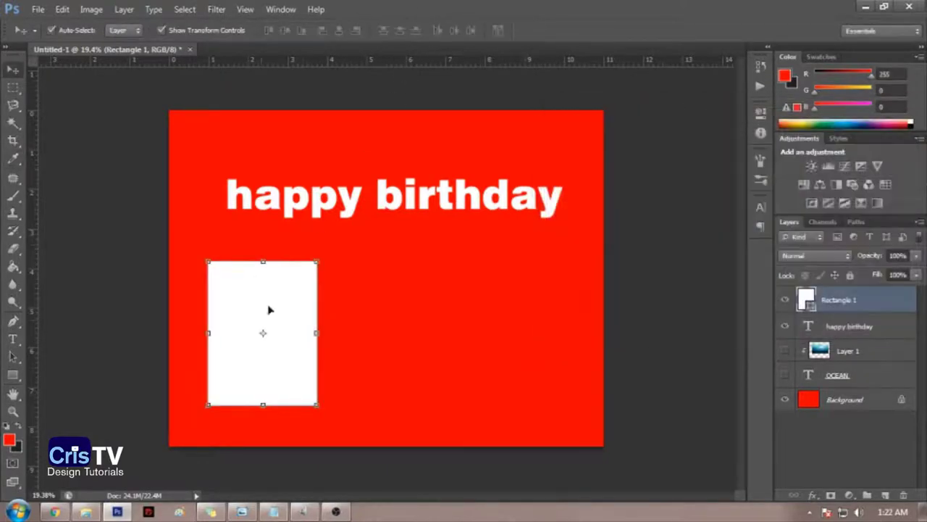
Step: Rotate the white rectangle slightly counter-clockwise so that it tilts to the left
key("ctrl+t")
left_click_drag(335, 263, 382, 229)
key("Return")
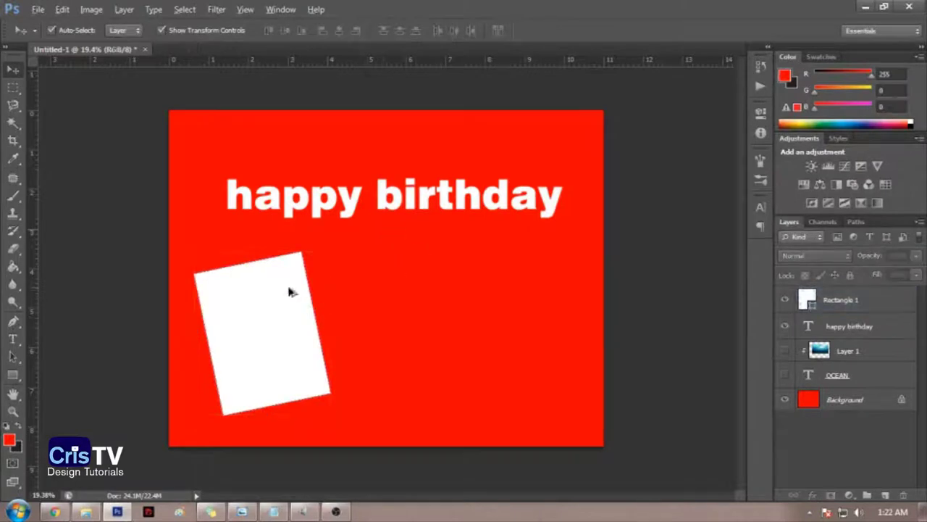
Step: Duplicate the tilted rectangle, rotate the copy about 26 degrees clockwise and place it in the page's lower-right area
left_click_drag(290, 290, 422, 289)
key("ctrl+t")
left_click_drag(497, 245, 600, 291)
left_click_drag(424, 270, 536, 271)
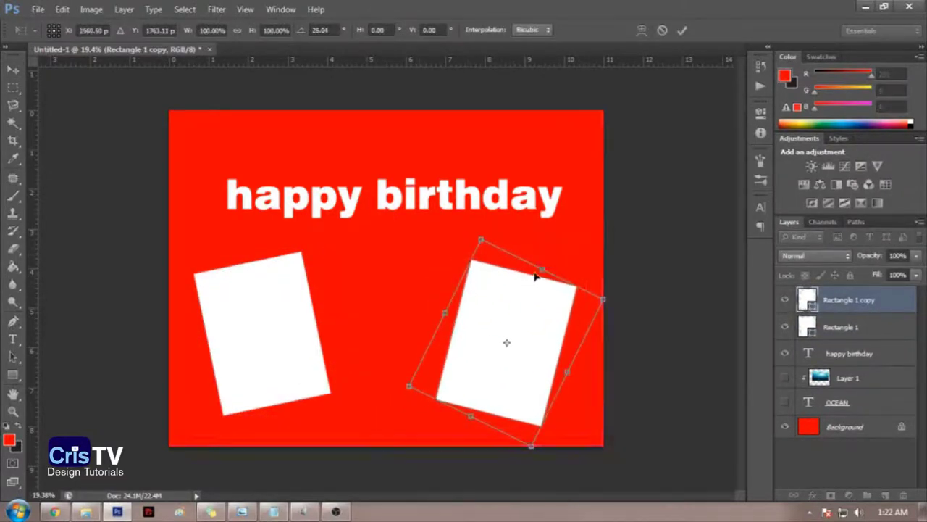
key("Return")
Step: Duplicate the right rectangle into the gap between the two and rotate the copy until it stands nearly upright
left_click_drag(544, 310, 409, 288)
left_click_drag(421, 252, 446, 252)
left_click_drag(380, 271, 393, 273)
key("Return")
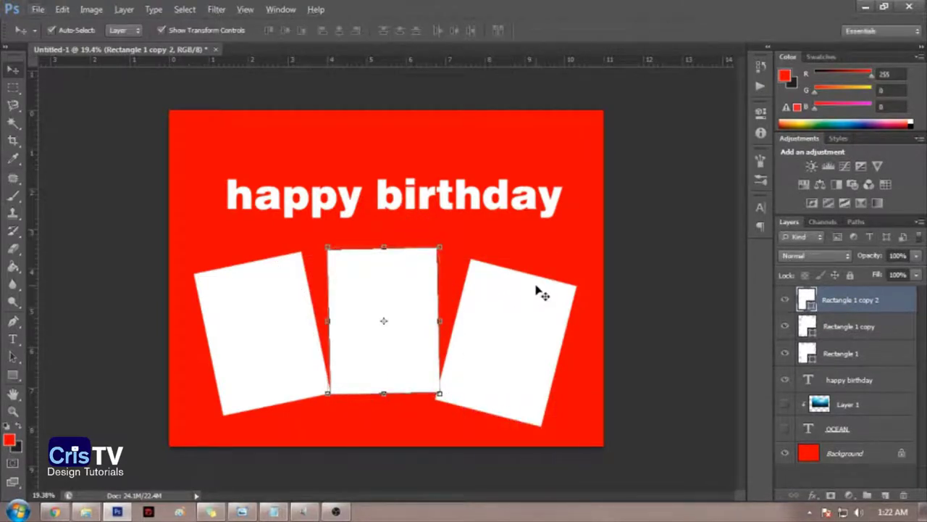
Step: Undo the stray copy of the right rectangle and nudge the two outer rectangles so they sit evenly beside the middle one
left_click_drag(552, 314, 498, 192)
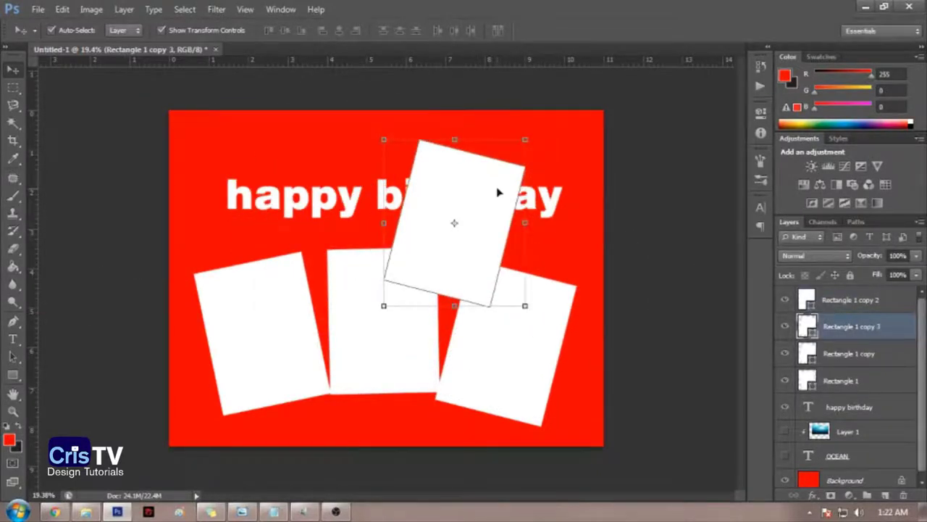
key("ctrl+z")
left_click_drag(555, 306, 546, 317)
left_click(282, 317)
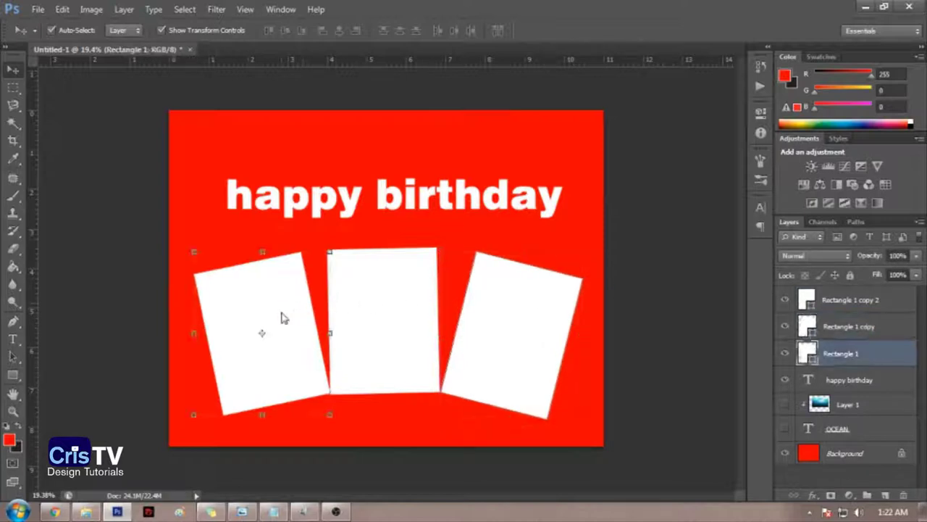
key("shift+Left")
key("shift+Left")
key("shift+Left")
left_click(515, 330)
key("shift+Right")
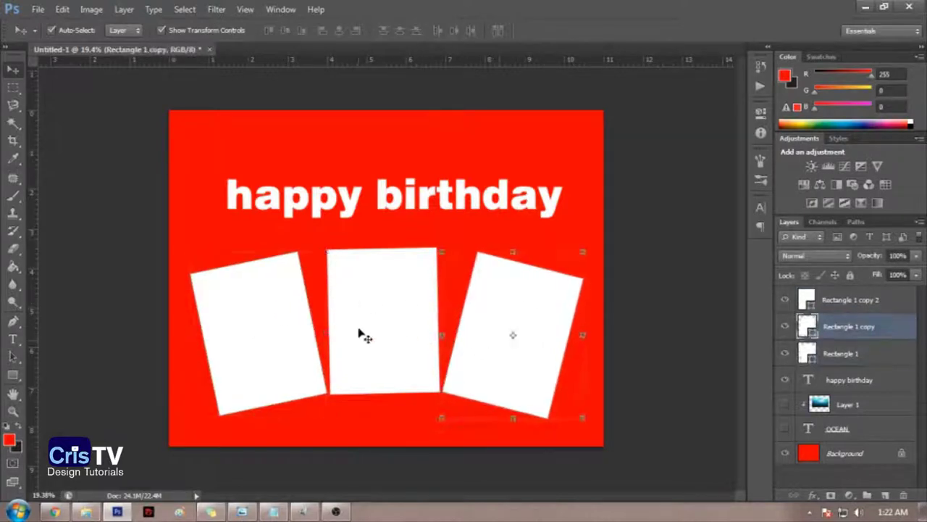
left_click(362, 335)
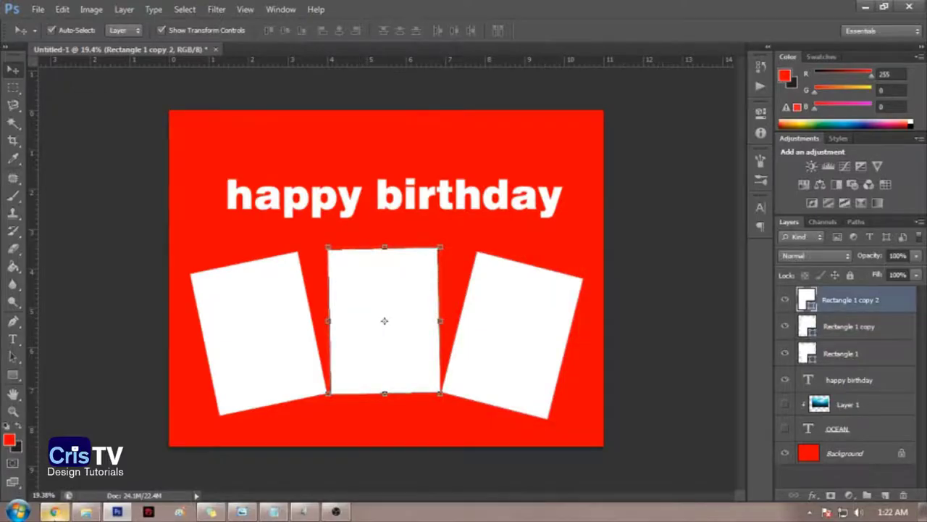
Step: Switch to Chrome and search Google Images for "jackie chan"
left_click(55, 512)
scroll(326, 182, "up", 3)
left_click_drag(209, 80, 1, 73)
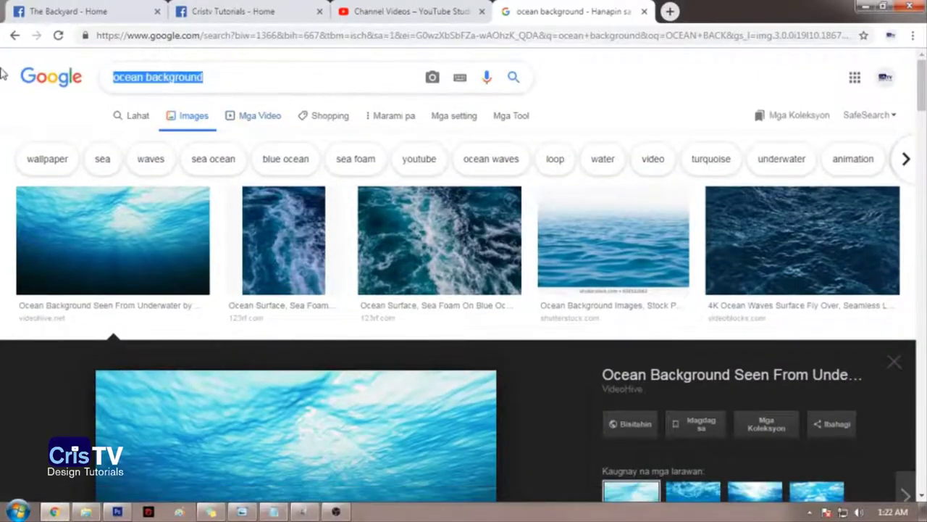
type("jackie chan")
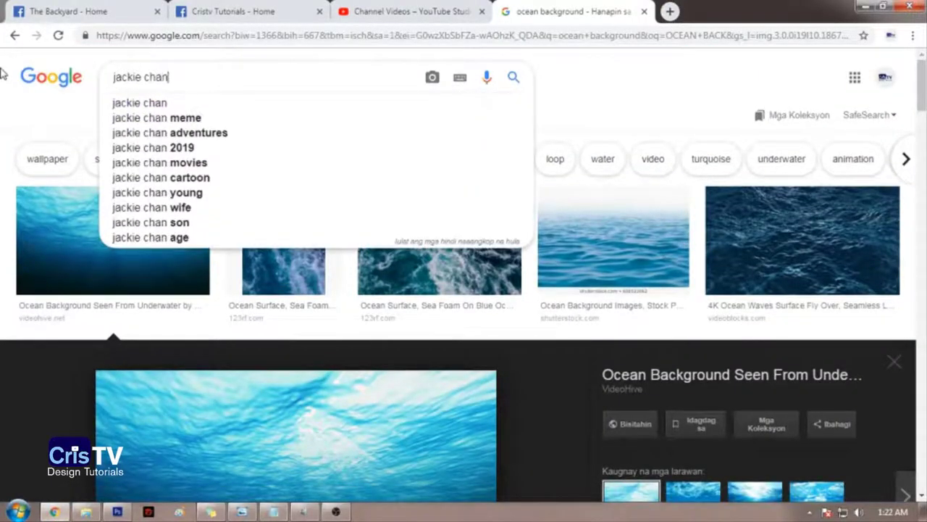
key("Return")
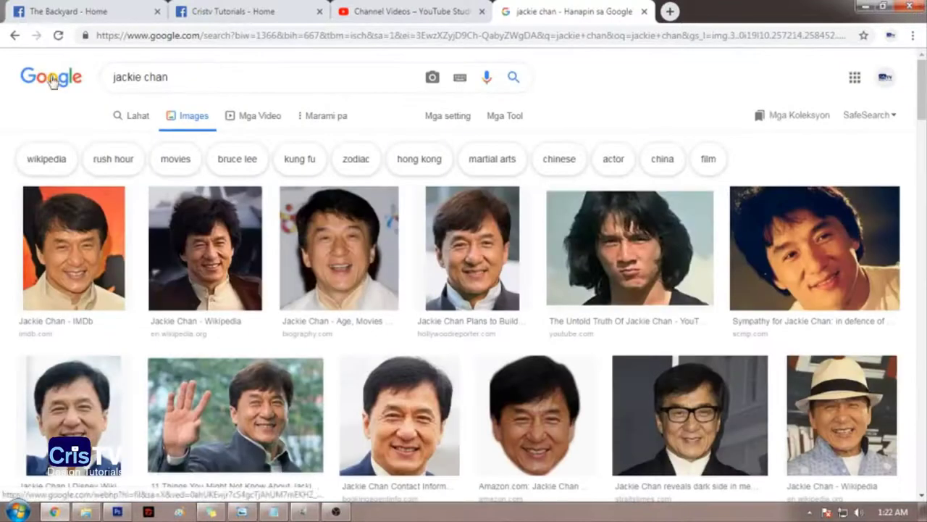
Step: Open the Jackie Chan - IMDb image result and copy the portrait to the clipboard
scroll(87, 217, "down", 1)
left_click(121, 186)
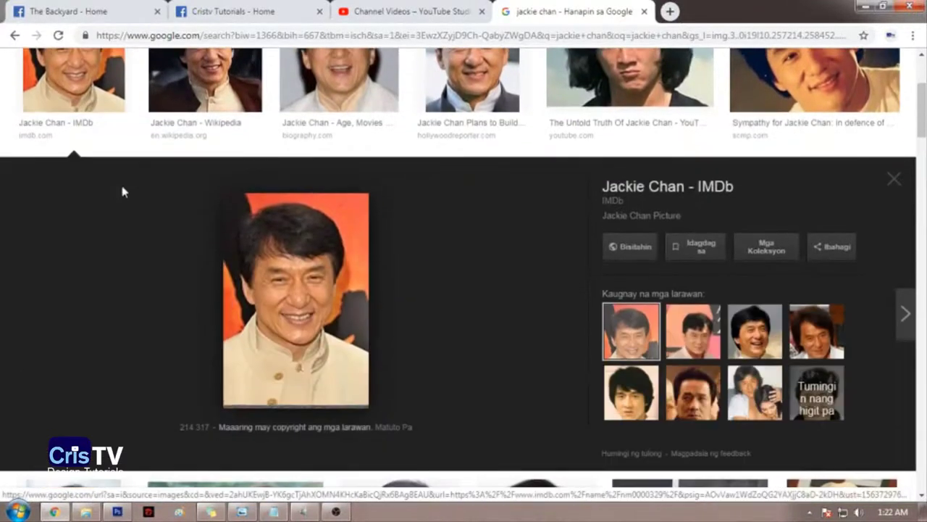
right_click(308, 316)
right_click(314, 312)
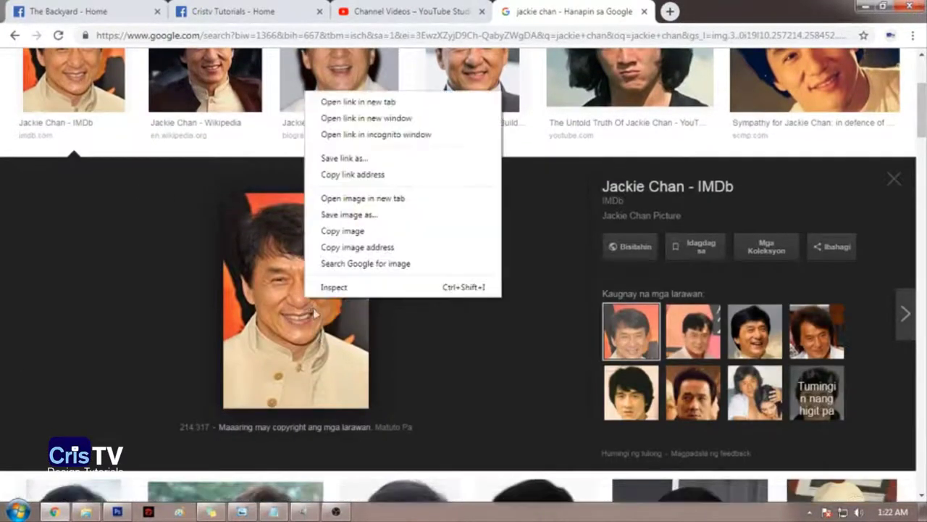
left_click(347, 247)
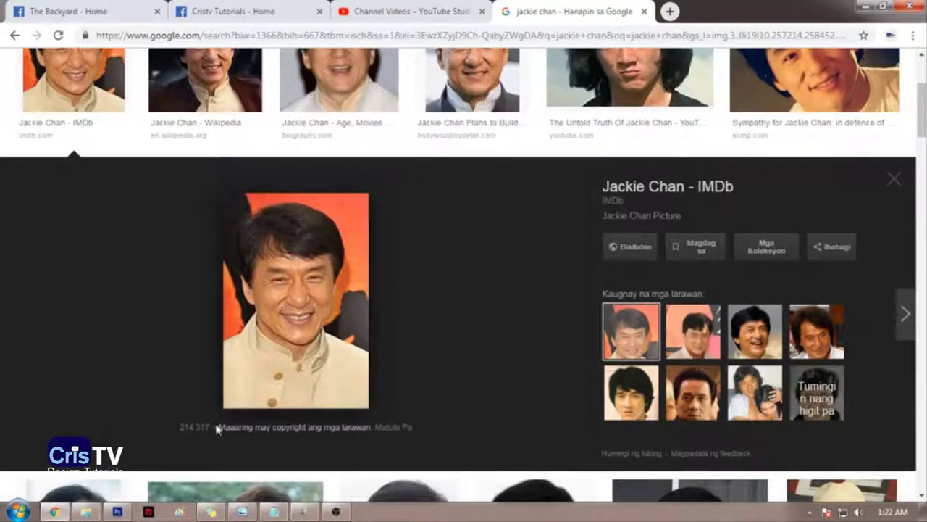
right_click(315, 288)
left_click(311, 427)
right_click(283, 270)
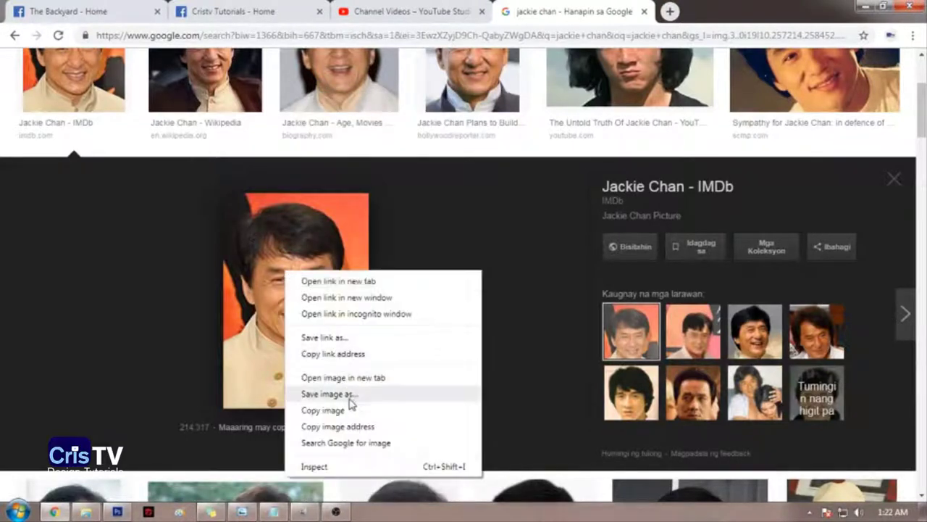
left_click(352, 411)
right_click(339, 291)
left_click(381, 431)
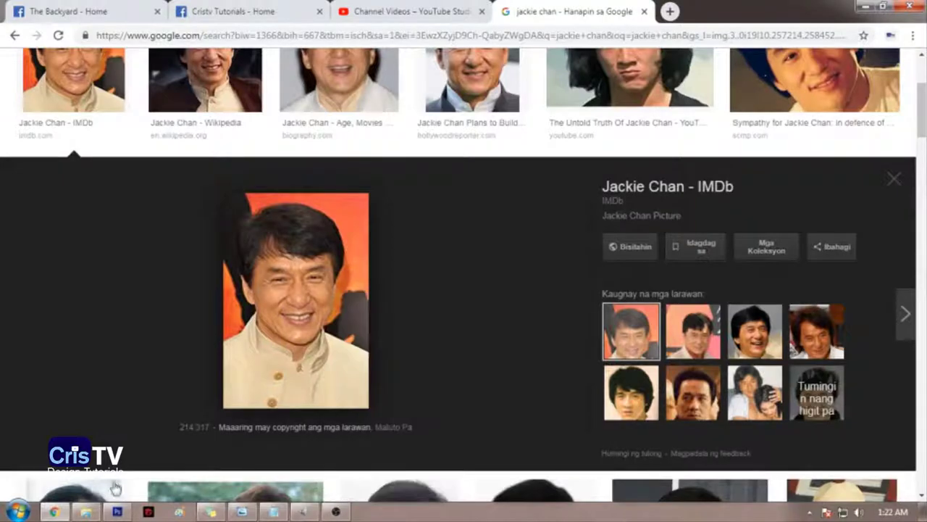
Step: Switch back to Photoshop and paste the portrait as a new layer directly above the middle rectangle's layer
left_click(116, 511)
left_click(258, 336)
left_click(425, 314)
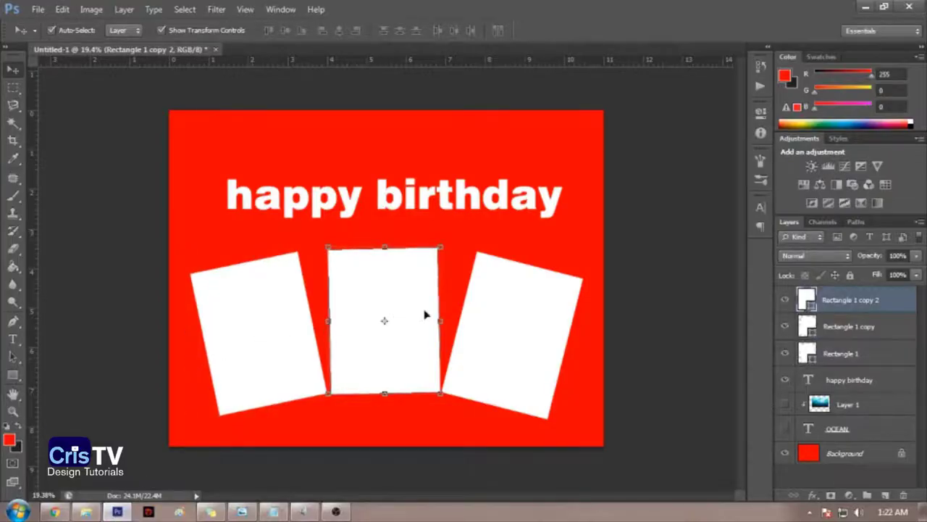
left_click(472, 311)
left_click(410, 307)
left_click(294, 293)
left_click(406, 290)
left_click(471, 289)
left_click(396, 286)
key("ctrl+v")
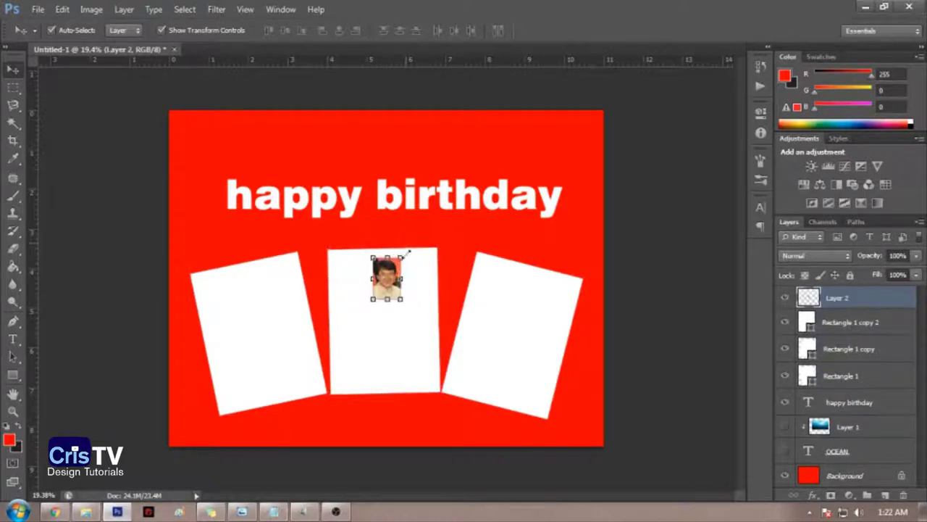
Step: Try to stretch the pasted portrait over the middle rectangle without keeping its proportions, and undo the transform
left_click_drag(407, 254, 430, 248)
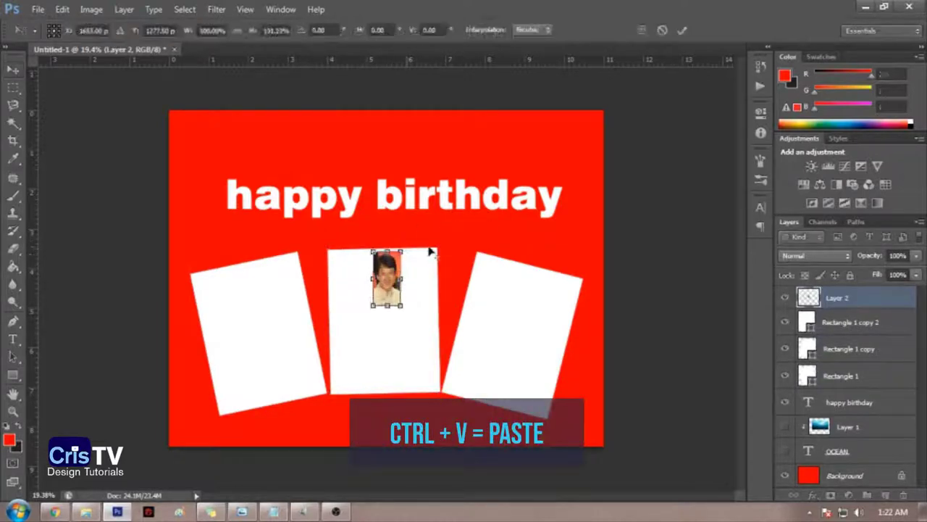
key("Escape")
left_click(408, 255)
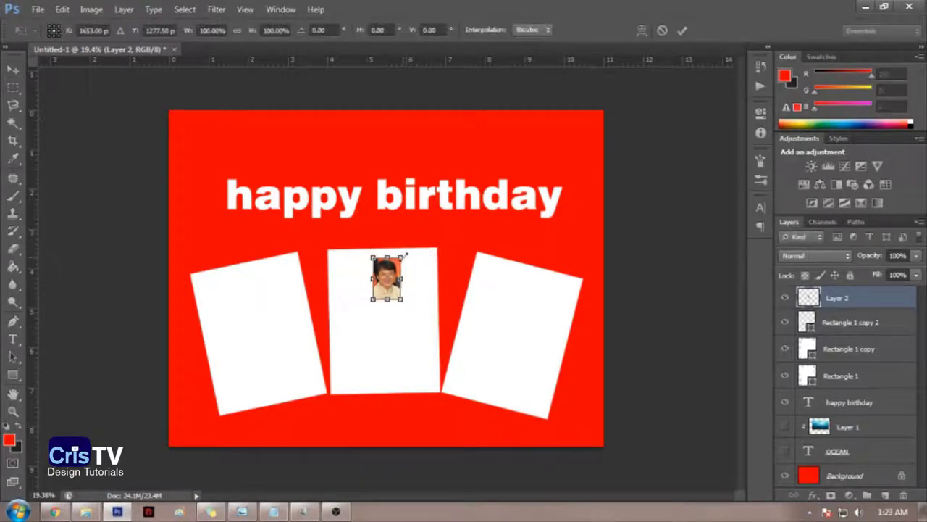
left_click_drag(407, 255, 453, 182)
left_click_drag(424, 219, 378, 315)
left_click_drag(408, 276, 496, 217)
left_click(679, 30)
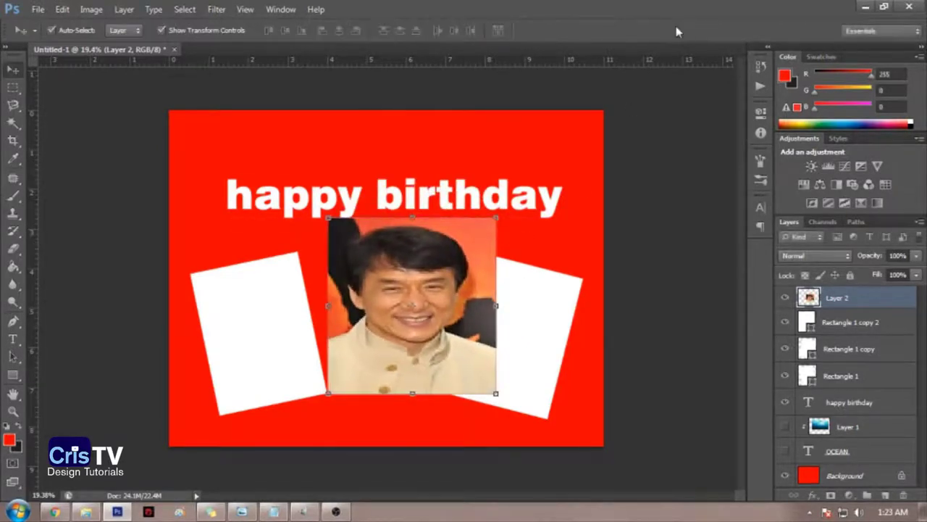
key("ctrl+z")
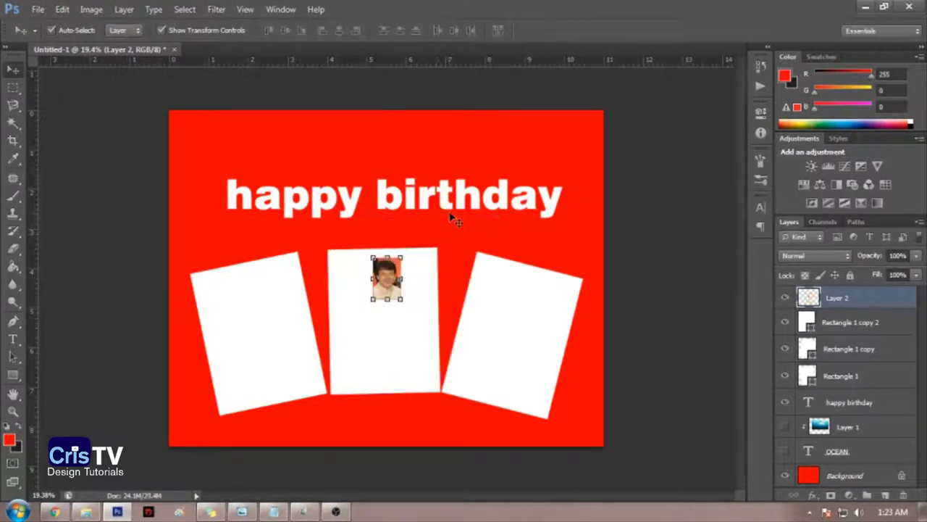
Step: Scale the pasted portrait up proportionally until it is slightly larger than the middle rectangle
left_click_drag(407, 264, 588, 133)
left_click_drag(480, 176, 429, 253)
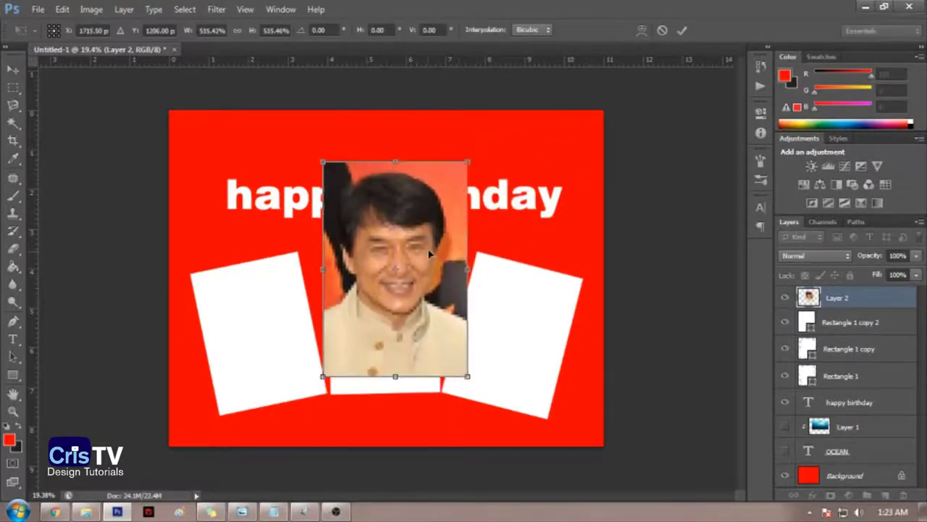
left_click_drag(467, 160, 443, 232)
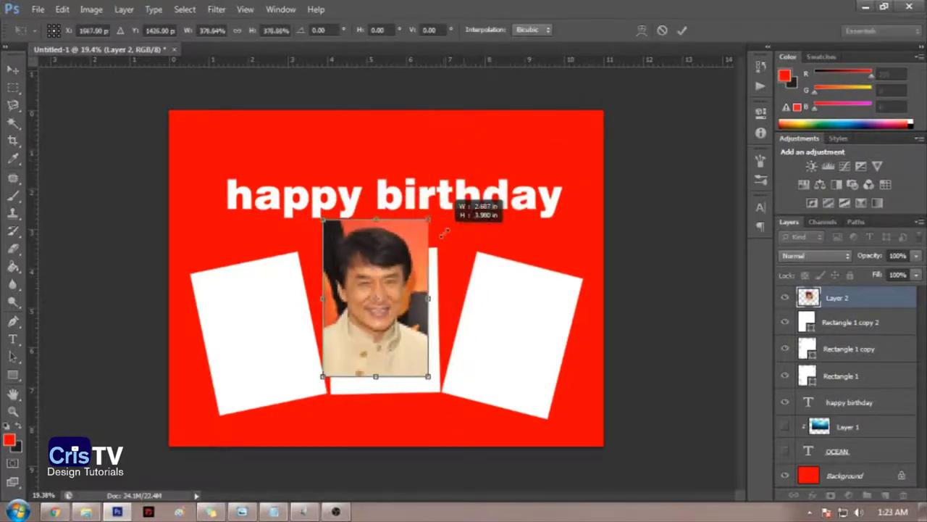
left_click(681, 33)
Step: Position the portrait over the middle rectangle and clip Layer 2 to Rectangle 1 copy 2 with a clipping mask
left_click_drag(433, 264, 446, 201)
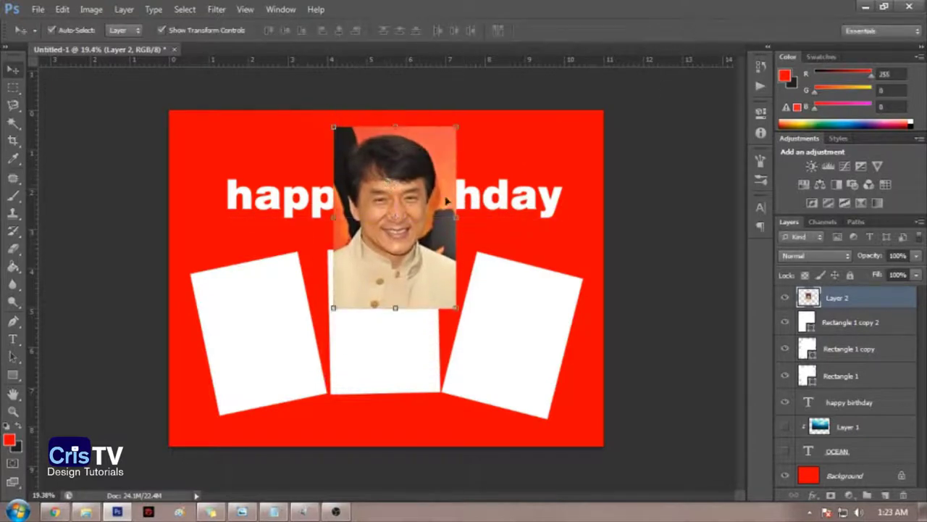
left_click(835, 322)
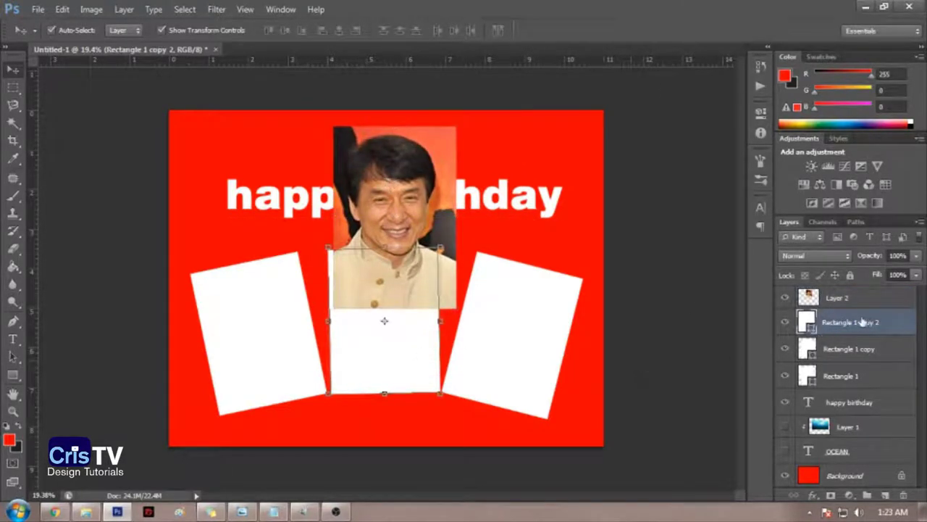
left_click_drag(406, 181, 391, 264)
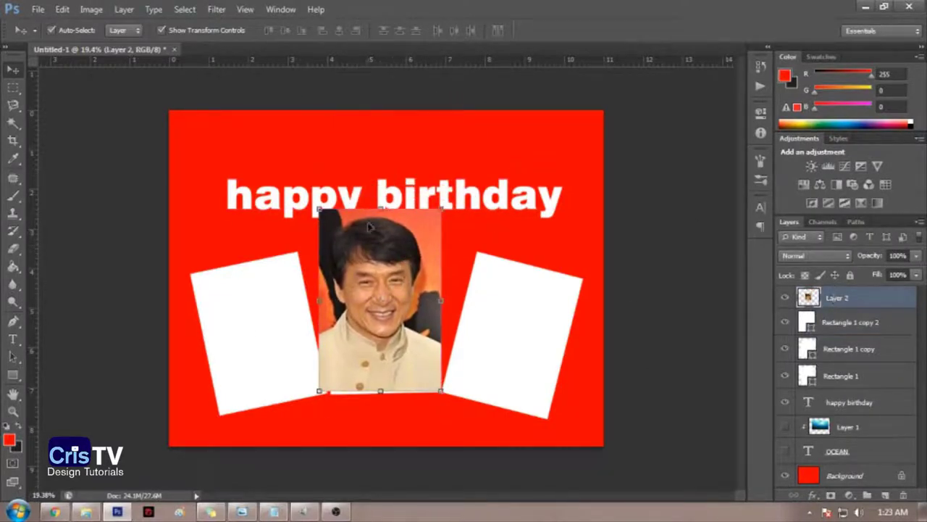
key("ctrl+t")
key("Return")
right_click(849, 308)
left_click(779, 195)
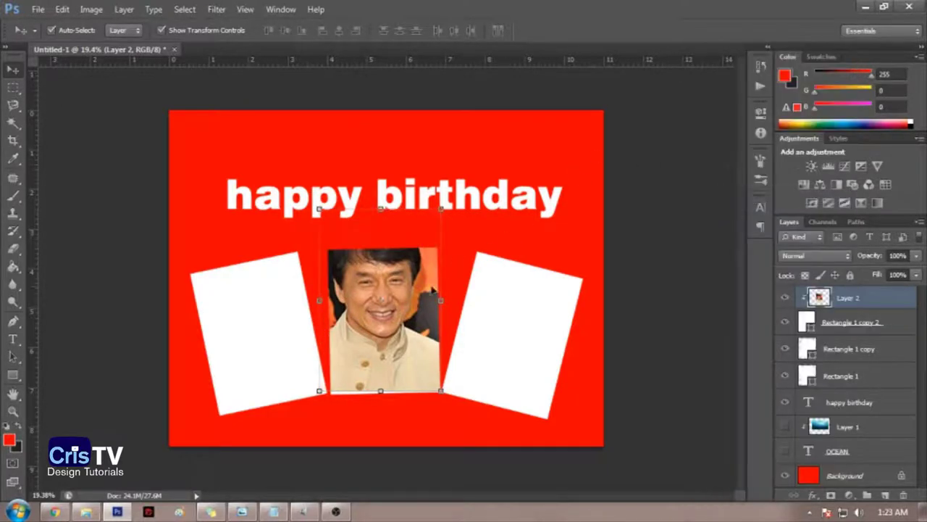
Step: Move the clipped portrait and adjust its scale so the face sits centred inside the middle rectangle
left_click_drag(340, 366, 454, 308)
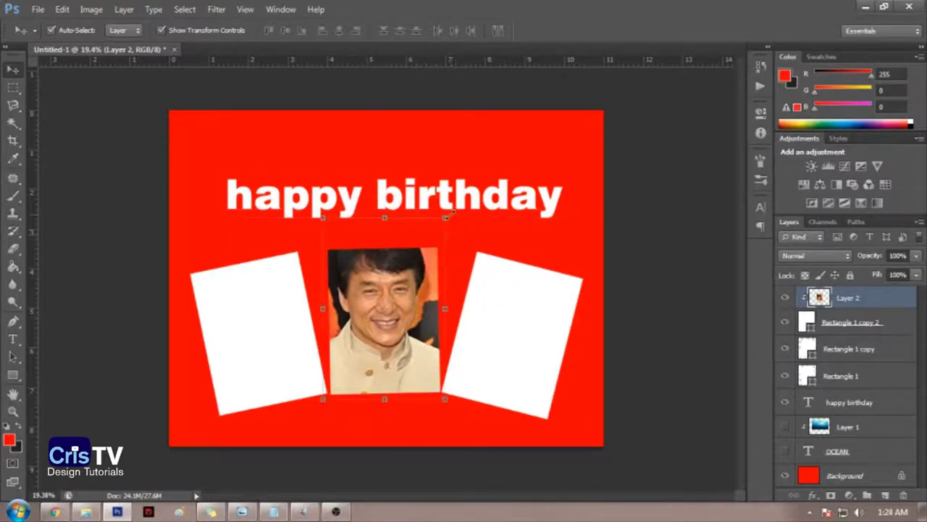
left_click_drag(452, 213, 447, 265)
left_click_drag(413, 290, 413, 306)
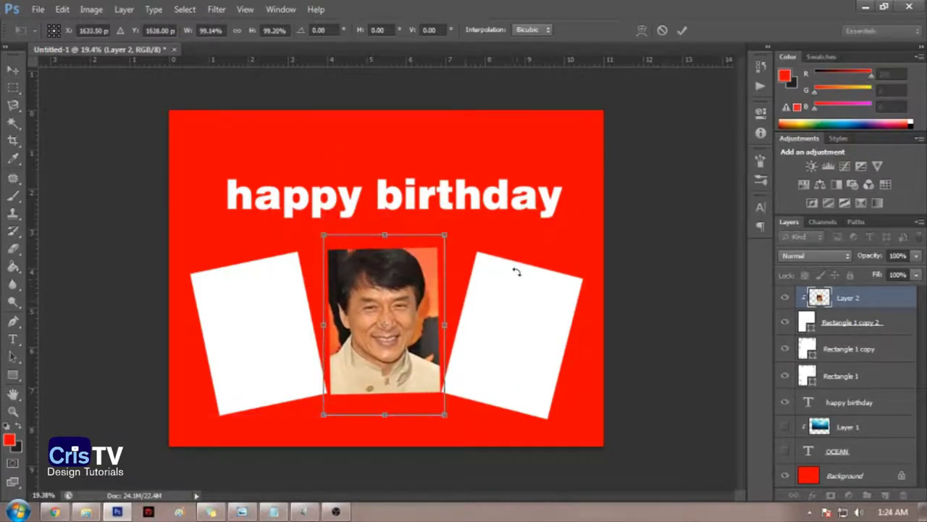
left_click_drag(516, 271, 517, 266)
key("Return")
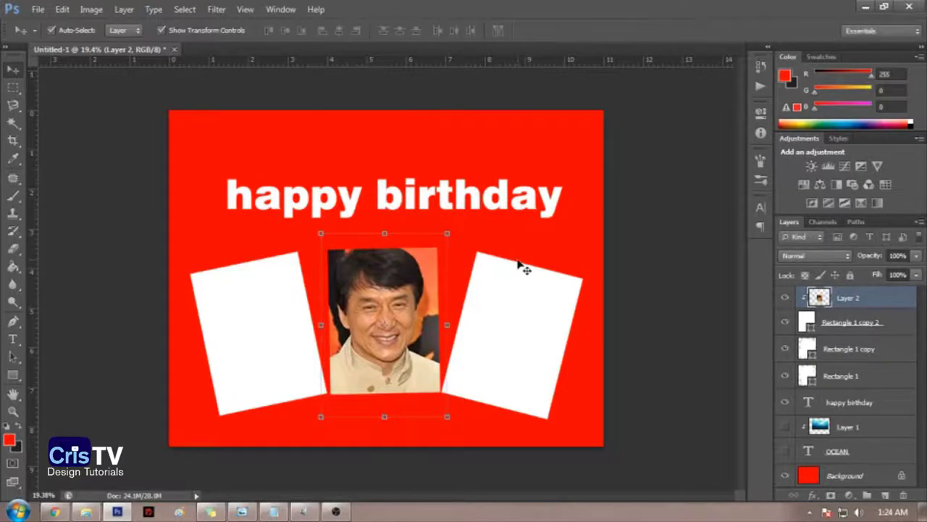
Step: Add a Stroke effect positioned Inside to the middle rectangle's layer and increase its size to a thick border
left_click(822, 327)
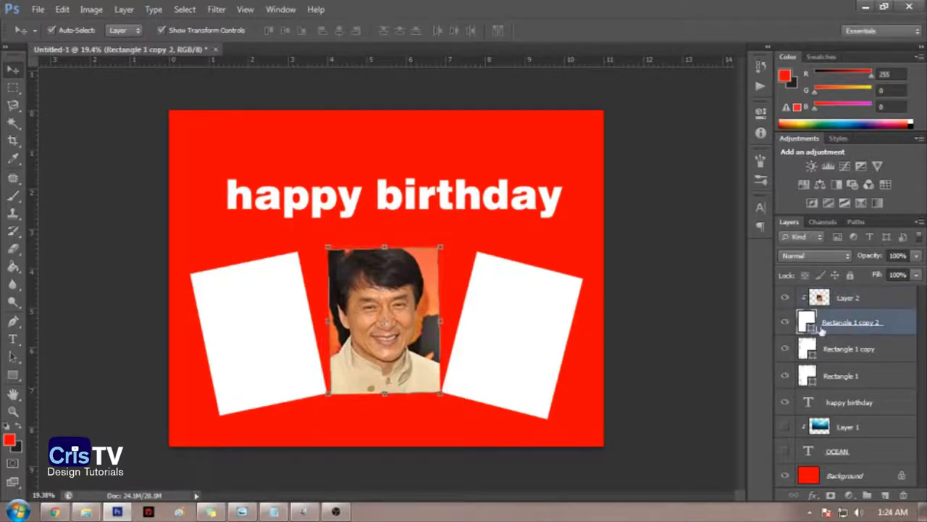
left_click(815, 495)
left_click(826, 363)
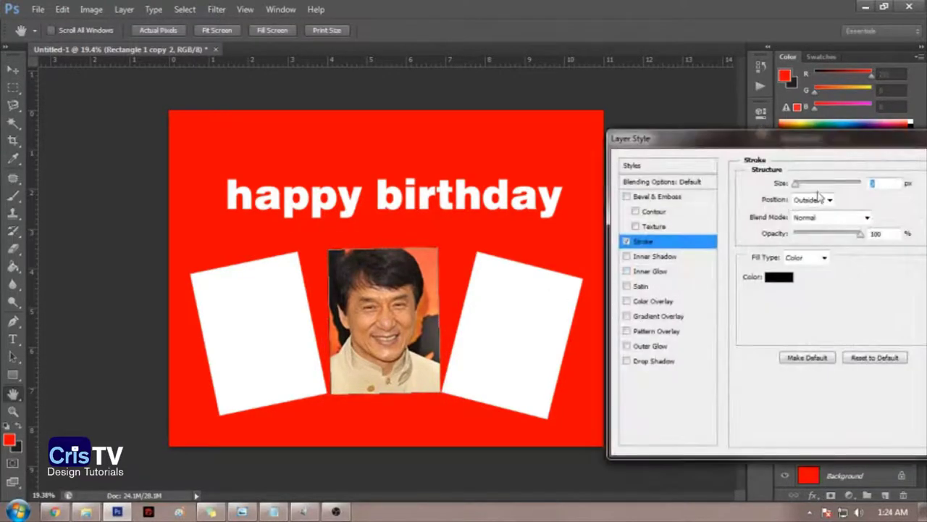
left_click(826, 199)
left_click(804, 225)
left_click_drag(799, 184, 809, 188)
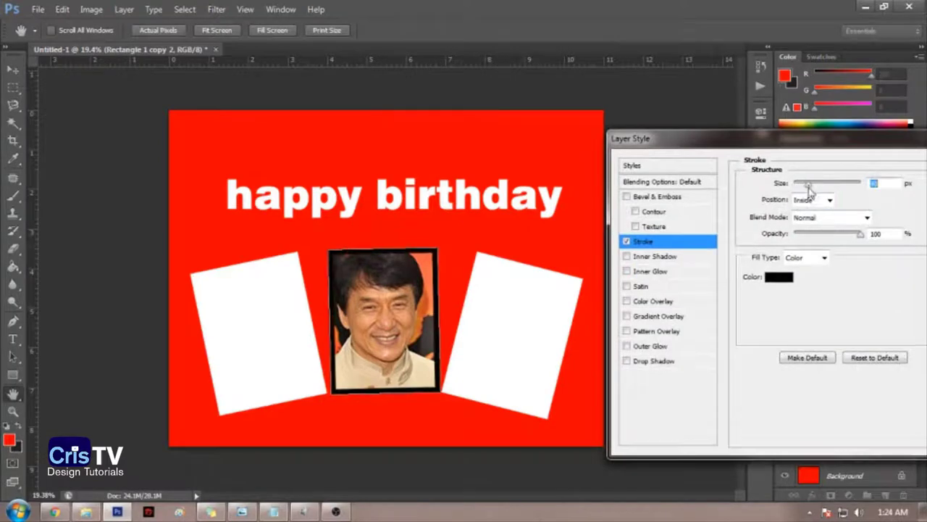
Step: Set the stroke colour to white (ffffff) and apply the layer style
left_click(782, 276)
left_click_drag(683, 252, 385, 5)
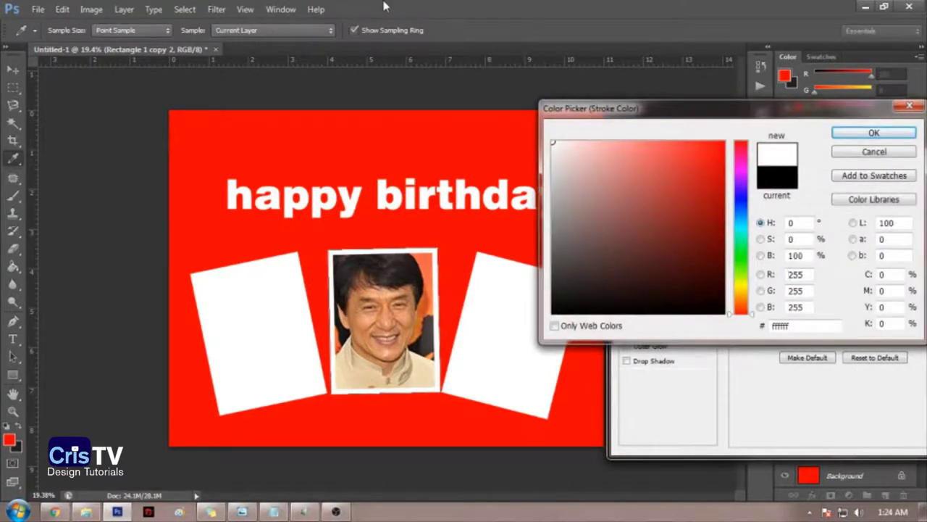
key("Return")
key("Return")
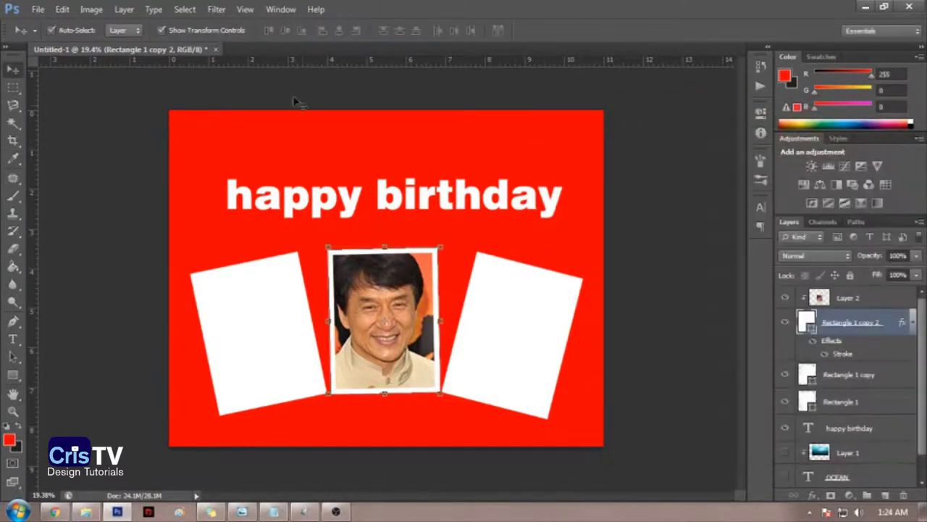
Step: Copy the Hollywood Reporter portrait from the image search results in the browser and return to Photoshop
left_click(505, 313)
left_click(58, 512)
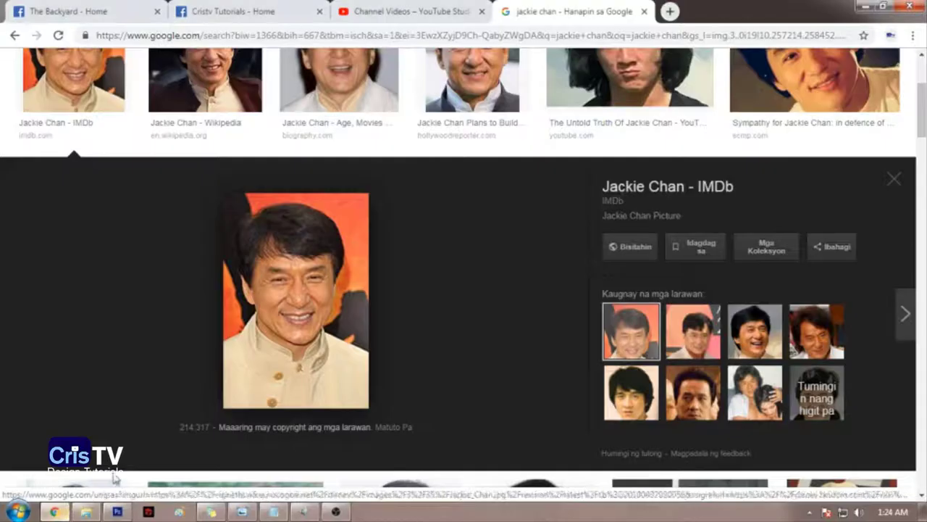
scroll(492, 224, "up", 3)
left_click(502, 224)
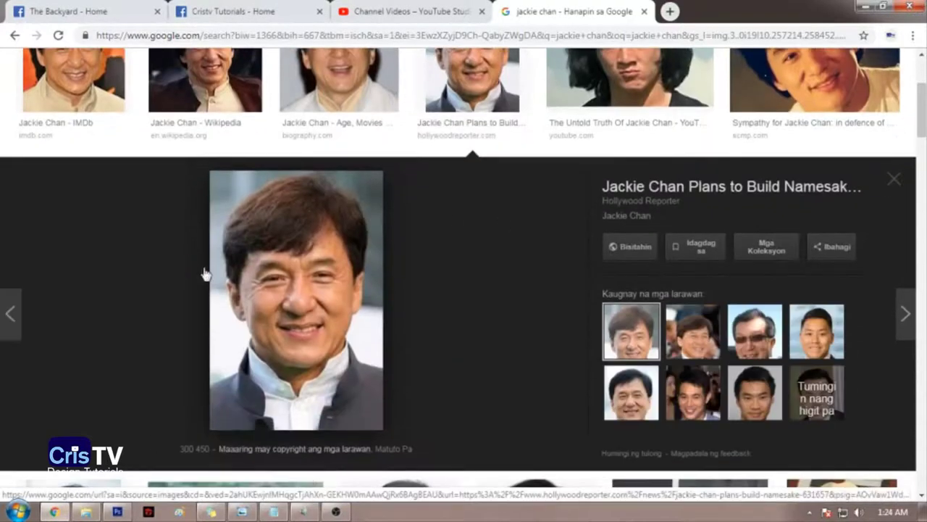
right_click(309, 255)
left_click(345, 392)
right_click(297, 231)
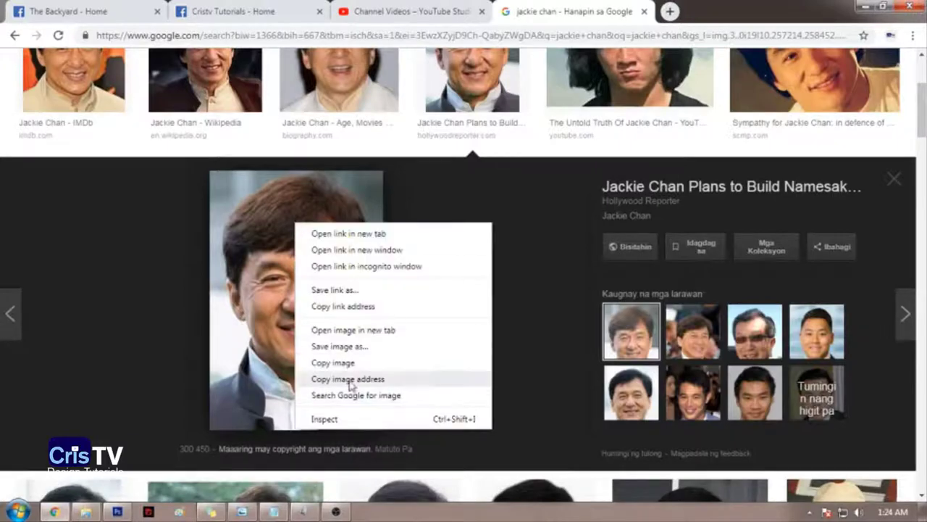
left_click(340, 362)
left_click(117, 512)
key("ctrl+v")
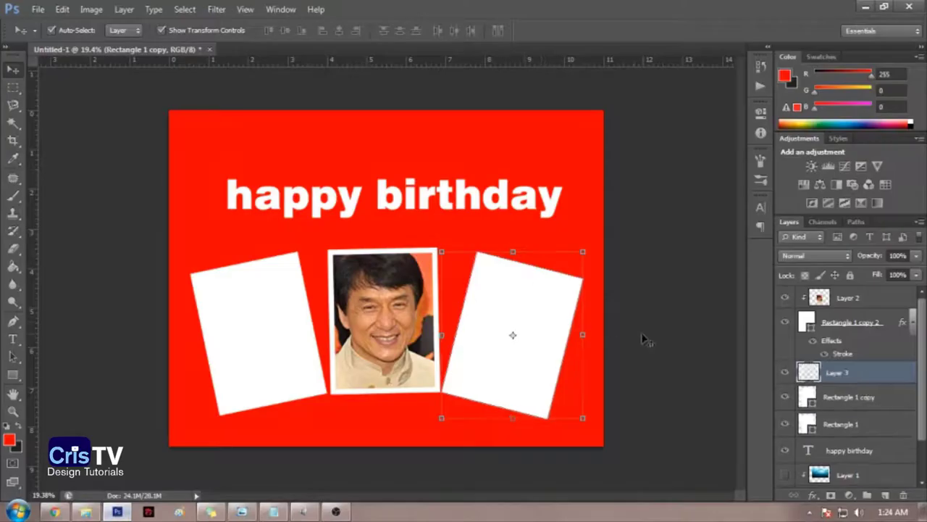
left_click_drag(405, 248, 515, 200)
left_click_drag(426, 207, 526, 294)
key("Return")
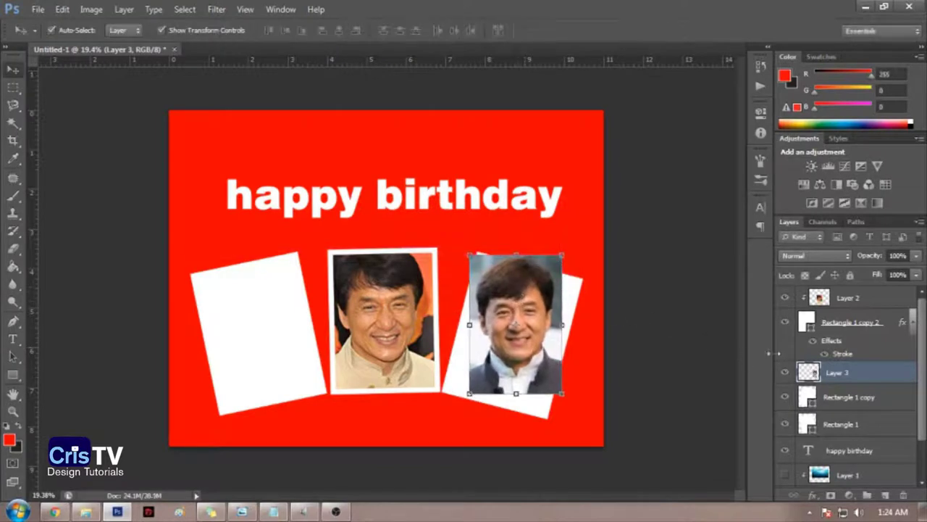
right_click(833, 354)
left_click(648, 386)
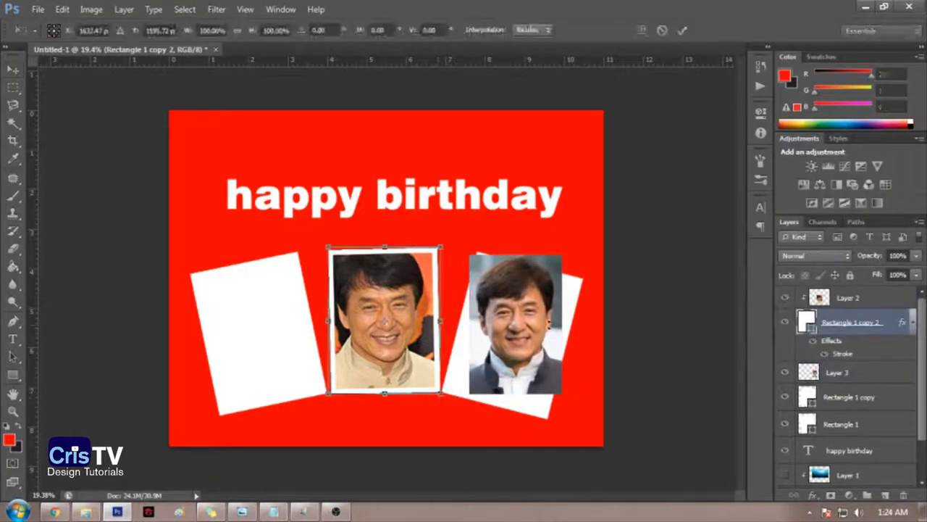
left_click(551, 328)
key("Delete")
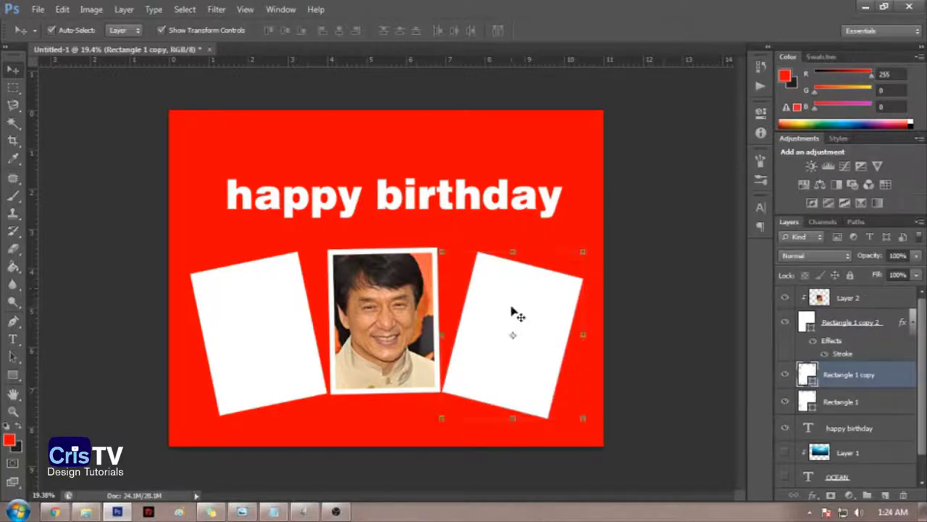
Step: Paste the copied portrait above Rectangle 1, enlarge it over the left rectangle, and clip it there with a clipping mask
left_click(241, 325)
key("ctrl+shift+alt+n")
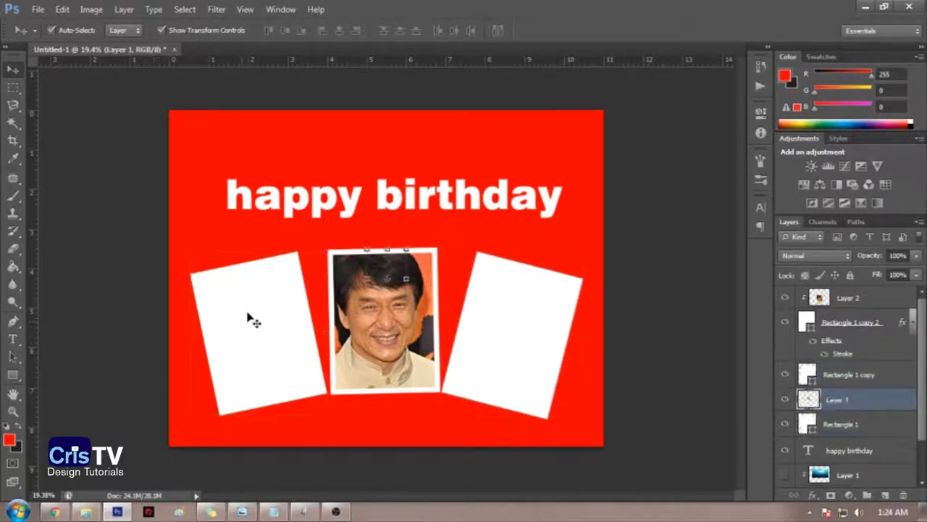
left_click_drag(407, 248, 534, 166)
left_click_drag(438, 189, 259, 293)
key("Return")
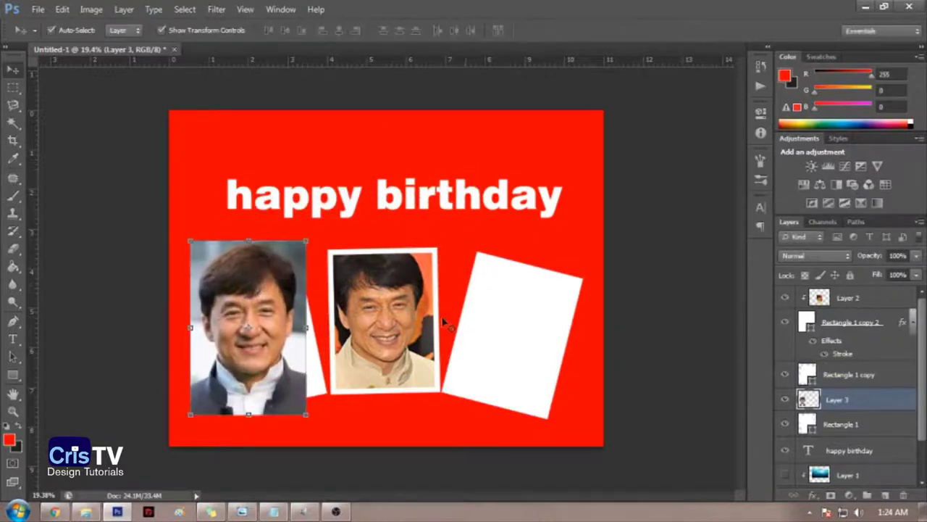
right_click(864, 407)
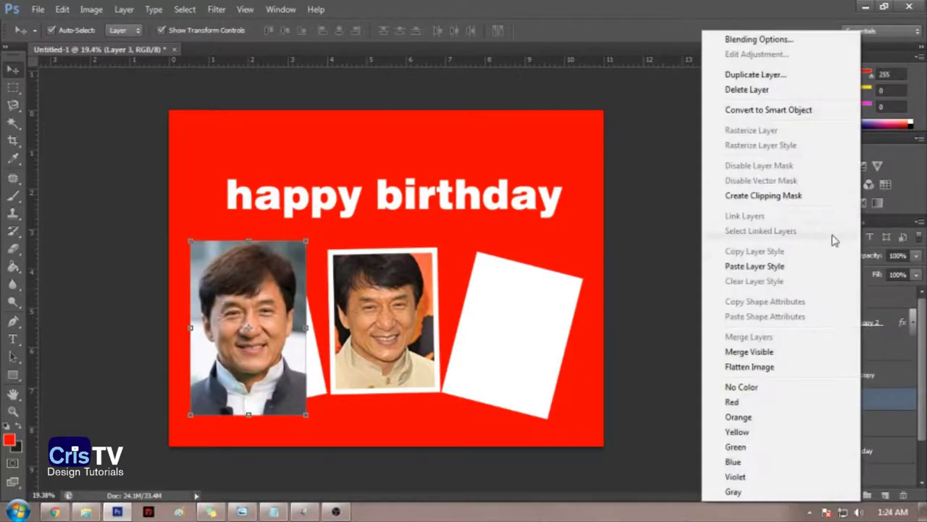
left_click(763, 196)
Step: Rotate and scale the clipped portrait to follow the left rectangle's tilt and cover it completely
left_click_drag(306, 240, 358, 202)
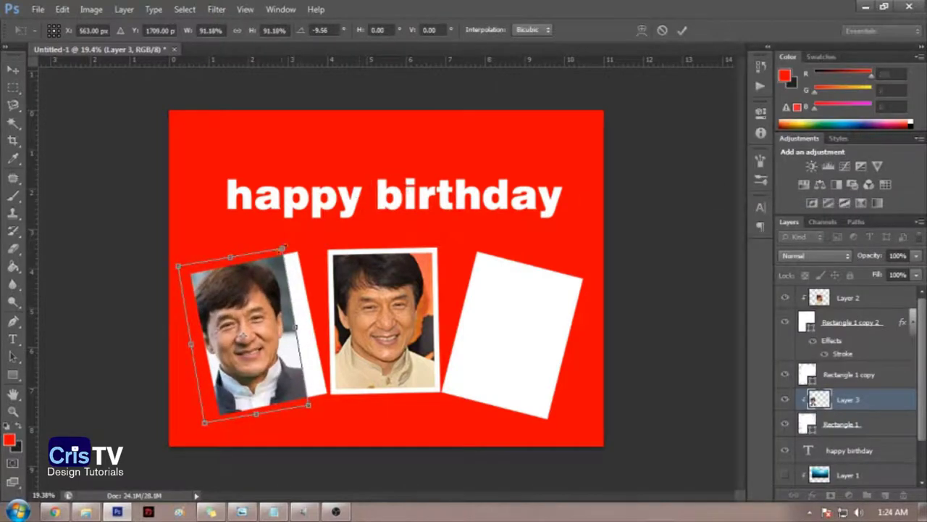
left_click_drag(283, 249, 341, 260)
left_click_drag(259, 294, 258, 299)
mouse_move(301, 238)
left_mouse_down()
mouse_move(321, 232)
mouse_move(318, 242)
left_mouse_up()
key("Return")
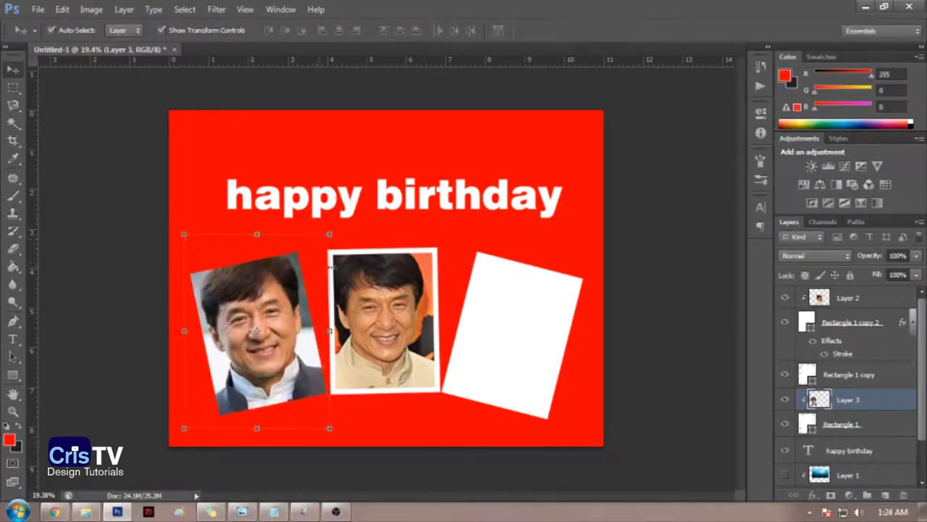
Step: Switch to the browser and look through the image search results and related images for a third portrait
left_click(54, 513)
scroll(438, 170, "down", 3)
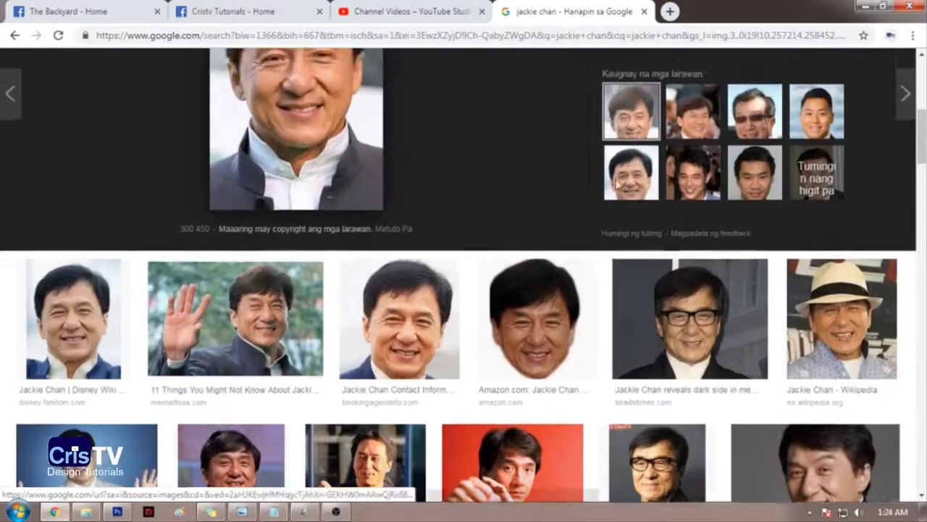
scroll(617, 185, "up", 5)
left_click(322, 243)
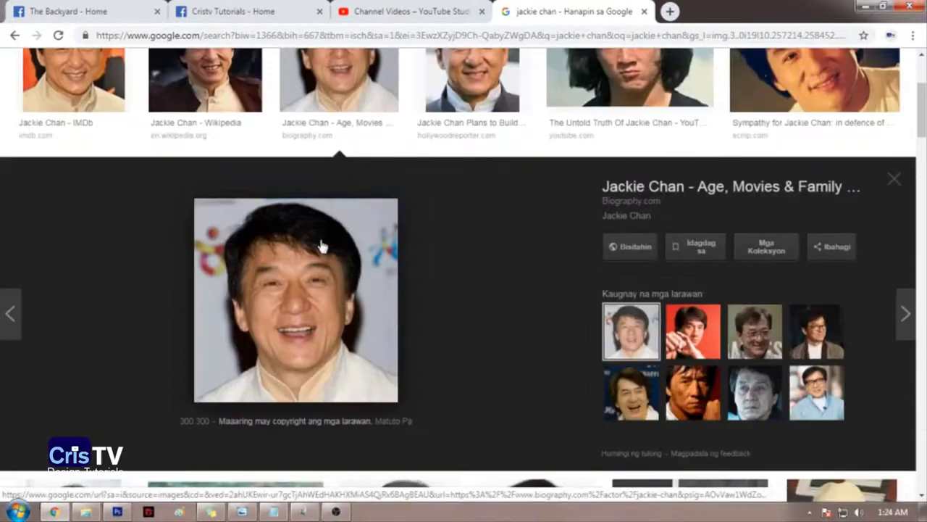
scroll(263, 208, "up", 2)
left_click(225, 192)
right_click(316, 290)
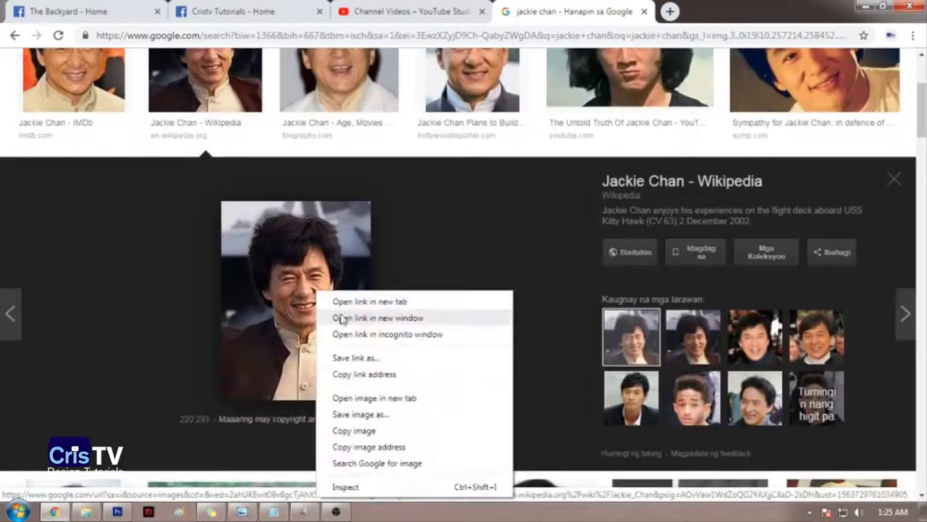
left_click(647, 402)
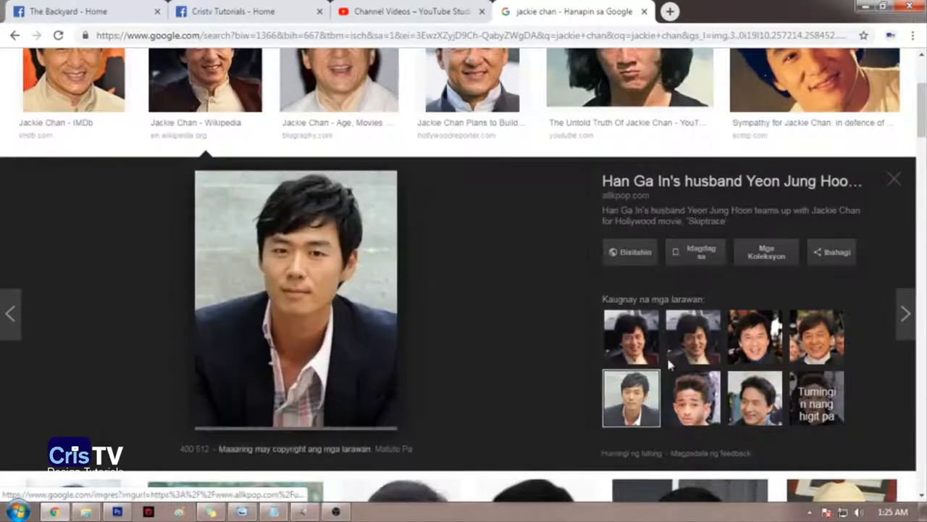
left_click(688, 344)
left_click(750, 337)
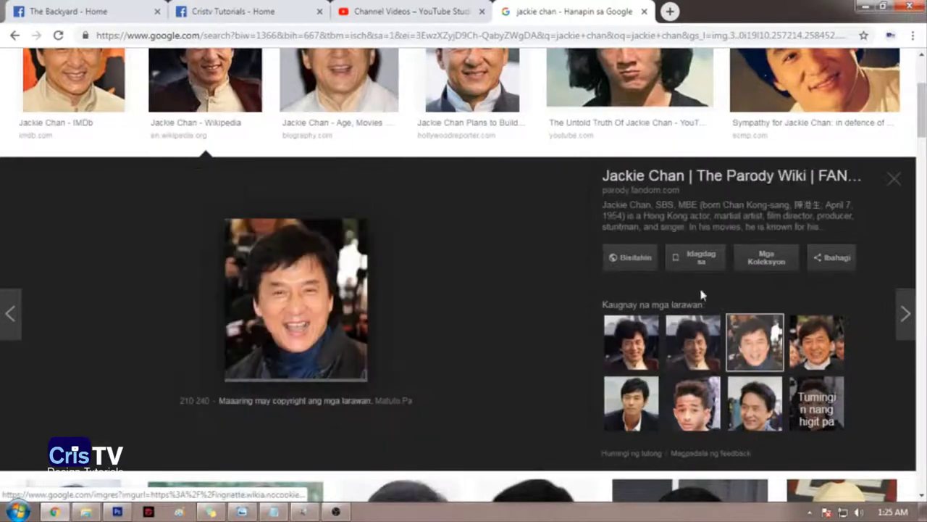
Step: Open the related portrait from onthisday.com, copy the image, and return to Photoshop
left_click(833, 359)
right_click(298, 262)
left_click(363, 404)
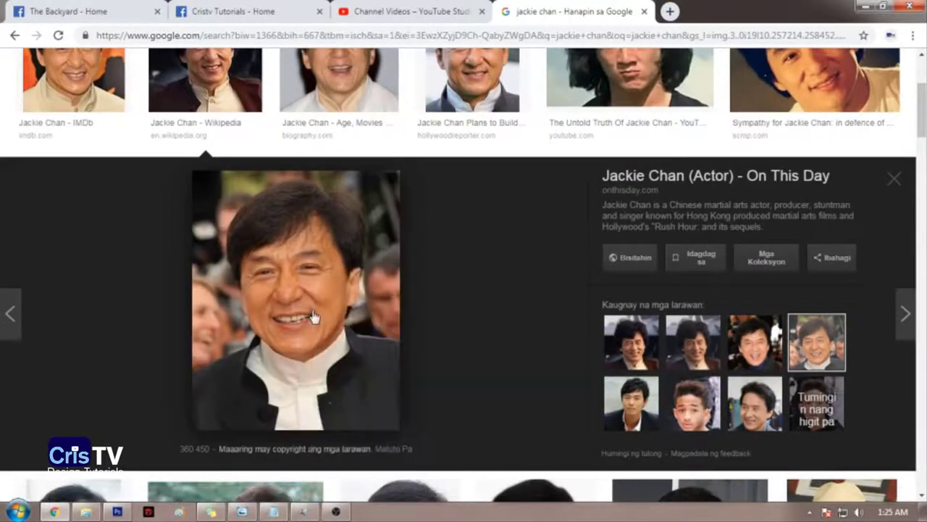
right_click(313, 317)
left_click(363, 239)
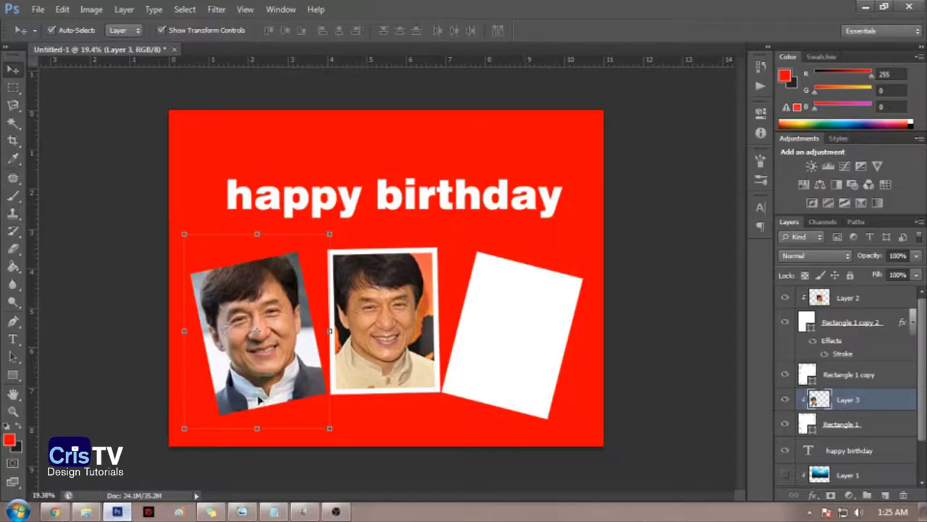
Step: Paste the copied portrait above Rectangle 1 copy, enlarge it over the right rectangle, and clip it there with a clipping mask
left_click(528, 346)
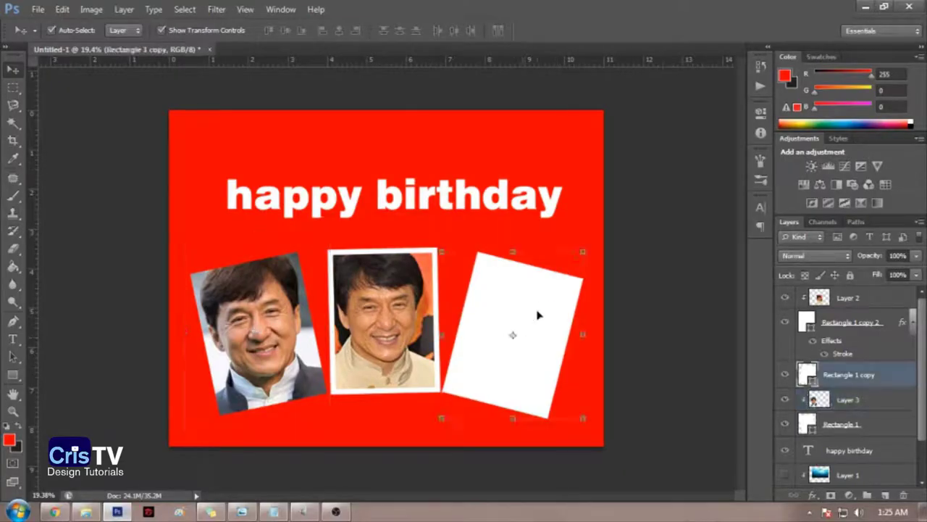
key("ctrl+v")
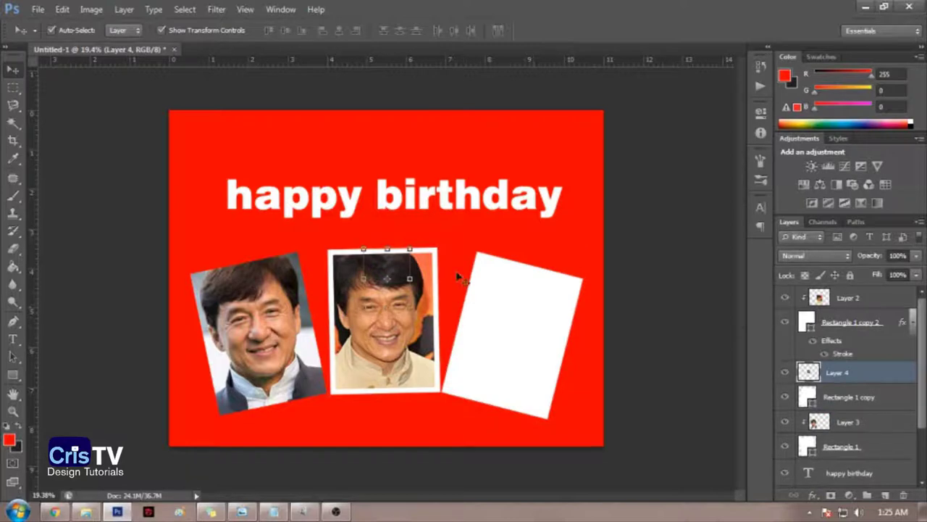
left_click_drag(410, 249, 501, 135)
left_click_drag(433, 186, 513, 296)
key("Return")
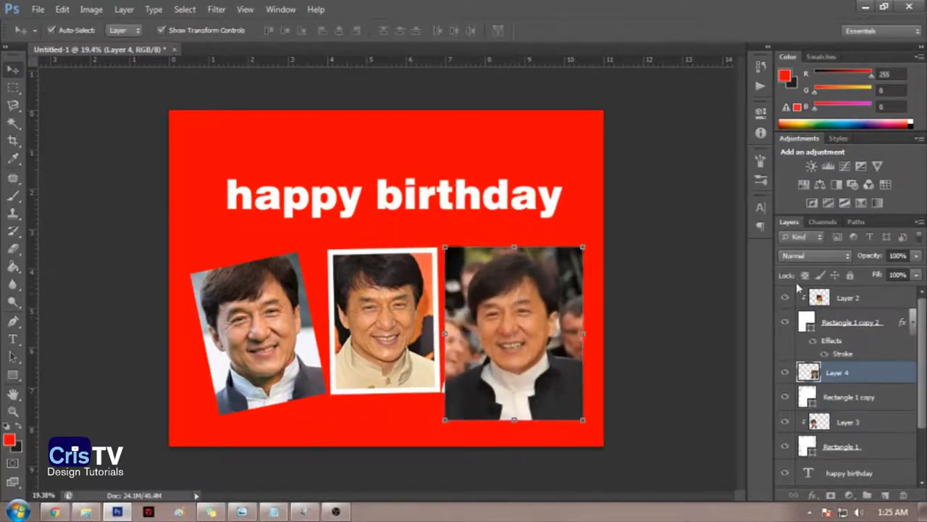
right_click(862, 378)
left_click(788, 196)
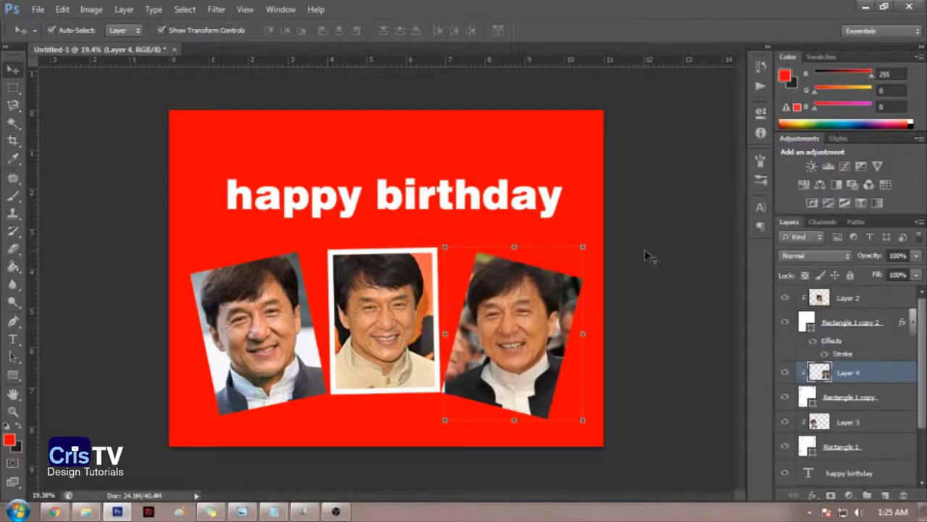
Step: Rotate the clipped portrait about 13.12° to match the right rectangle's tilt and scale it to about 95.5%
left_click_drag(584, 245, 677, 250)
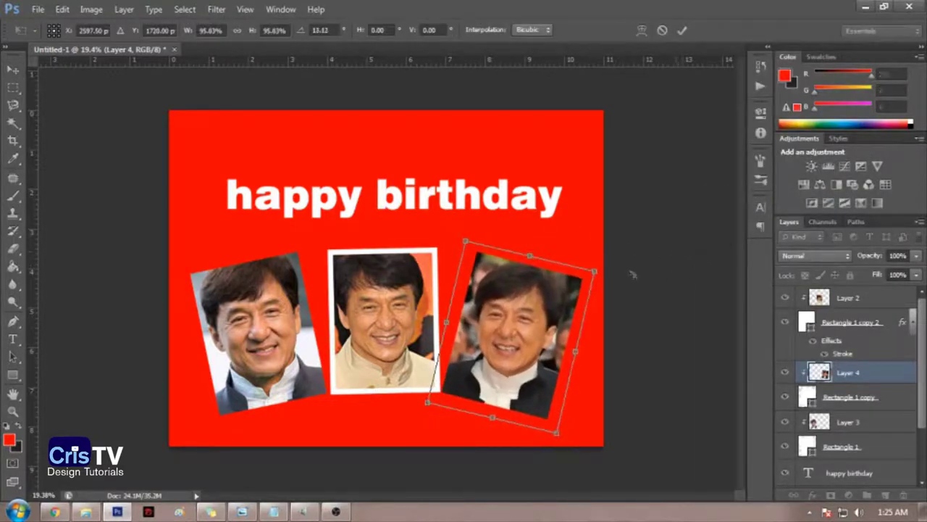
left_click_drag(594, 272, 599, 274)
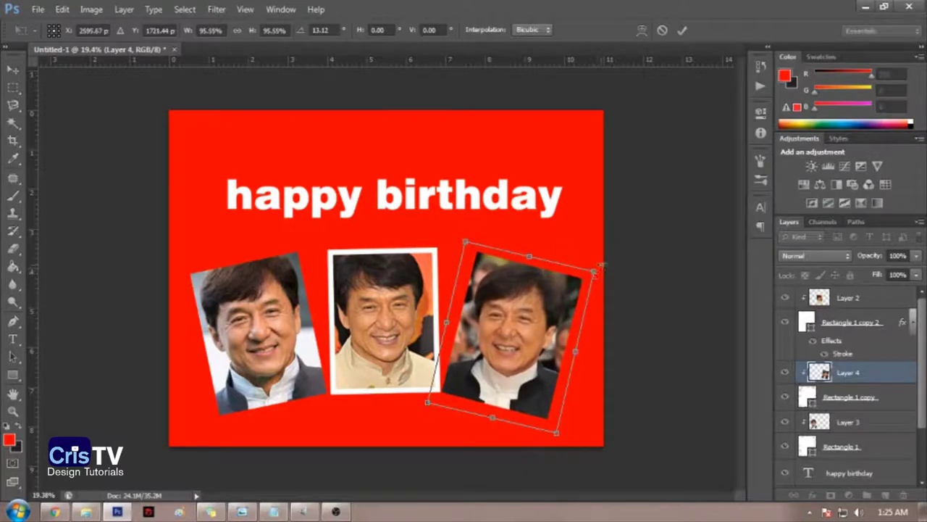
key("Return")
left_click(611, 176)
scroll(544, 239, "down", 2)
scroll(478, 310, "up", 3)
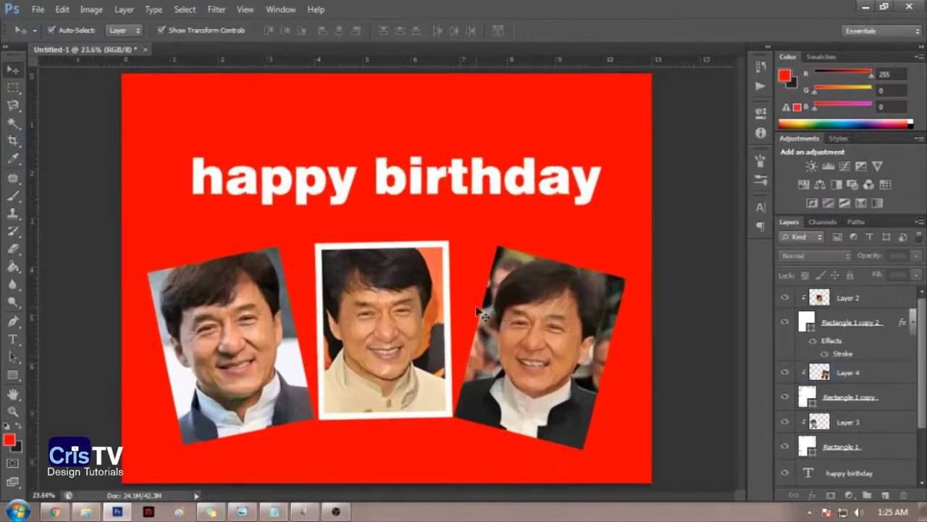
scroll(405, 334, "down", 4)
scroll(239, 369, "up", 2)
scroll(231, 369, "up", 5)
scroll(224, 362, "down", 3)
left_click_drag(248, 348, 269, 348)
key("ctrl+minus")
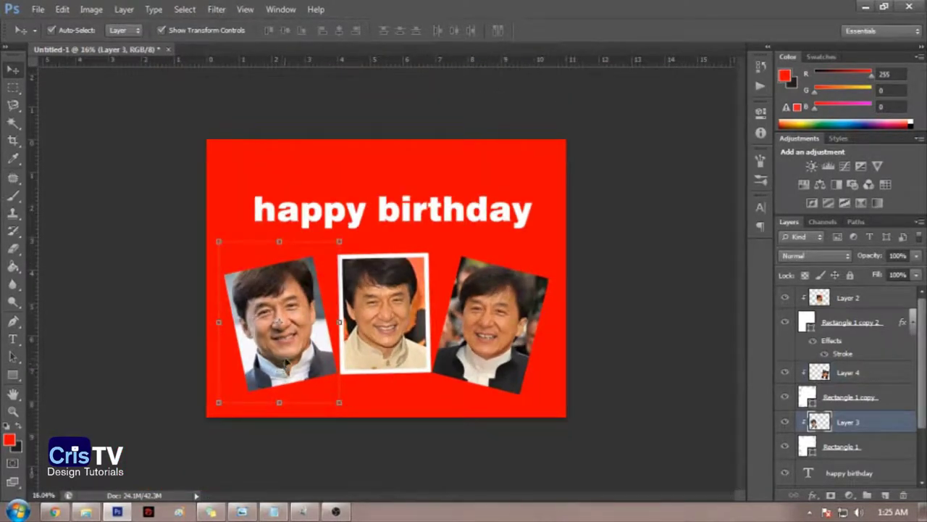
scroll(290, 353, "down", 1)
scroll(402, 322, "up", 4)
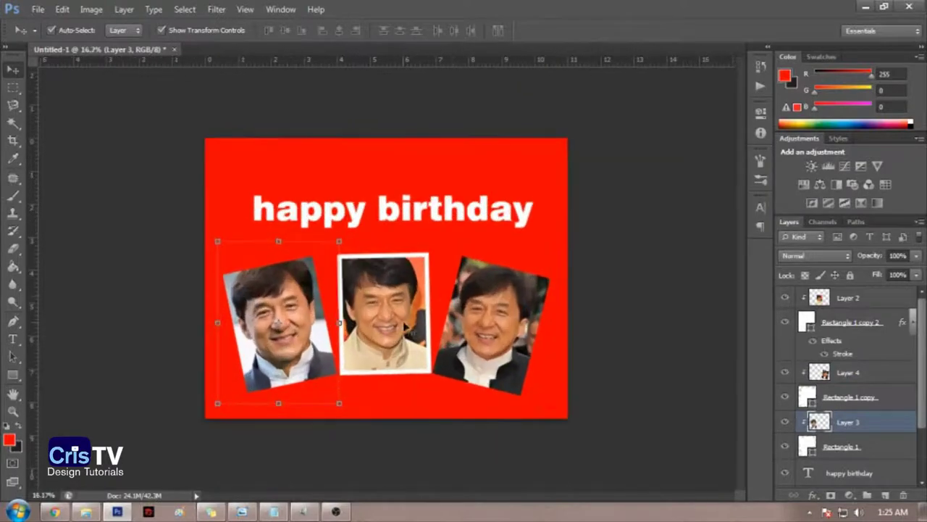
scroll(472, 298, "down", 4)
left_click(630, 226)
left_click_drag(604, 162, 89, 424)
left_click(596, 160)
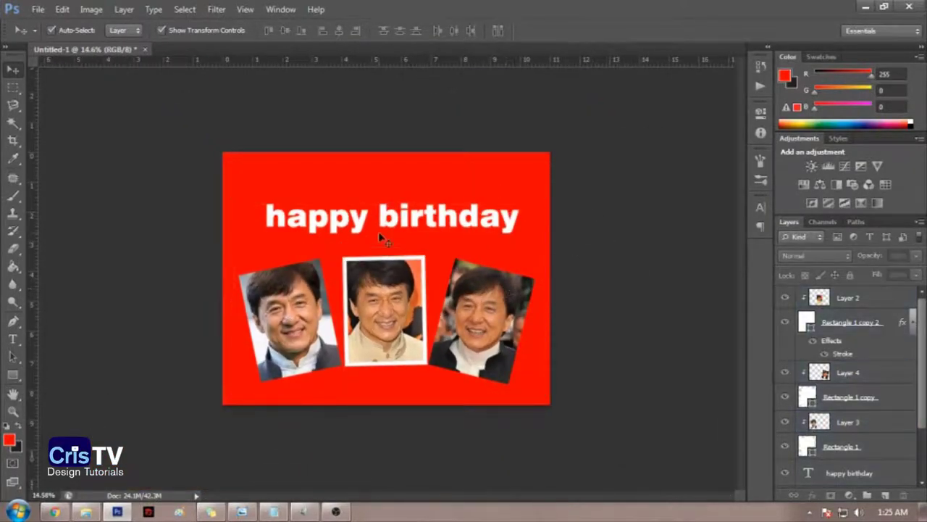
Step: Try the happy birthday text higher on the page, then settle it just above the three portraits
left_click_drag(378, 232, 382, 202)
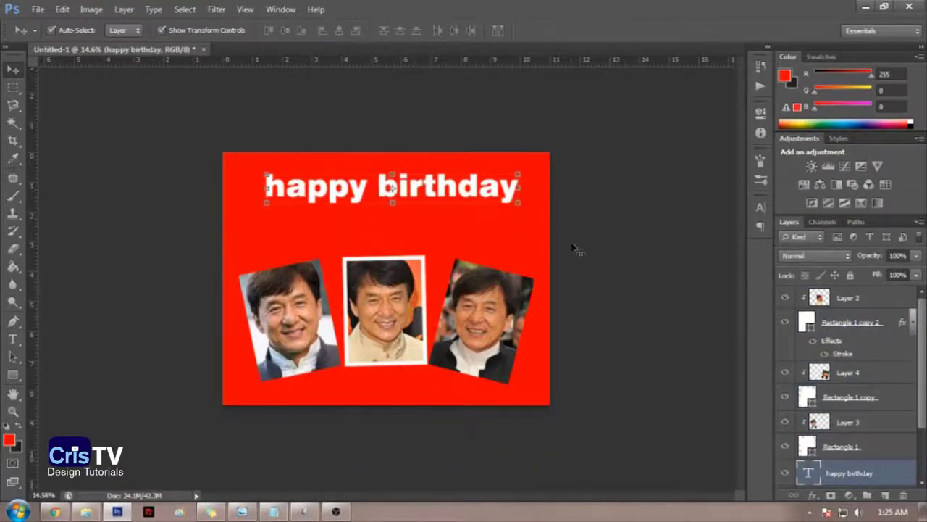
left_click_drag(461, 188, 462, 214)
key("t")
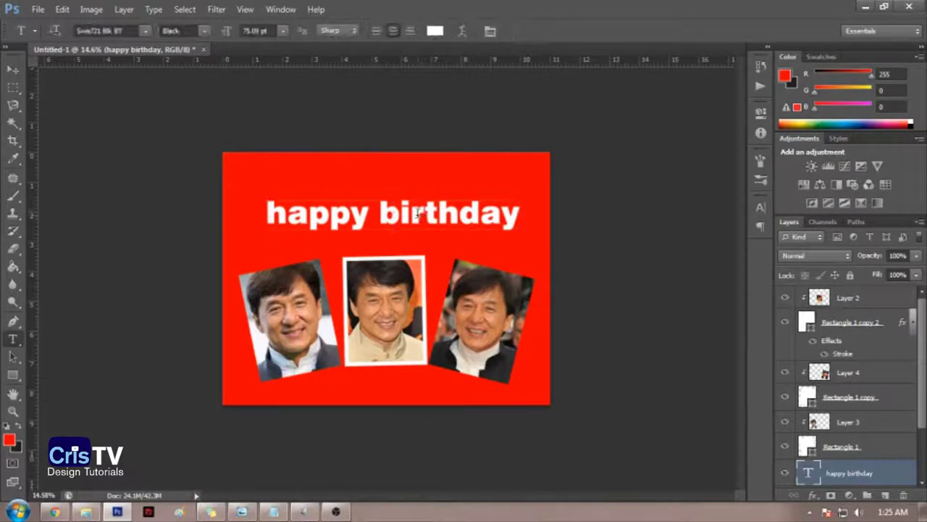
key("v")
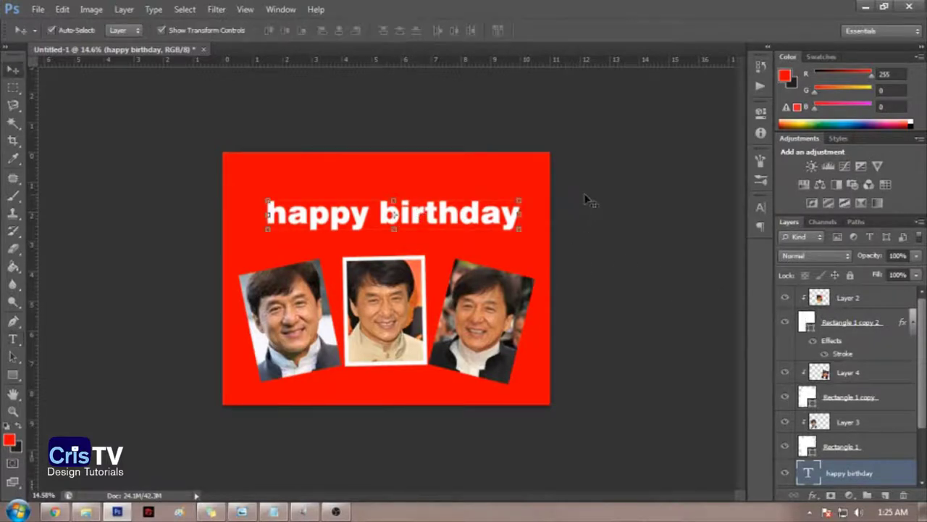
Step: Examine the layer stack from Layer 1 up to Layer 2, going through each clipped portrait and its base rectangle
scroll(875, 348, "down", 3)
scroll(894, 405, "up", 3)
scroll(890, 419, "down", 3)
scroll(883, 415, "up", 3)
scroll(847, 347, "down", 3)
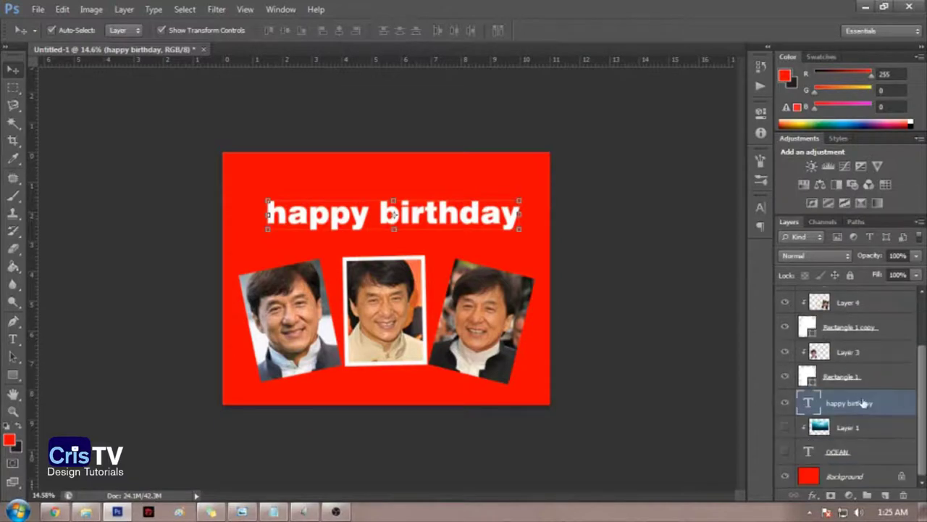
left_click(856, 427)
left_click(856, 402)
left_click(857, 375)
left_click(858, 351)
left_click(858, 326)
left_click(857, 303)
scroll(870, 343, "up", 3)
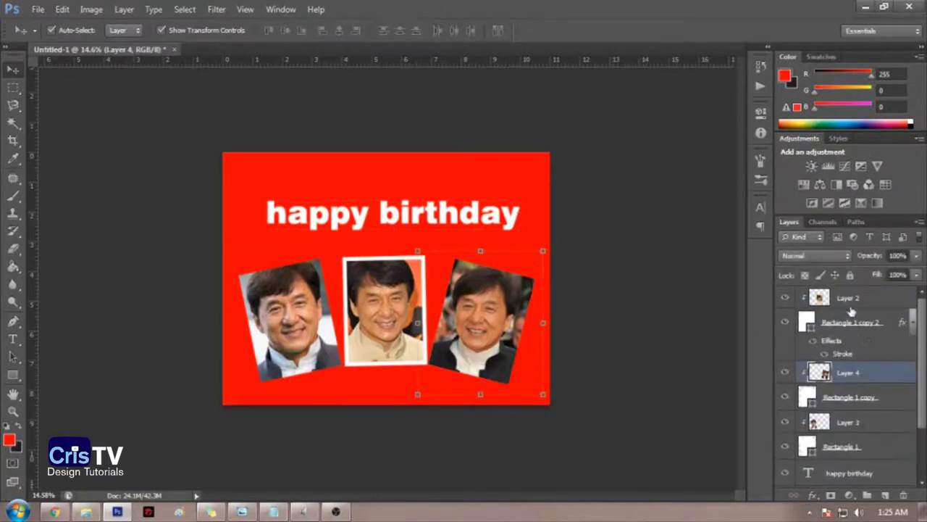
left_click(851, 300)
left_click(852, 323)
left_click(856, 396)
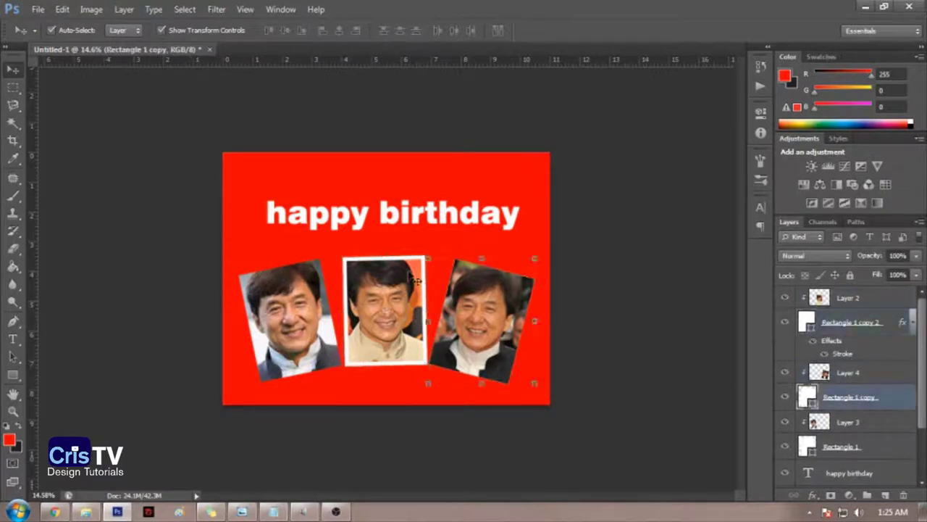
Step: Move the happy birthday text near the page's upper edge and shift all three clipped portraits up beneath it
left_click(562, 226)
left_click(409, 290)
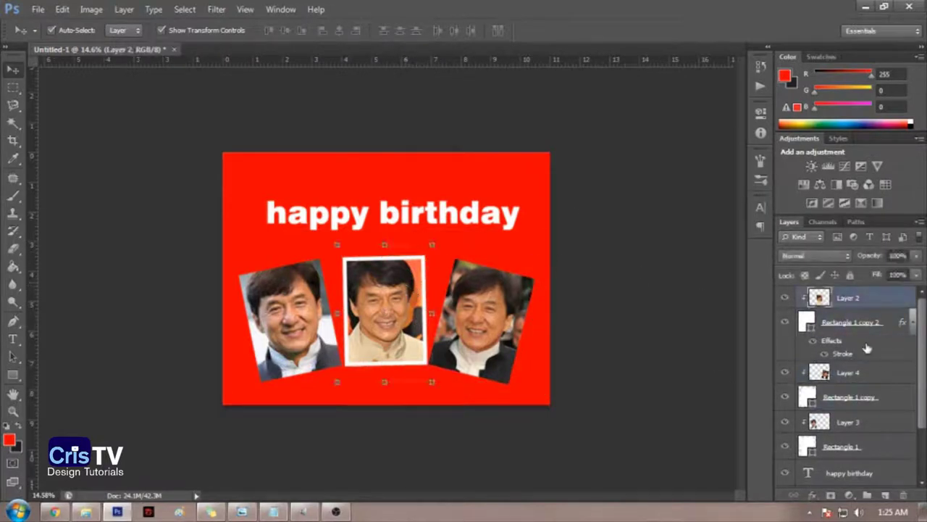
left_click(554, 174)
left_click_drag(467, 212, 456, 181)
left_click_drag(577, 290, 215, 314)
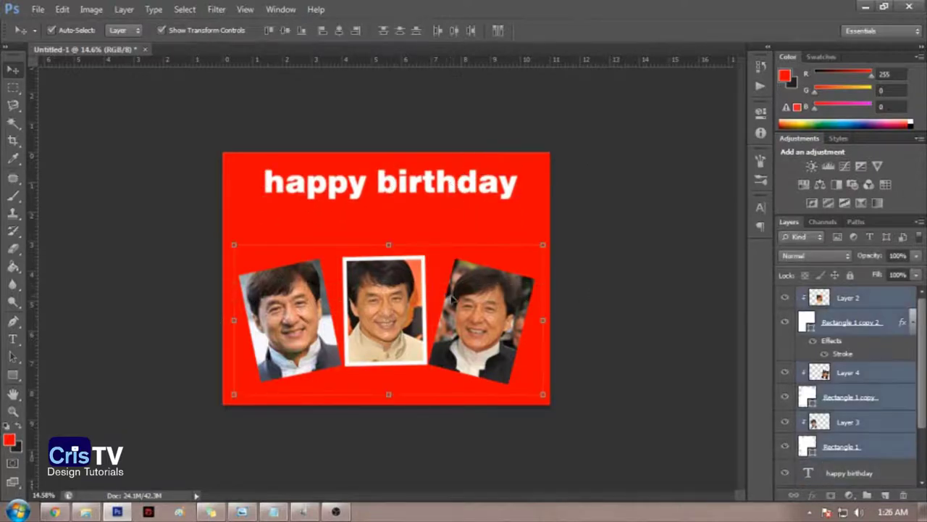
left_click_drag(454, 300, 463, 261)
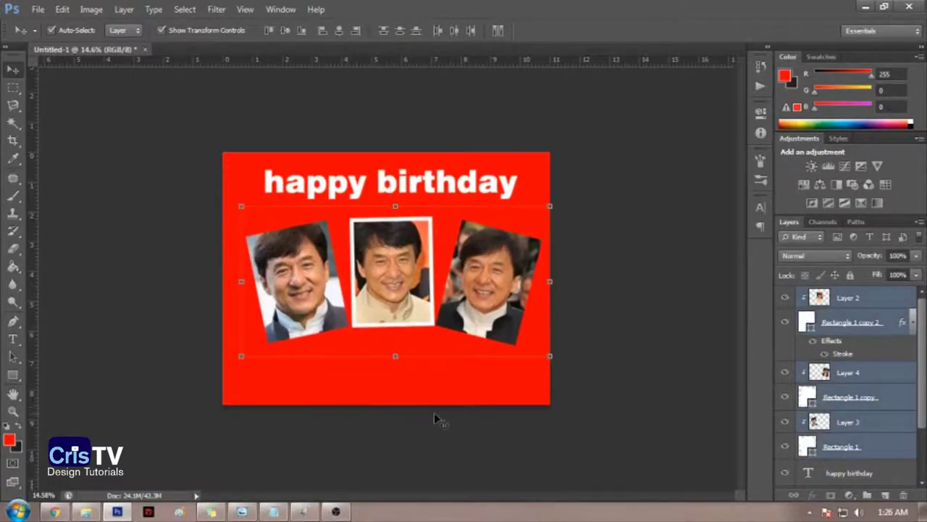
left_click(316, 376)
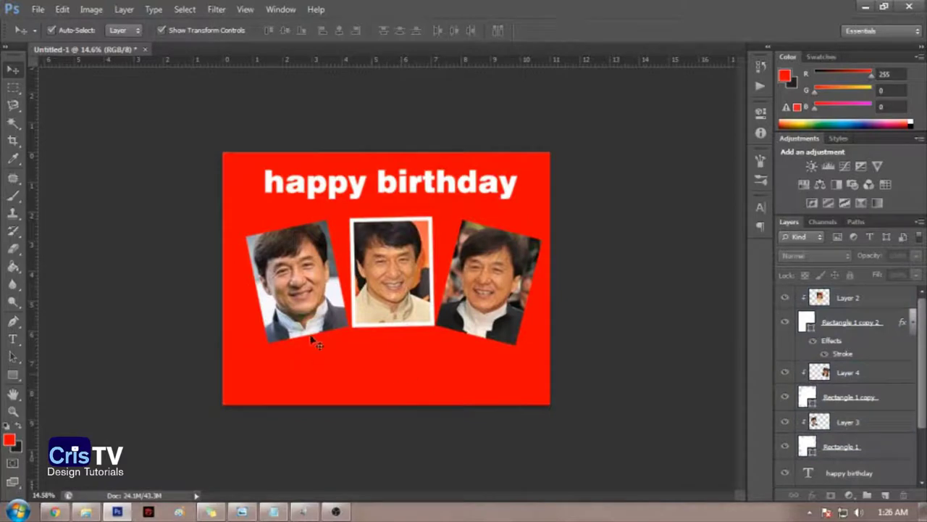
Step: Sketch a rectangle about 727 px wide below the first portrait and fill it with black 000000
key("u")
left_click_drag(280, 362, 353, 397)
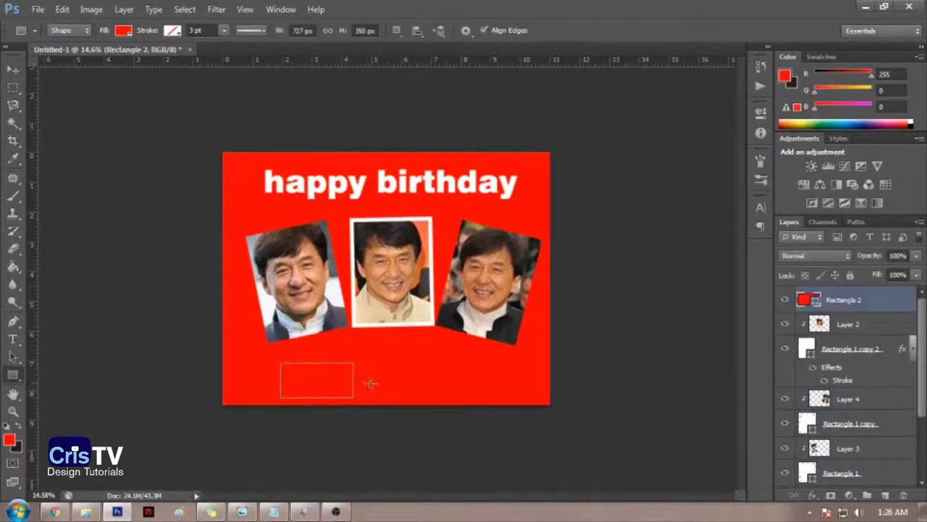
double_click(817, 304)
left_click_drag(635, 245, 362, 408)
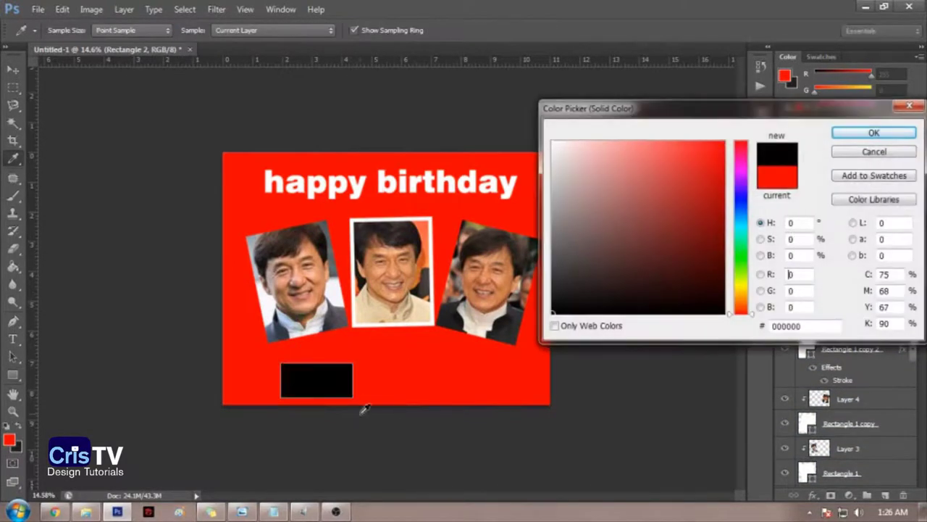
key("Return")
key("v")
Step: Try a second rectangle drawn into the black rectangle's shape layer and recolor that layer 4800ff
key("u")
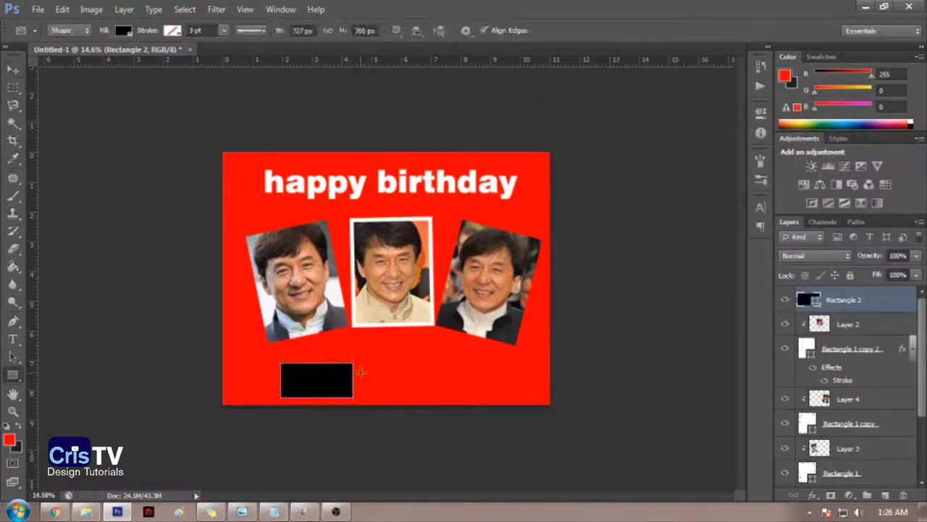
left_click_drag(378, 355, 418, 395)
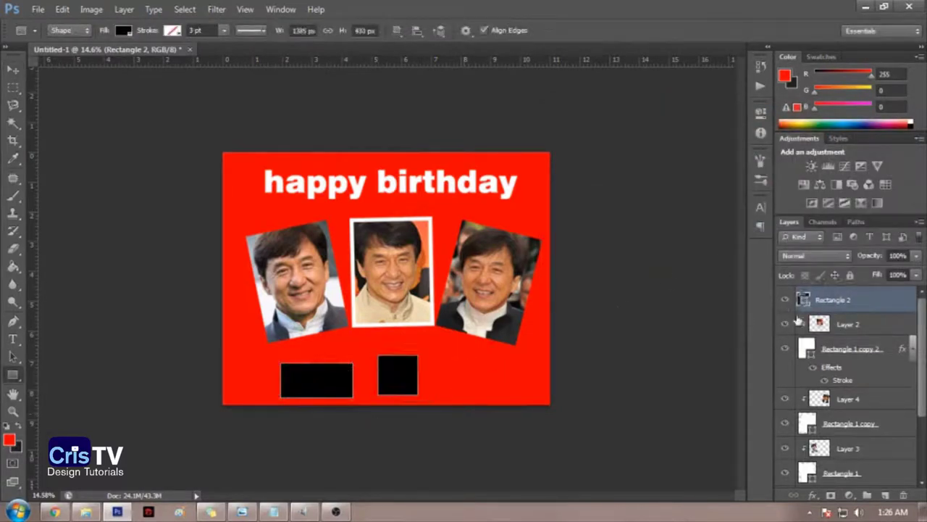
double_click(804, 299)
left_click_drag(662, 217, 723, 144)
left_click_drag(741, 206, 740, 191)
left_click(723, 142)
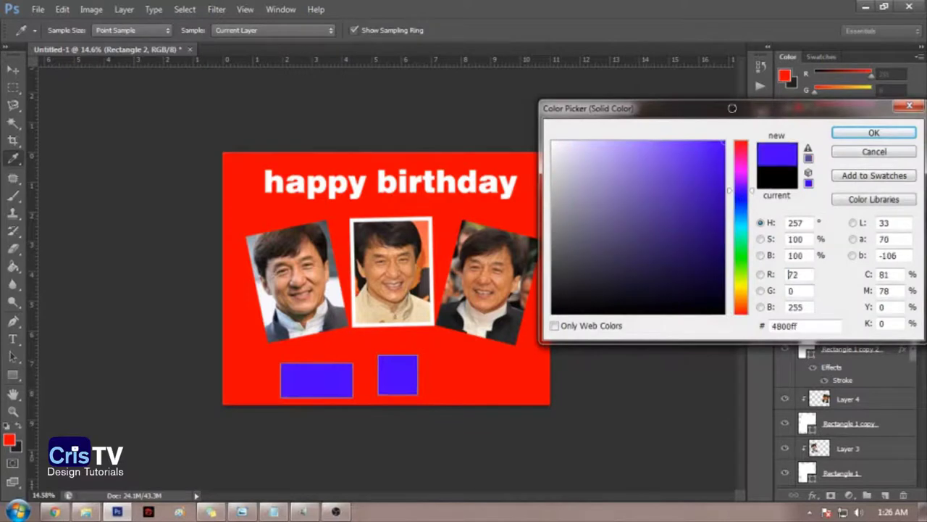
key("Return")
key("Return")
key("v")
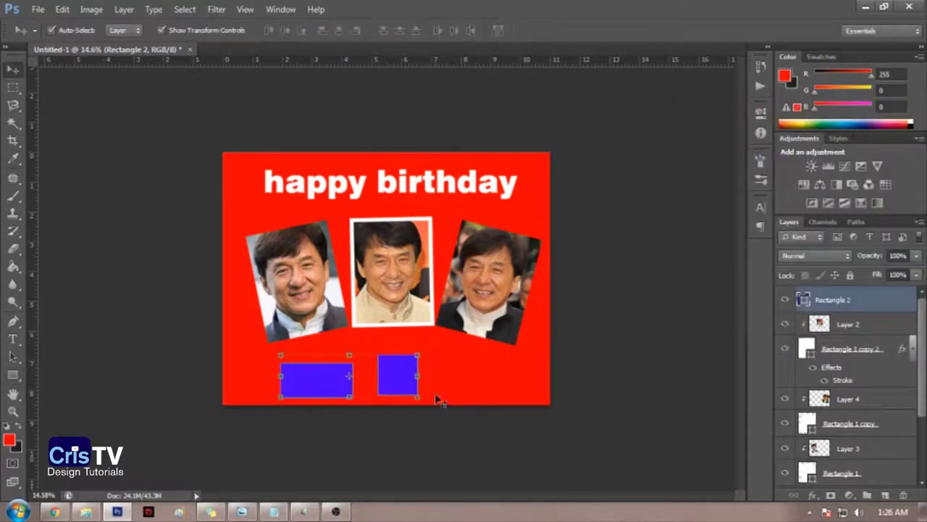
key("ctrl+alt+z")
key("ctrl+alt+z")
Step: Duplicate the black rectangle beside the original, narrow the copy to about 431 px, and fill it with blue 0054ff
left_click(447, 374)
left_click_drag(336, 381, 426, 373)
key("ctrl+t")
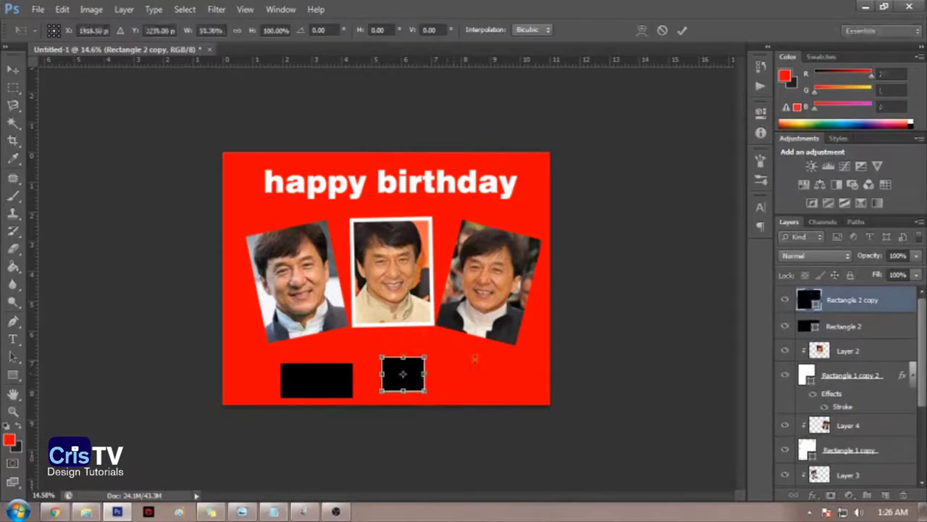
key("Return")
double_click(809, 299)
left_click(723, 142)
left_click(742, 208)
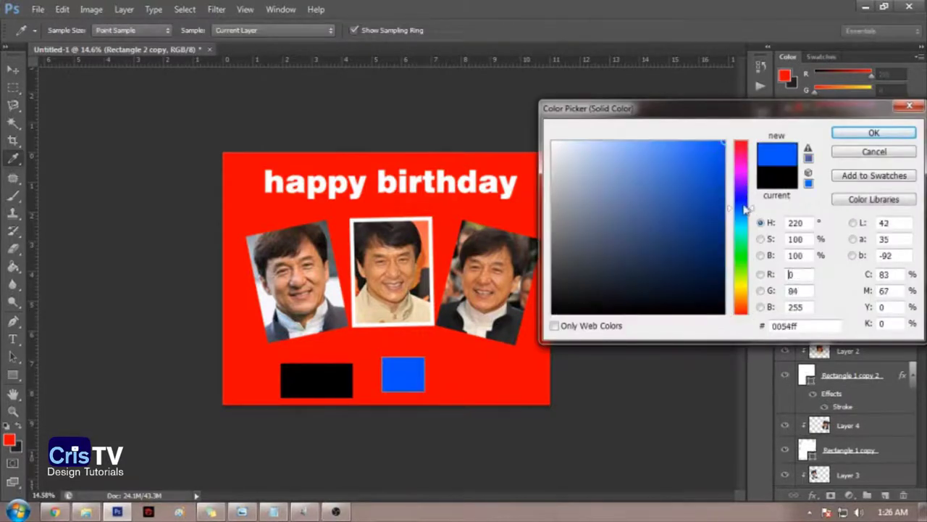
key("Return")
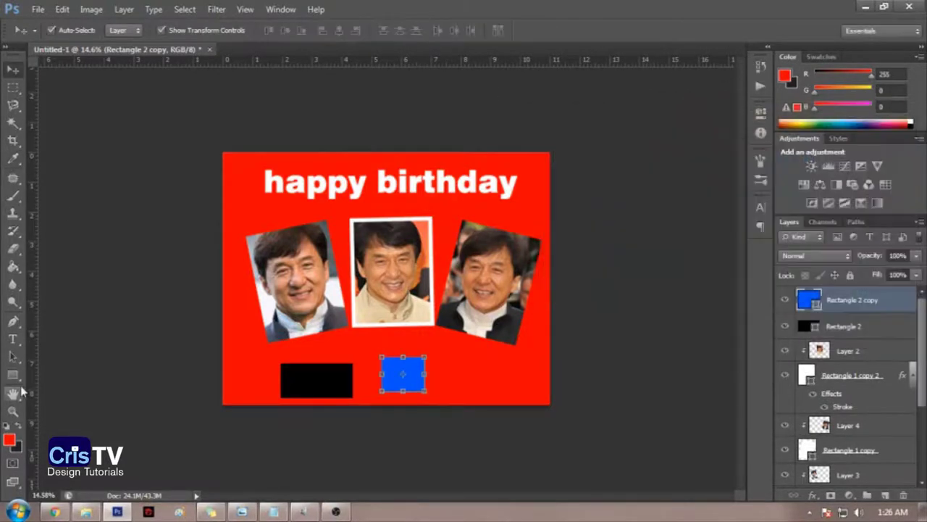
Step: Try drawing a circle with the Ellipse Tool beside the blue rectangle while its layer is still selected
left_click(12, 377)
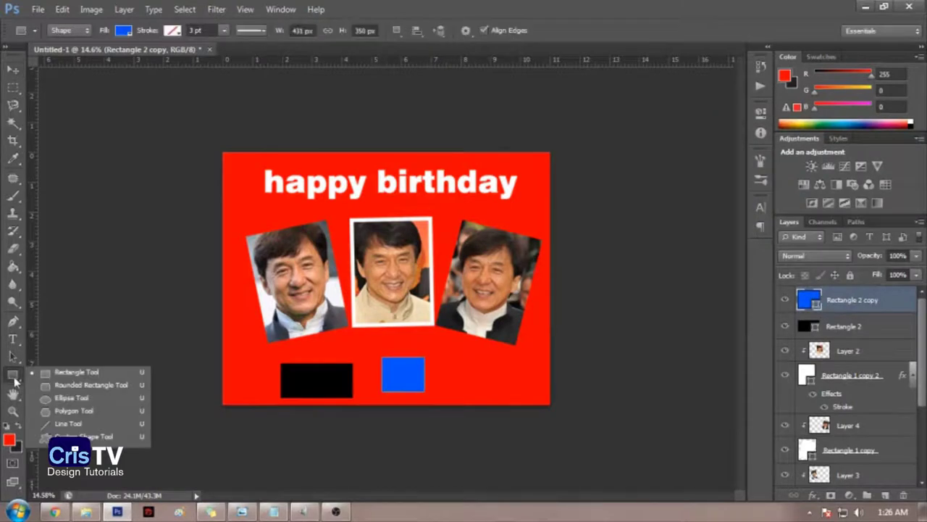
left_click(71, 399)
left_click_drag(452, 350, 493, 391)
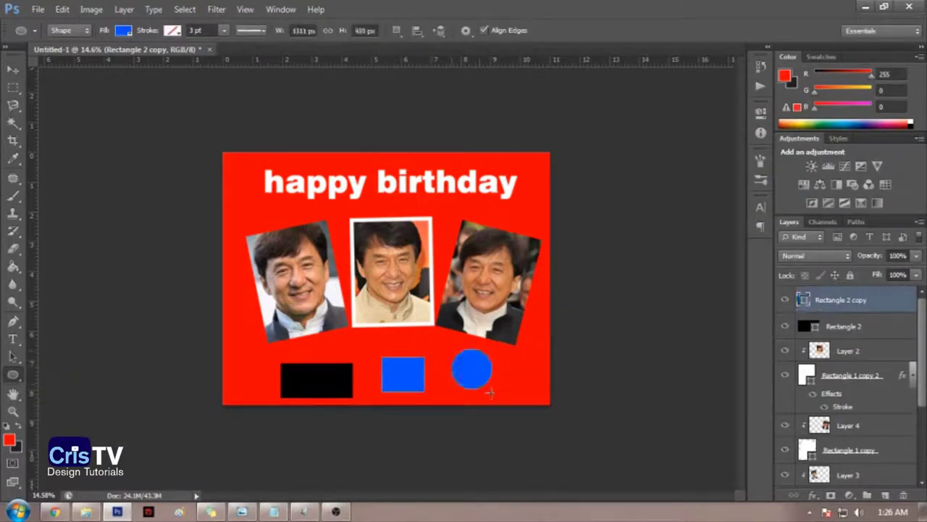
key("ctrl+z")
key("v")
left_click(496, 384)
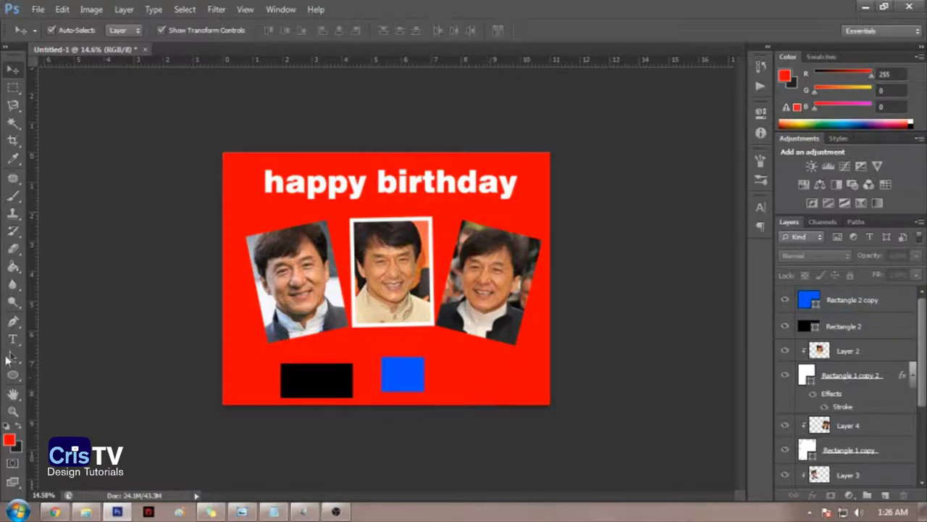
Step: Draw a circle about 474 px across beside the blue rectangle on its own layer and fill it with yellow
left_click(13, 375)
left_click_drag(468, 369, 508, 399)
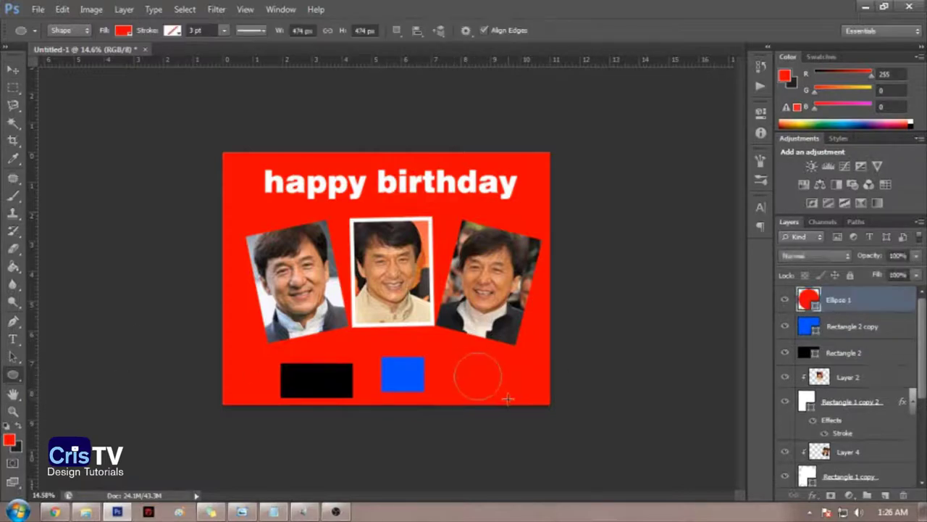
double_click(812, 303)
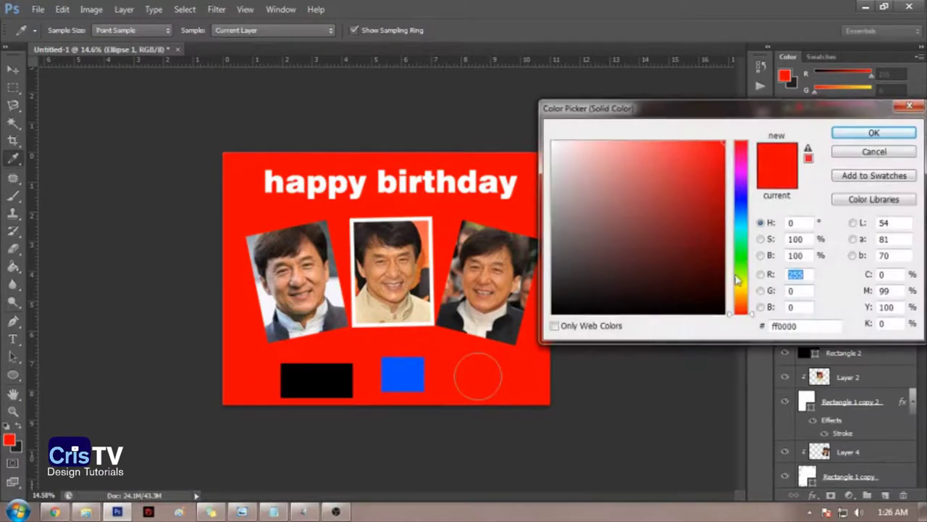
left_click(740, 282)
key("Return")
key("v")
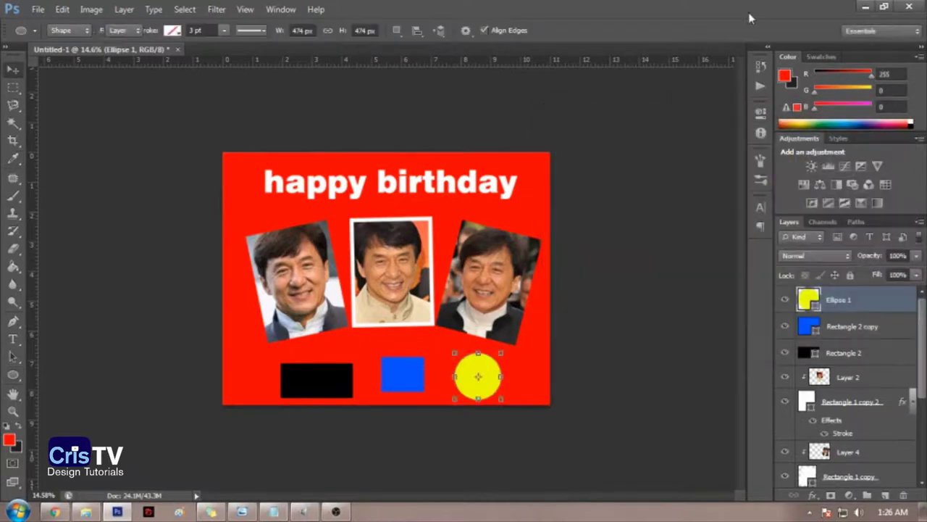
Step: Shift the blue rectangle and the yellow circle closer to the black rectangle, roughly level with it
left_click_drag(460, 367, 403, 390)
left_click(414, 384, "shift")
left_click(520, 378)
left_click_drag(602, 296, 154, 327)
left_click_drag(613, 241, 166, 327)
left_click(603, 252)
left_click(512, 261)
left_click_drag(610, 161, 293, 208)
Step: Retype the heading in capitals as HAPPY BIRTHDAY and move it slightly higher on the page
double_click(449, 183)
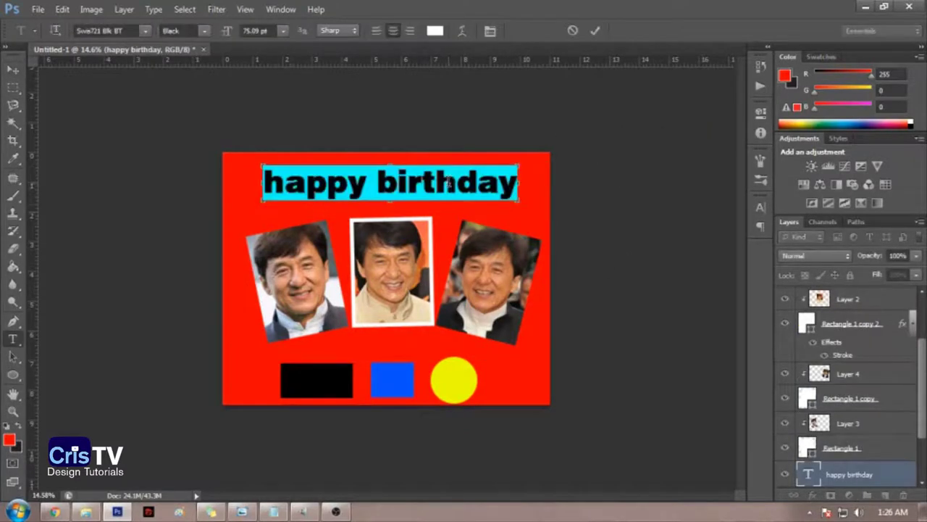
type("HAP")
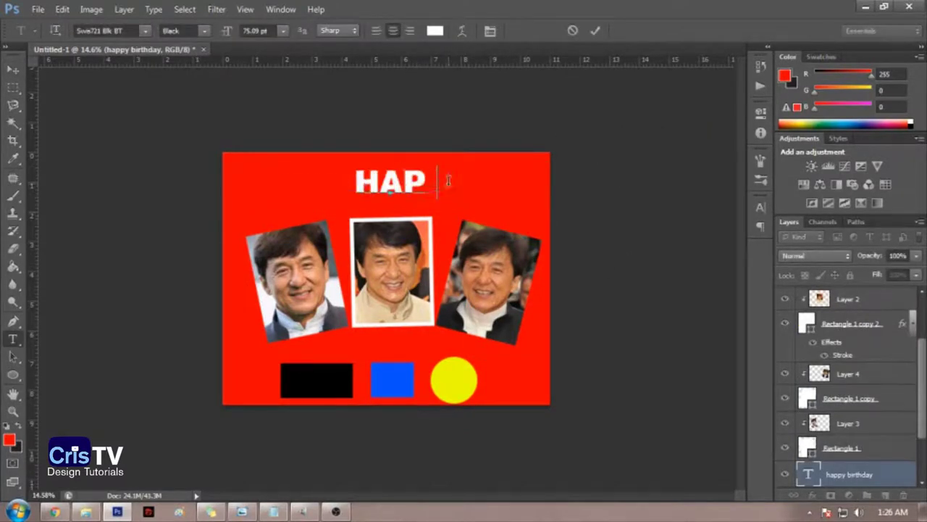
type("PY BIRTHDAY")
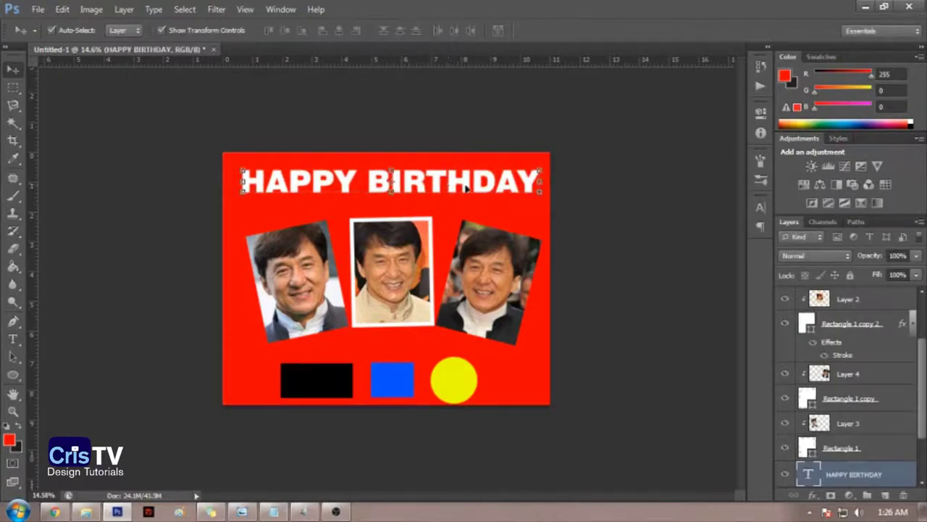
left_click_drag(466, 187, 465, 173)
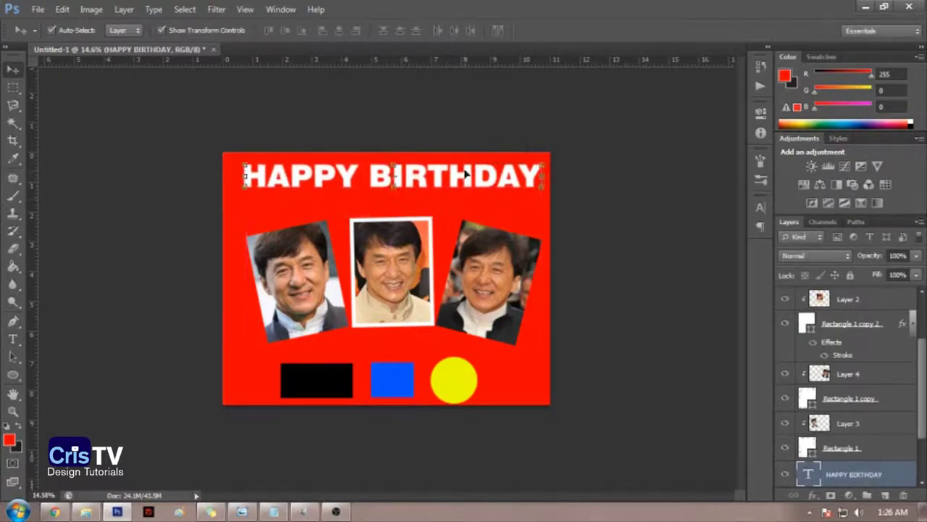
Step: Add the text JACKIE CHAN, enlarge it to about 208%, and place it centered between the heading and the portraits
key("t")
left_click(394, 205)
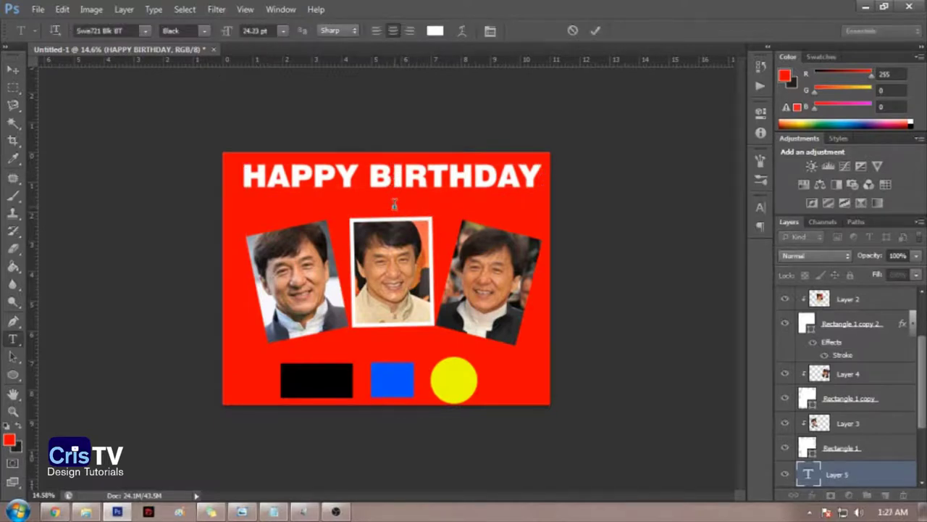
type("JACKIE CHAN")
key("ctrl+Return")
key("v")
mouse_move(432, 201)
left_mouse_down()
mouse_move(469, 189)
mouse_move(435, 202)
left_mouse_up()
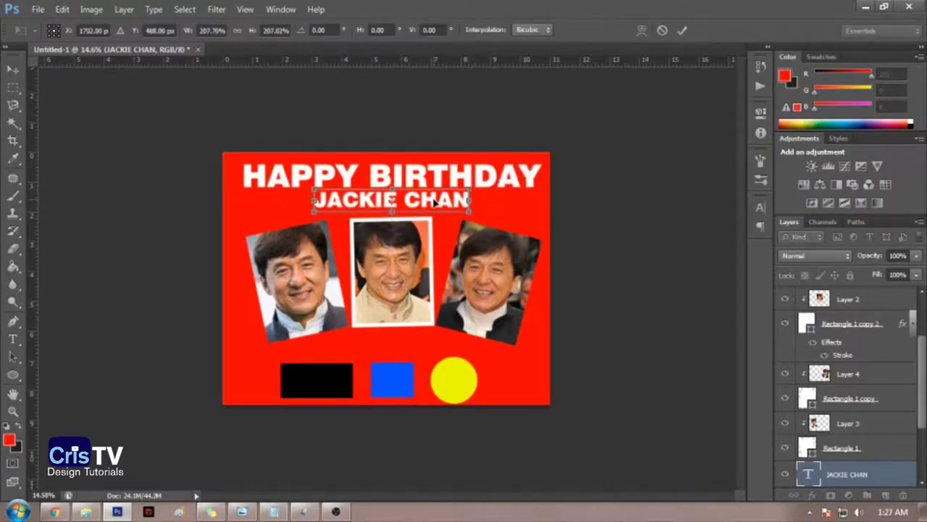
key("Return")
left_click(472, 142)
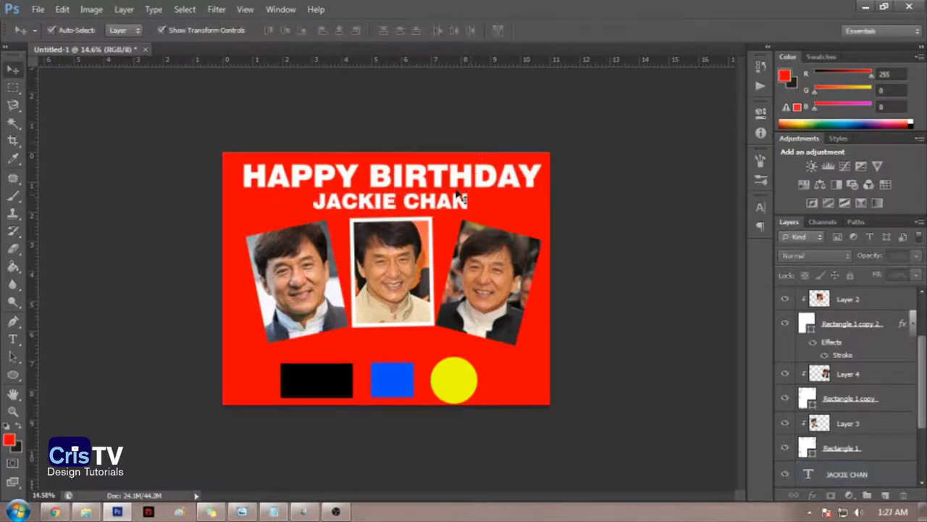
left_click(457, 192)
left_click(596, 198)
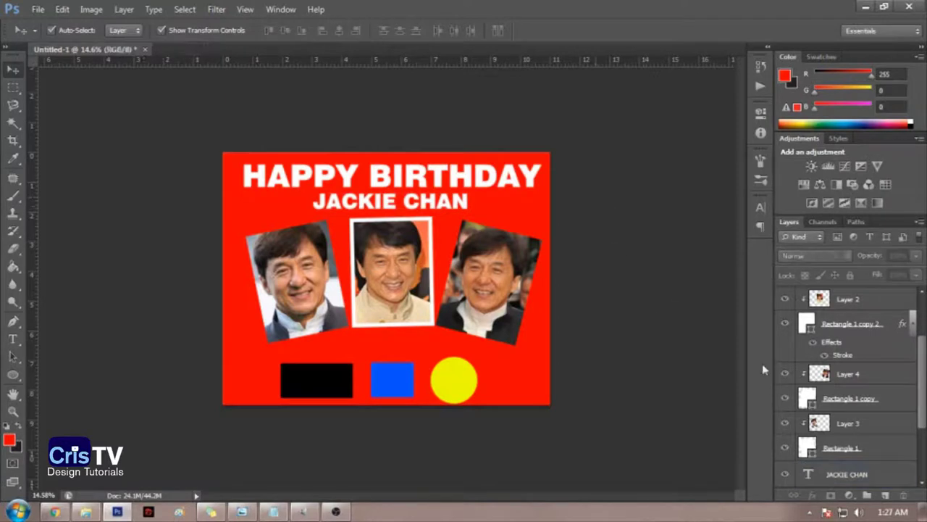
Step: Examine the JACKIE CHAN and HAPPY BIRTHDAY text layers and the page objects they correspond to
left_click(849, 478)
scroll(851, 434, "down", 1)
left_click(868, 448)
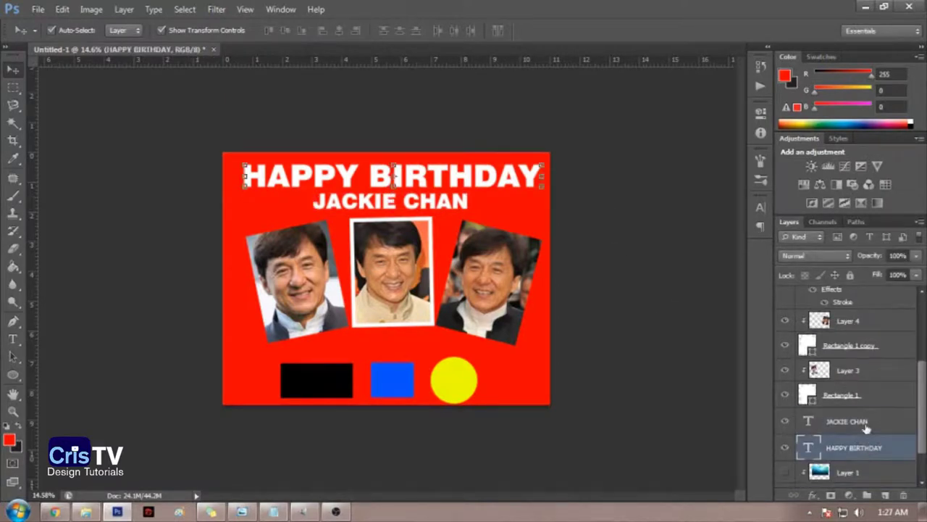
scroll(542, 268, "down", 1)
left_click(569, 189)
left_click_drag(509, 116, 427, 213)
left_click_drag(179, 137, 555, 159)
left_click_drag(588, 132, 428, 213)
Step: Create a layer group above the two text layers and put both JACKIE CHAN and HAPPY BIRTHDAY inside it
left_click(875, 447)
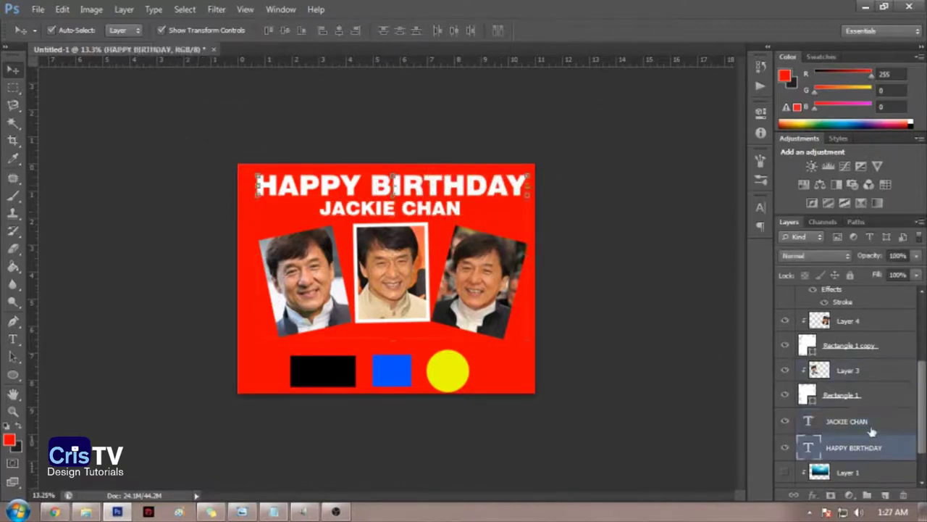
left_click(870, 427)
left_click(871, 442)
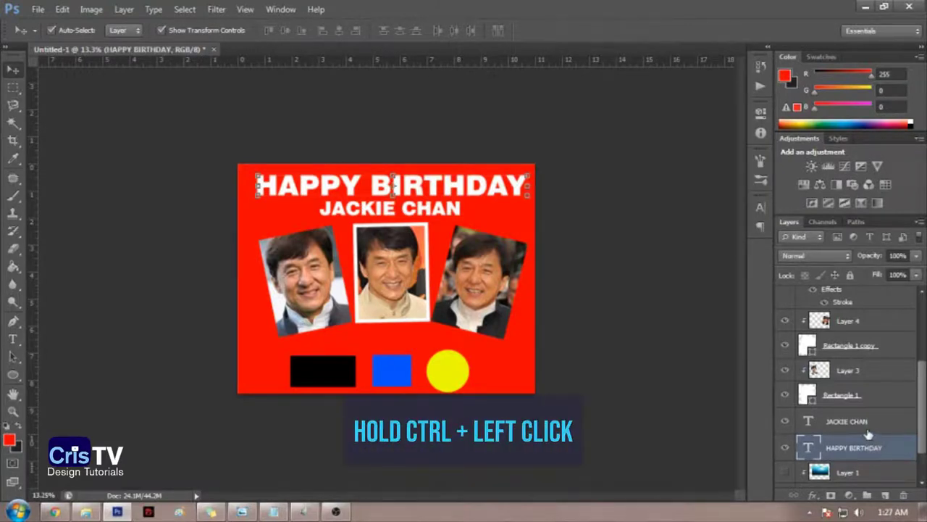
left_click(868, 429, "ctrl")
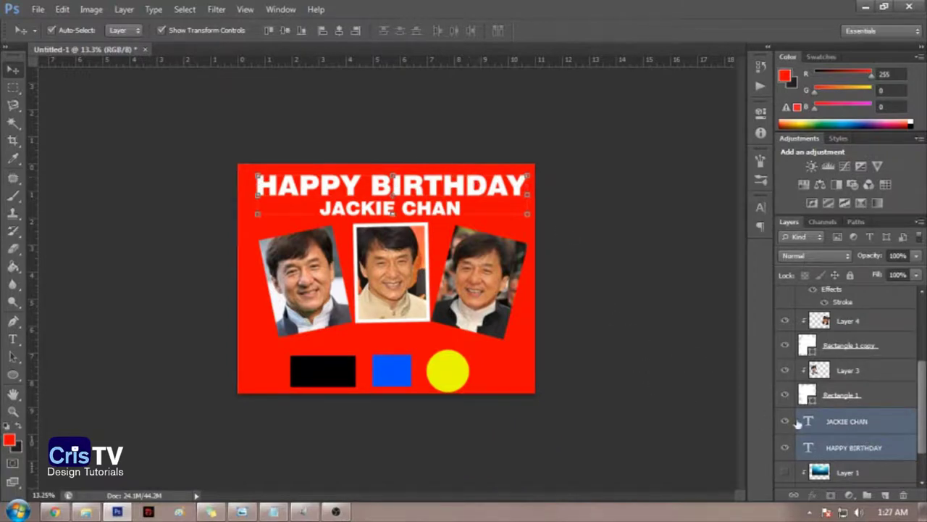
left_click(867, 496)
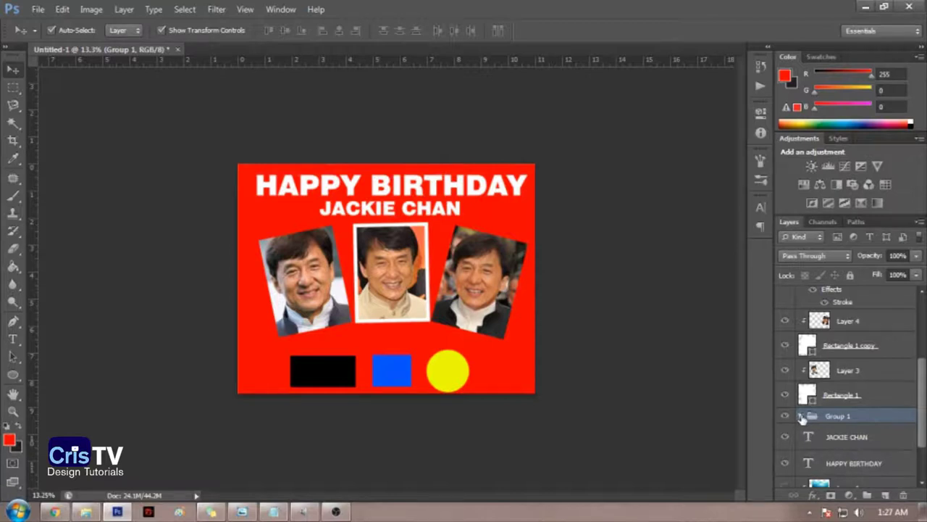
left_click(848, 437)
left_click(858, 461, "shift")
left_click_drag(858, 462, 851, 422)
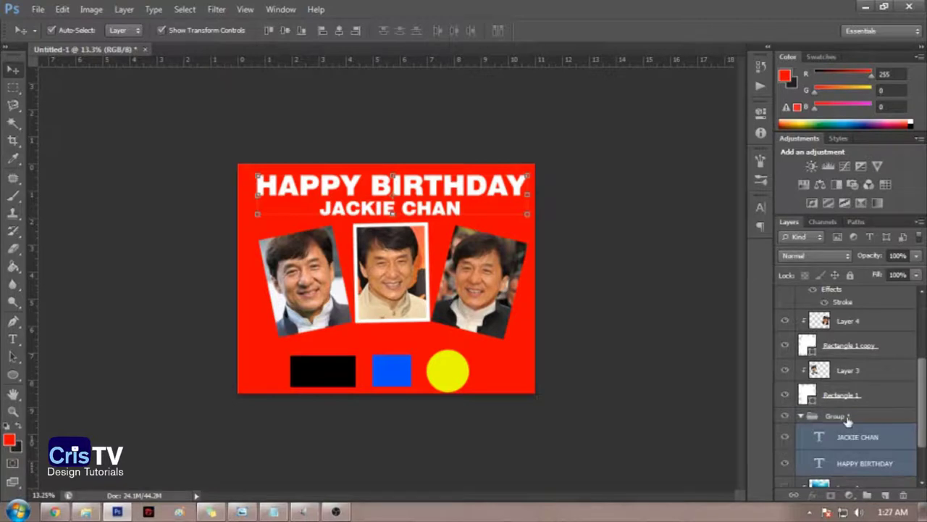
Step: Collapse the text group and check its contents by hiding and showing it twice, leaving it shown
left_click(801, 418)
left_click(785, 417)
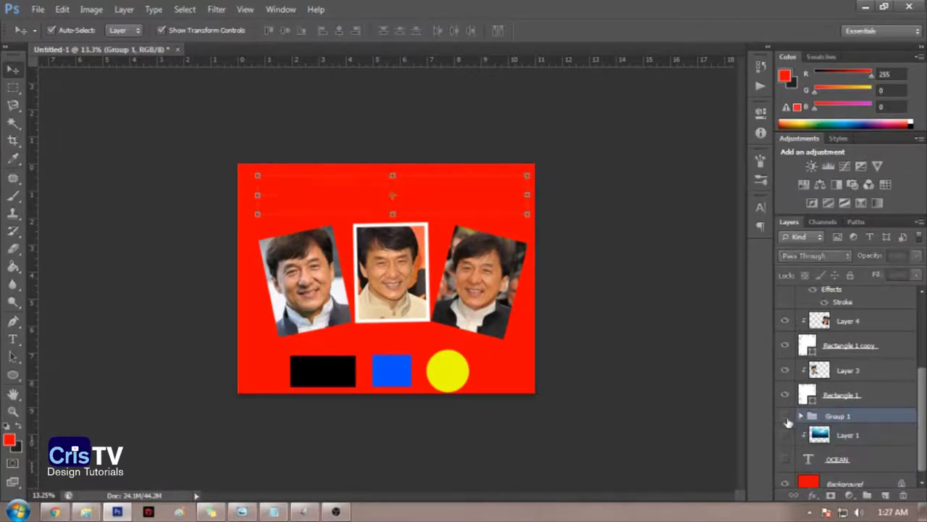
left_click(786, 418)
left_click(787, 419)
left_click(784, 416)
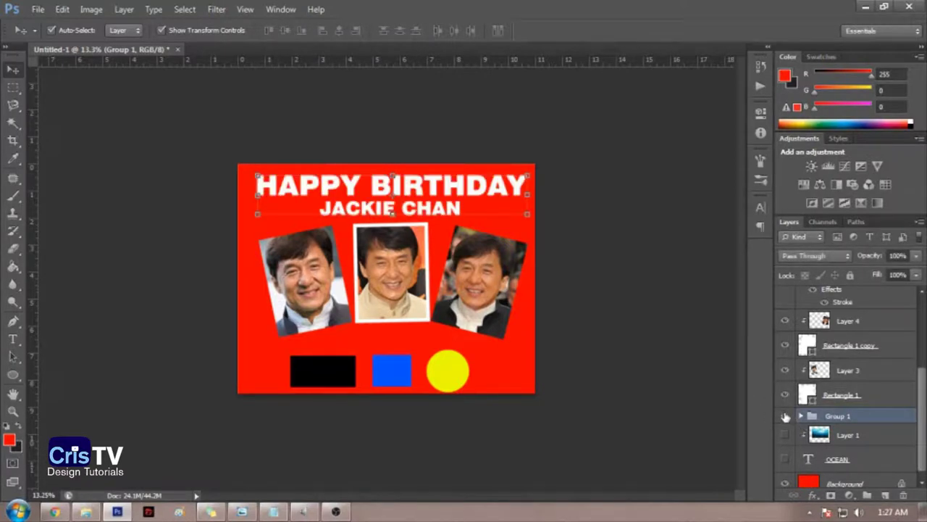
Step: Check the text group by hiding and showing it once, expanding it, and selecting its JACKIE CHAN and HAPPY BIRTHDAY layers
left_click(788, 417)
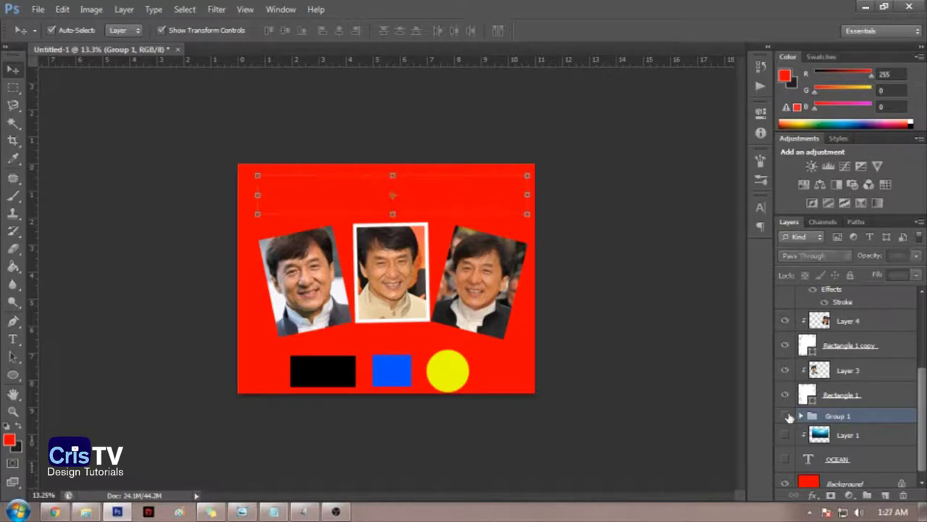
left_click(786, 416)
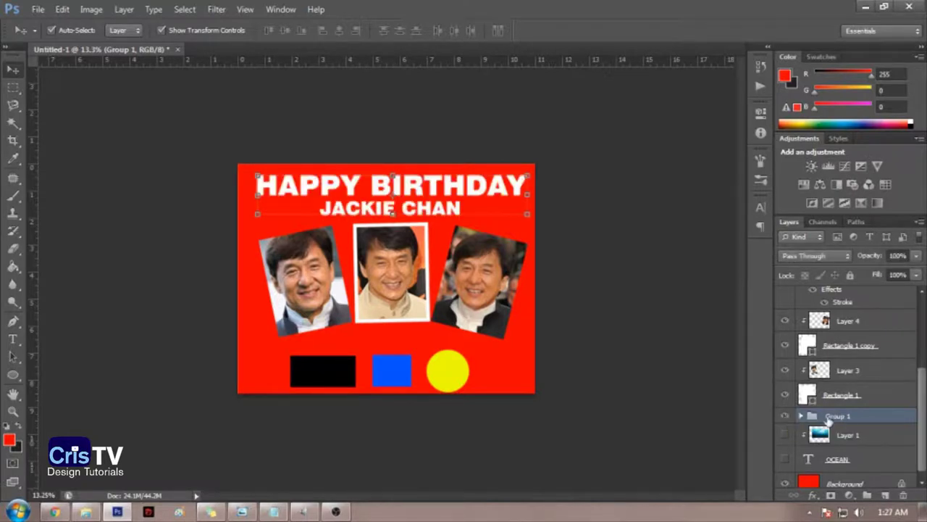
left_click(802, 416)
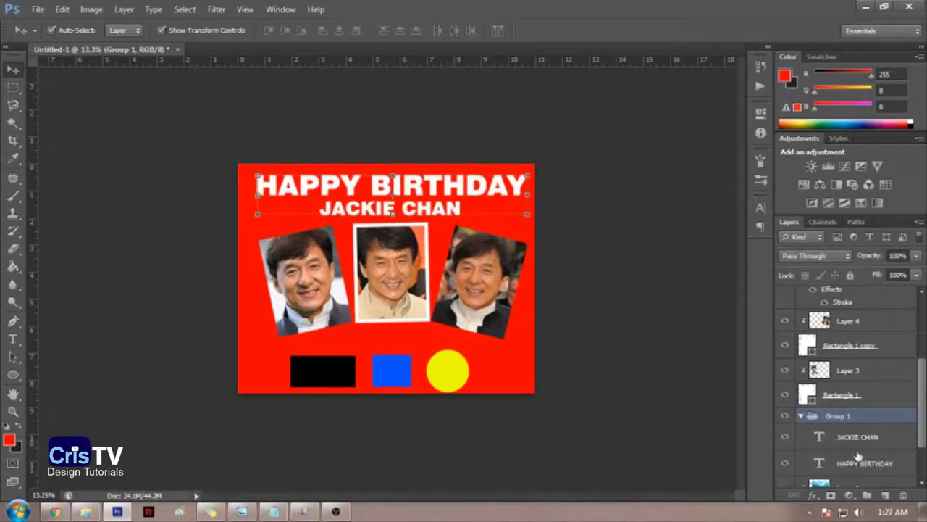
left_click(859, 459)
left_click(859, 438)
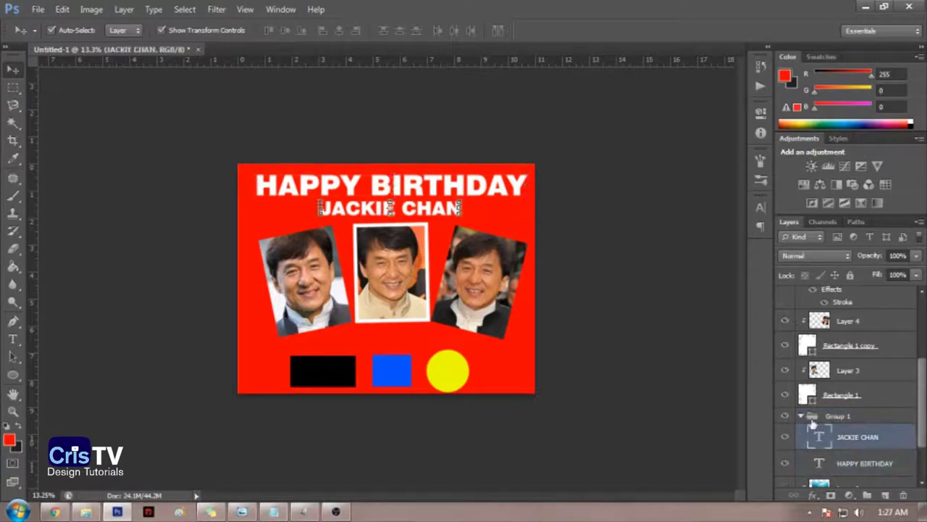
left_click(805, 418)
left_click(801, 417)
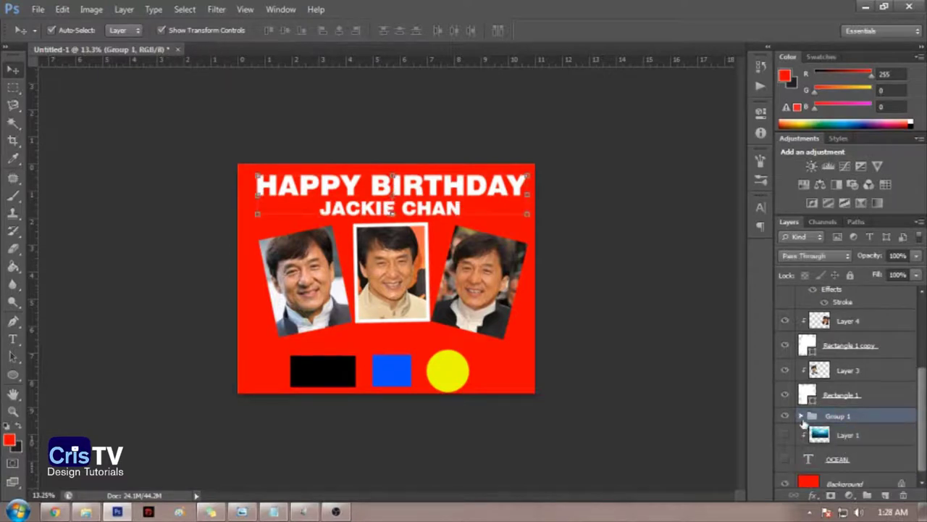
left_click(800, 417)
left_click(857, 439)
left_click(857, 460)
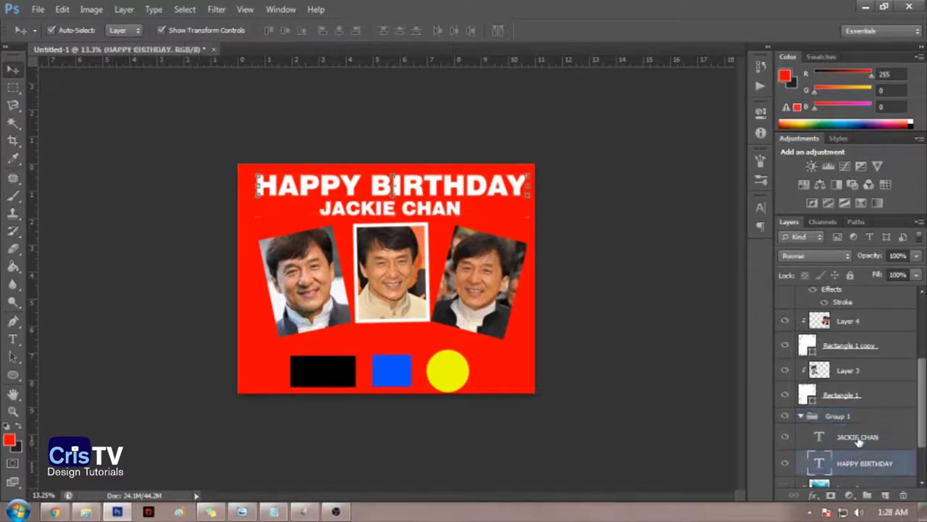
left_click(858, 440)
Step: Rename the group holding the two text layers as "text details" and collapse it
left_click(809, 416)
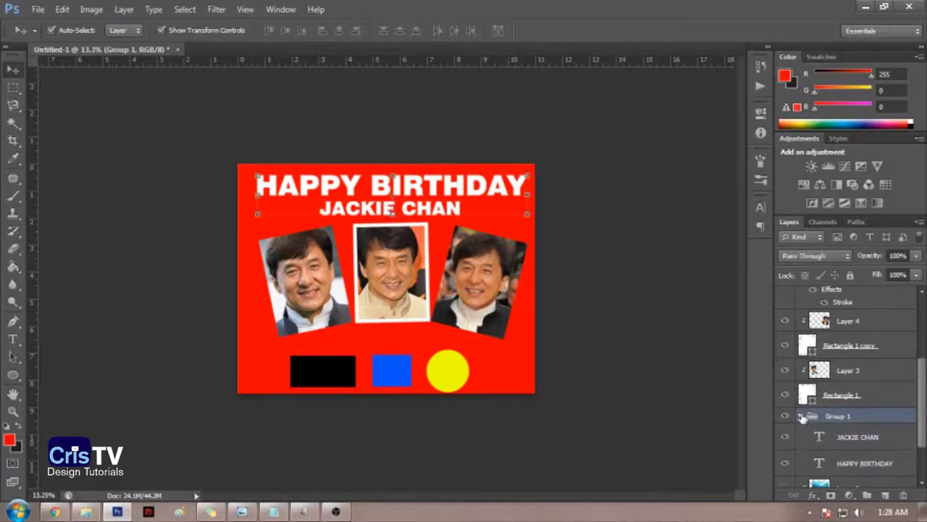
double_click(838, 416)
type("te")
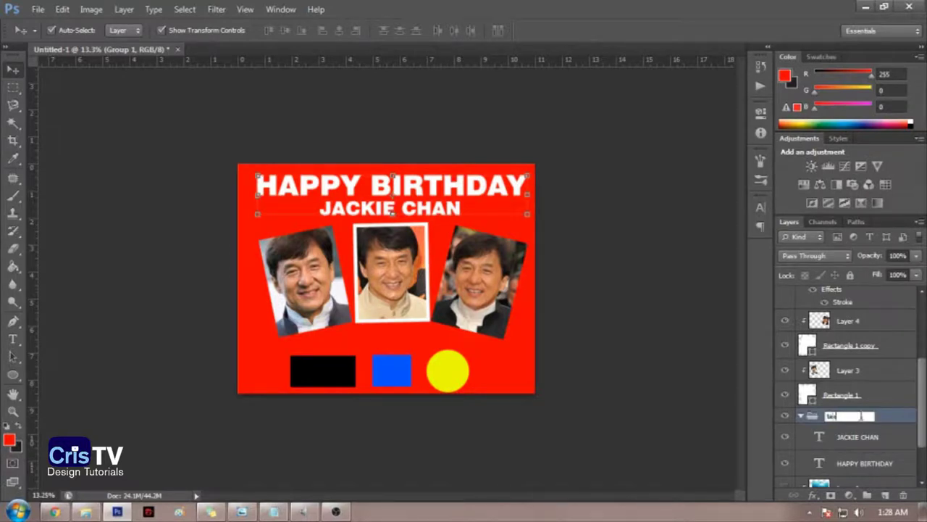
type("text details")
key("Return")
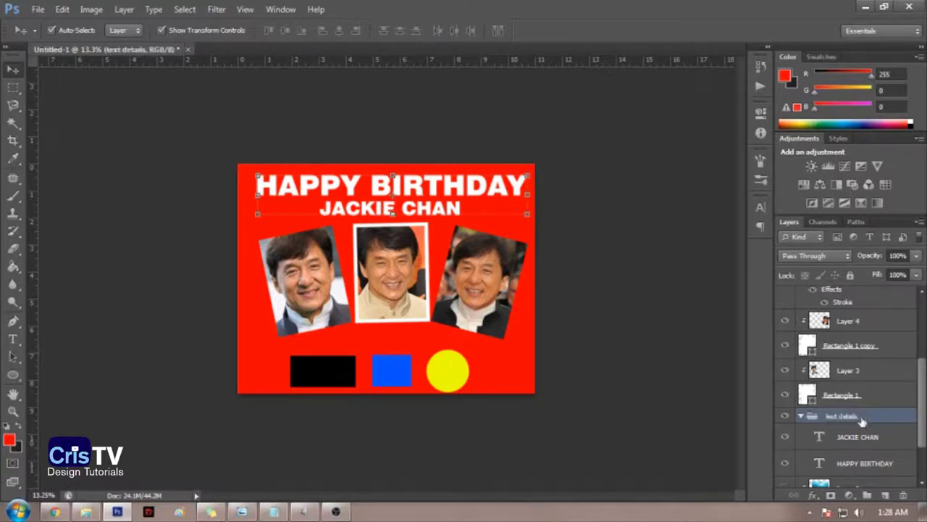
left_click(801, 417)
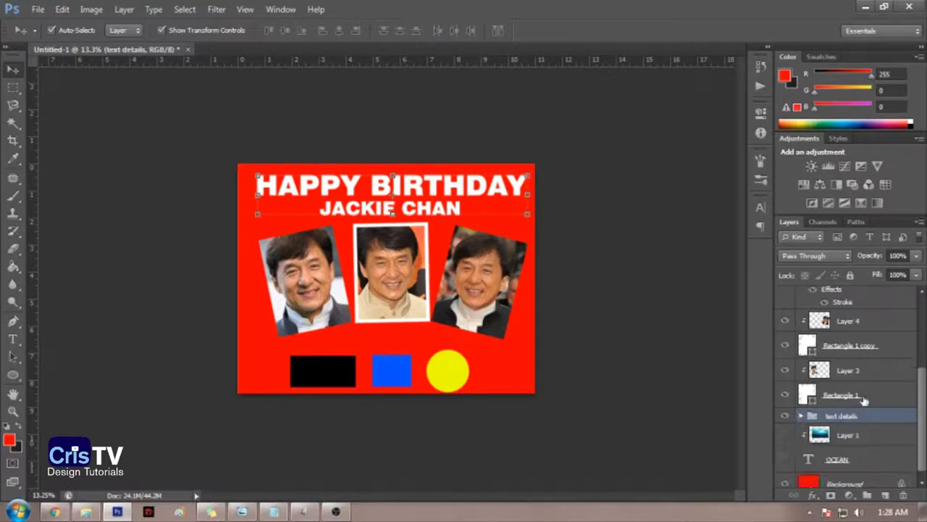
Step: Try moving the left portrait and the HAPPY BIRTHDAY text on the page, undoing each move
left_click_drag(304, 273, 323, 207)
key("ctrl+z")
left_click_drag(499, 186, 317, 217)
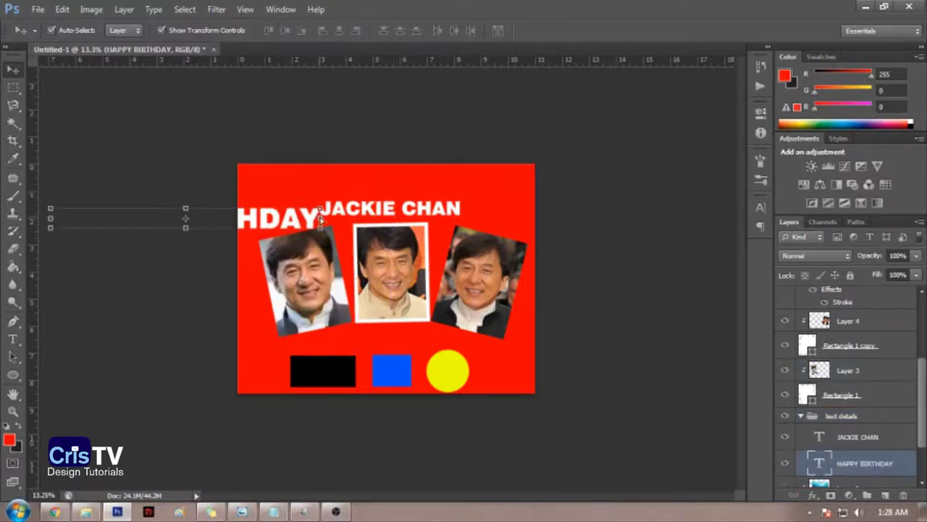
key("ctrl+z")
left_click(605, 200)
left_click(432, 212)
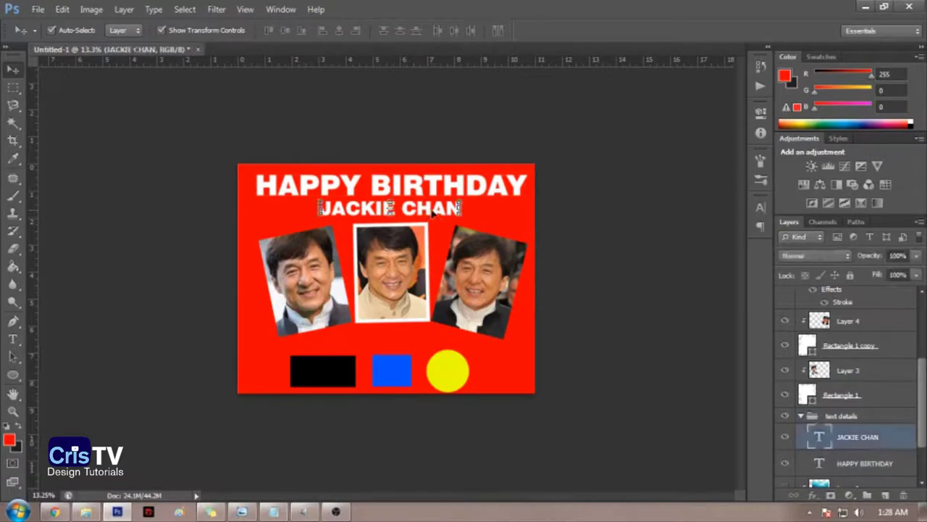
left_click(490, 145)
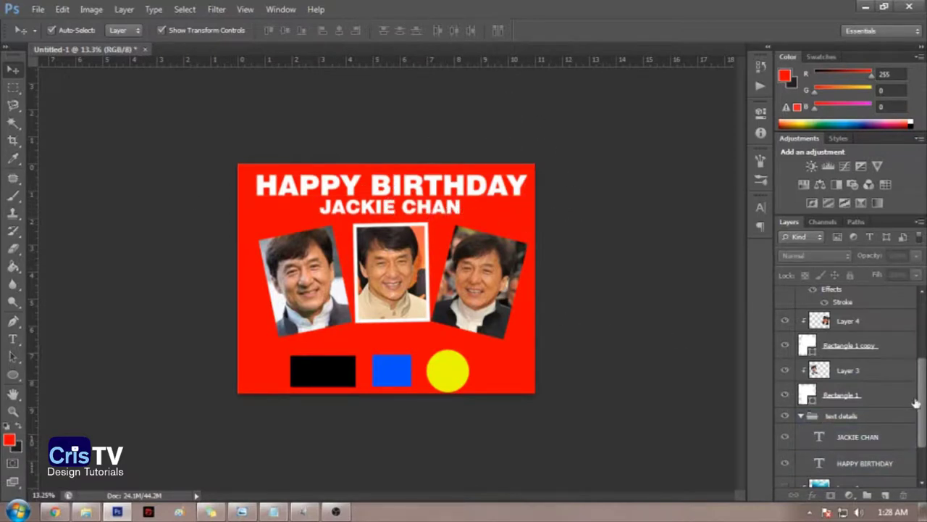
Step: Collapse the text details group, lock it completely, and deselect it
left_click(802, 415)
left_click(852, 418)
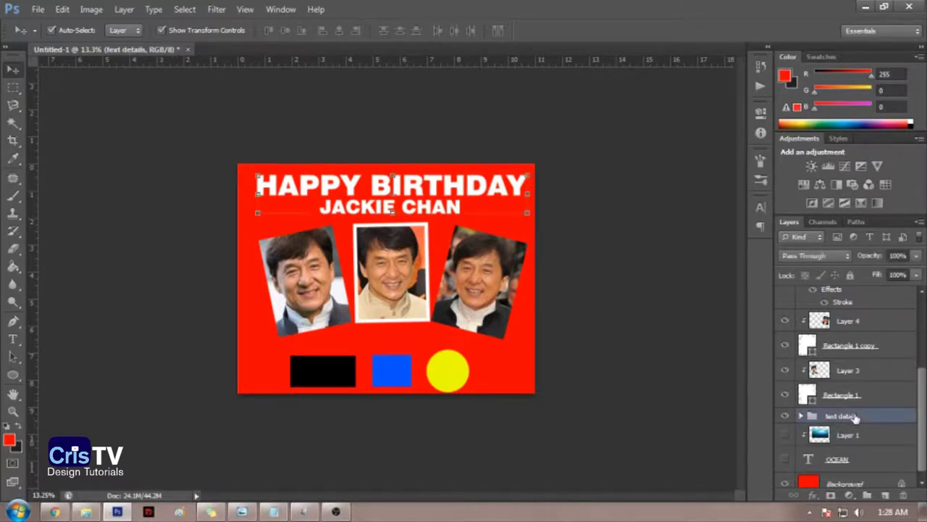
left_click(851, 275)
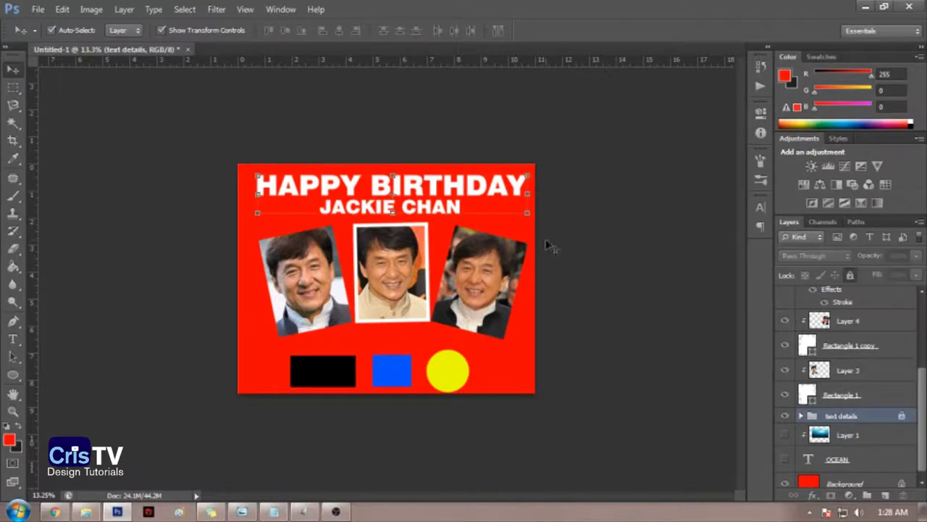
left_click(664, 352)
Step: Test the lock by trying to select and move the heading texts, undoing the stray move of the right portrait
left_click_drag(519, 244, 519, 175)
key("ctrl+z")
left_click_drag(334, 179, 397, 193)
left_click_drag(267, 165, 545, 186)
left_click_drag(210, 147, 610, 204)
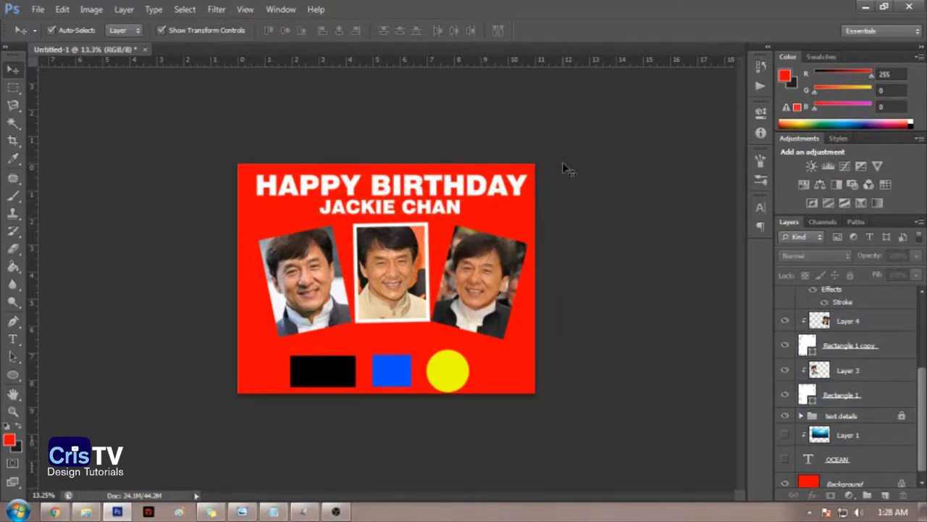
left_click_drag(481, 185, 507, 184)
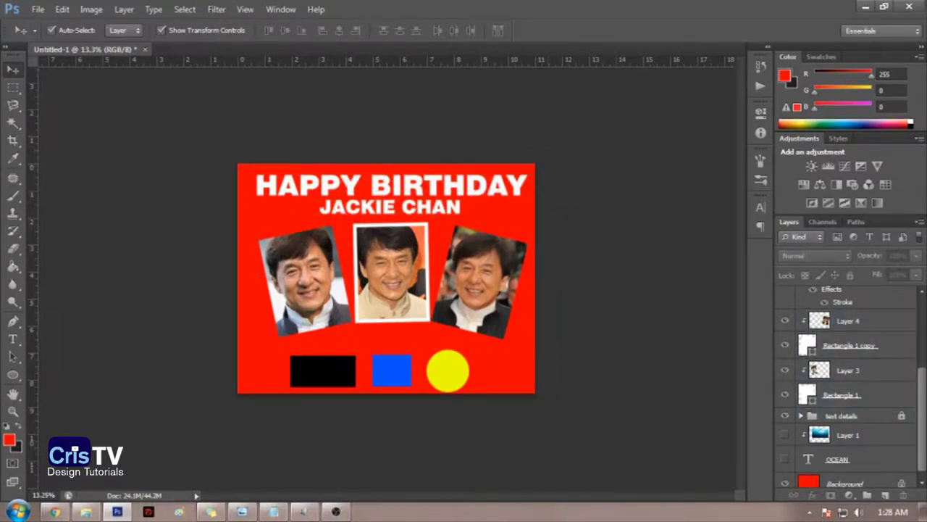
Step: Assign the yellow color label to the text details group and deselect it
left_click(851, 416)
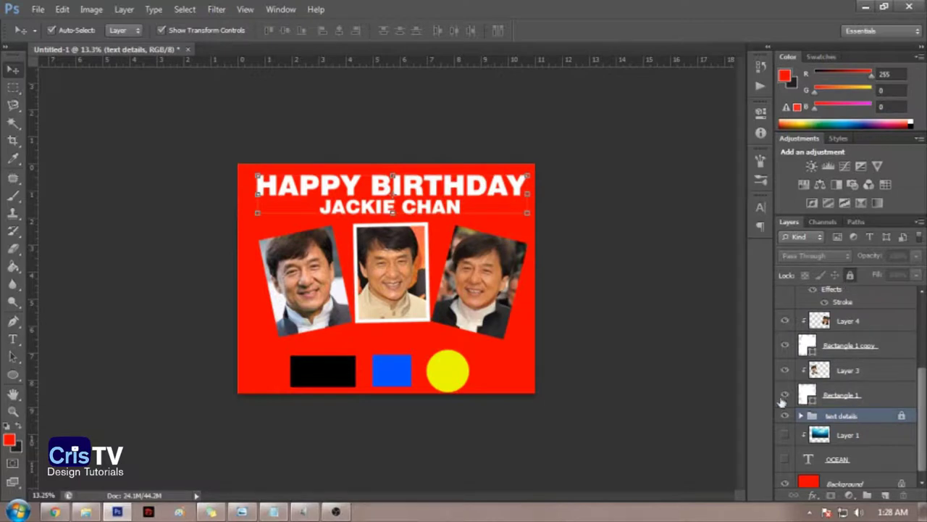
left_click(366, 133)
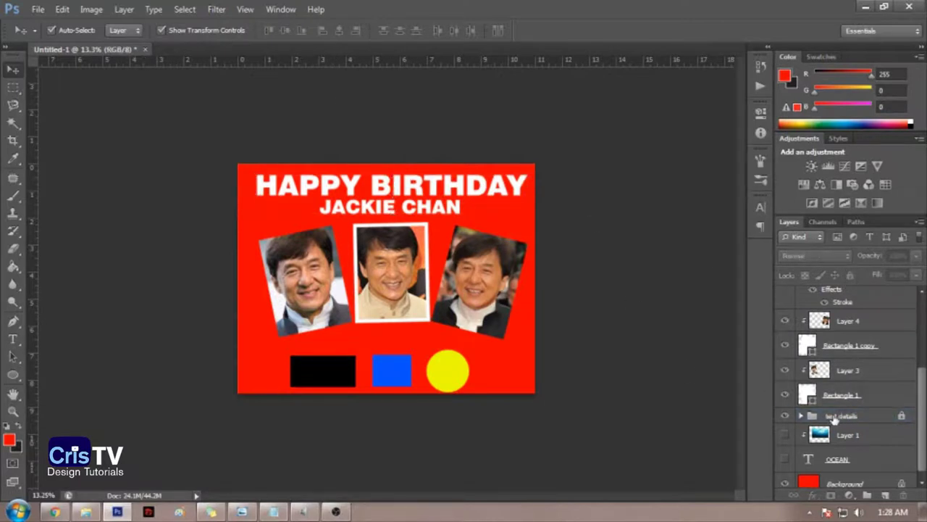
right_click(784, 415)
left_click(799, 418)
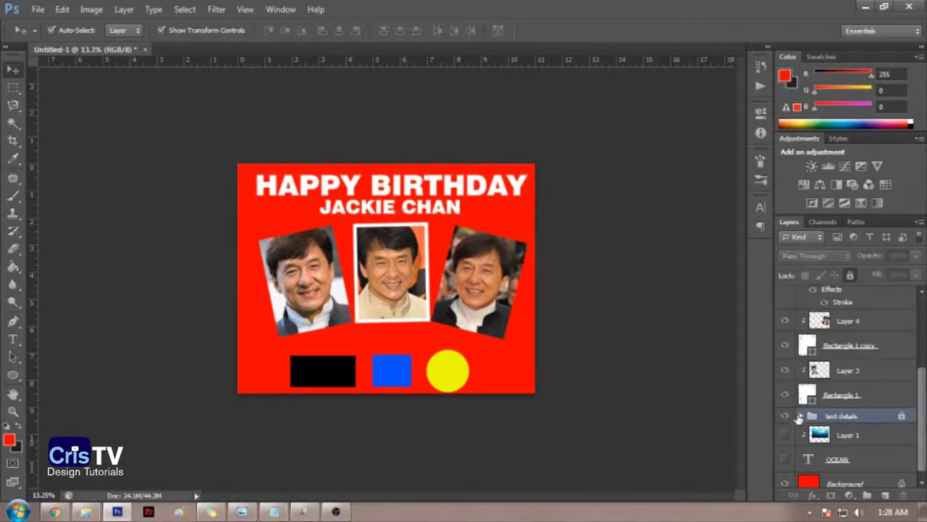
right_click(790, 416)
left_click(800, 340)
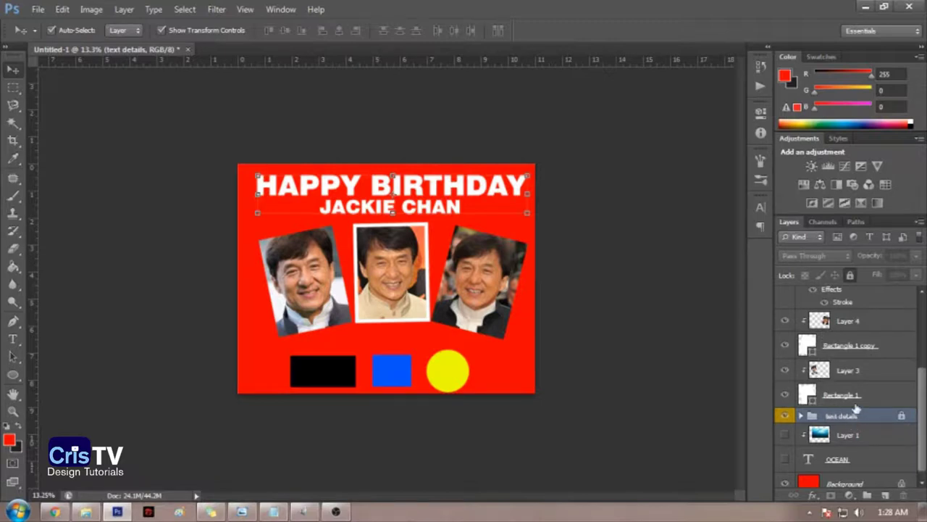
left_click(579, 236)
left_click(578, 236)
Step: Examine the whole layer stack from the three shape layers down to the background
scroll(563, 307, "down", 2)
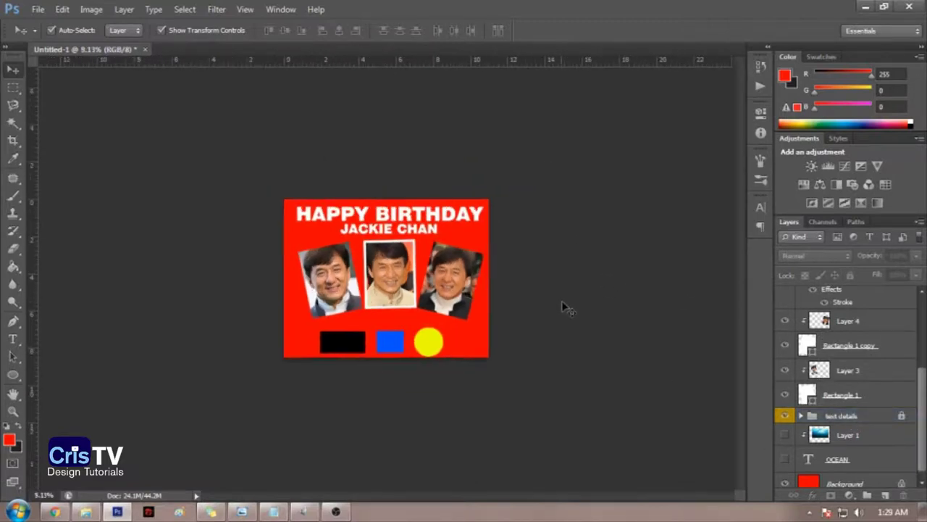
scroll(507, 275, "up", 3)
scroll(880, 398, "up", 3)
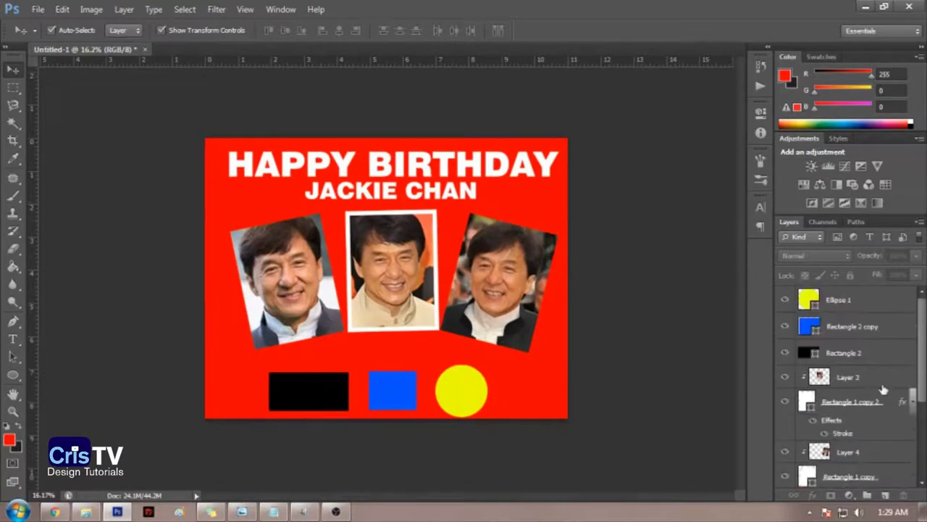
scroll(882, 387, "down", 2)
scroll(882, 388, "up", 2)
left_click(863, 355)
left_click(860, 328)
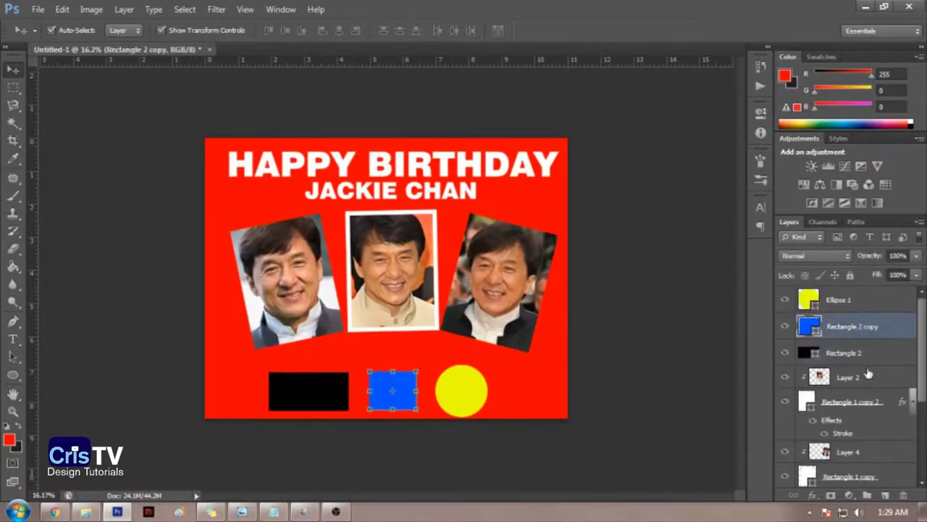
scroll(869, 391, "down", 5)
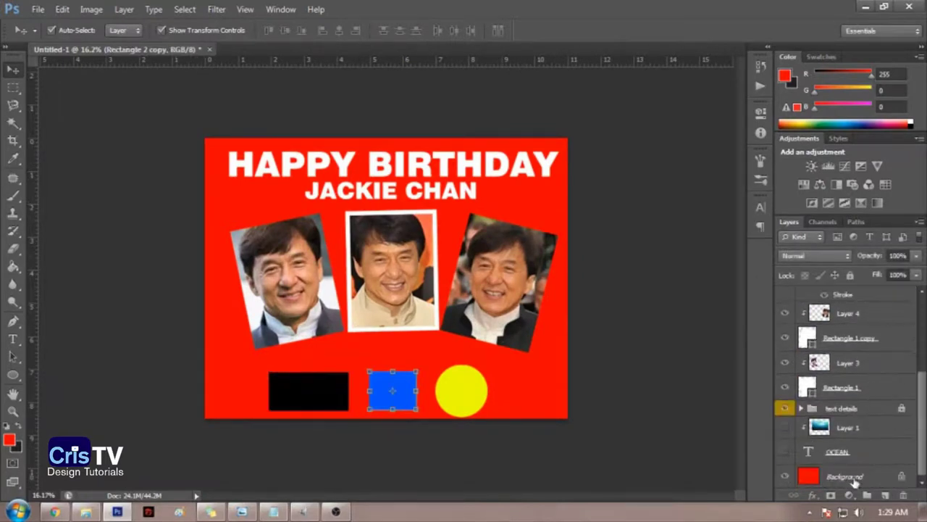
scroll(855, 475, "up", 5)
left_click(699, 243)
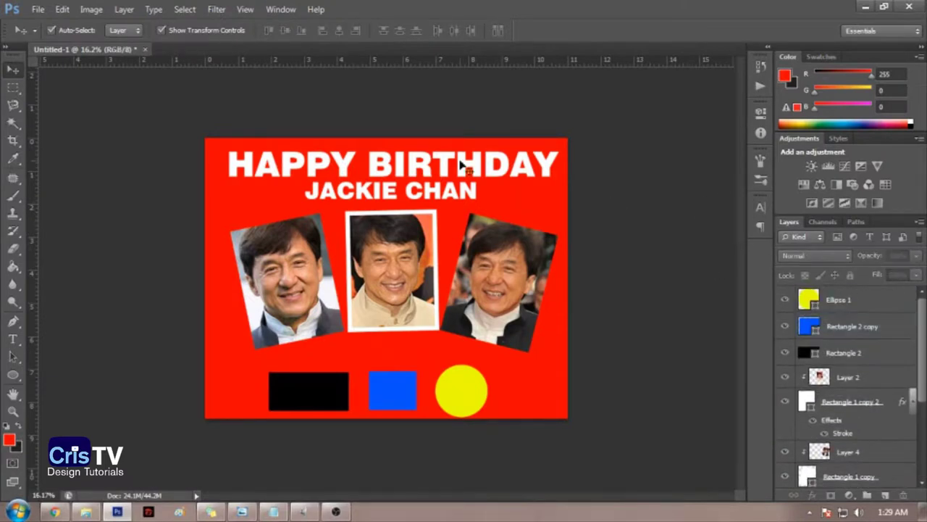
Step: Check which layers the portraits and the yellow circle belong to by selecting them on the page
left_click(313, 263)
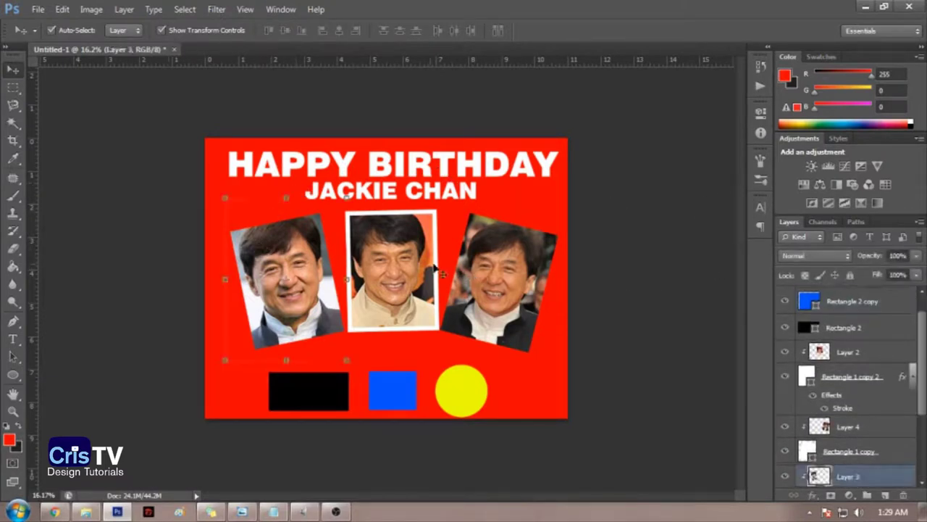
left_click(434, 271)
left_click(577, 382)
left_click(463, 388)
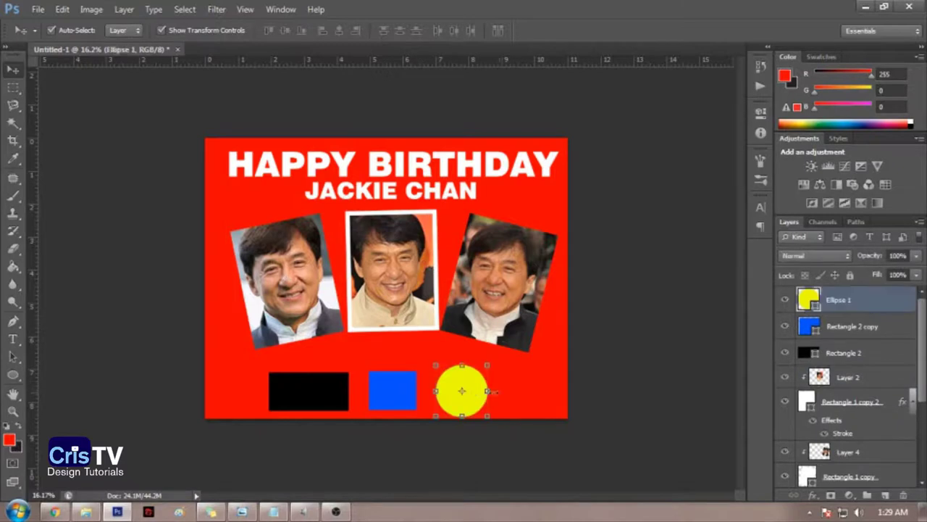
left_click(659, 365)
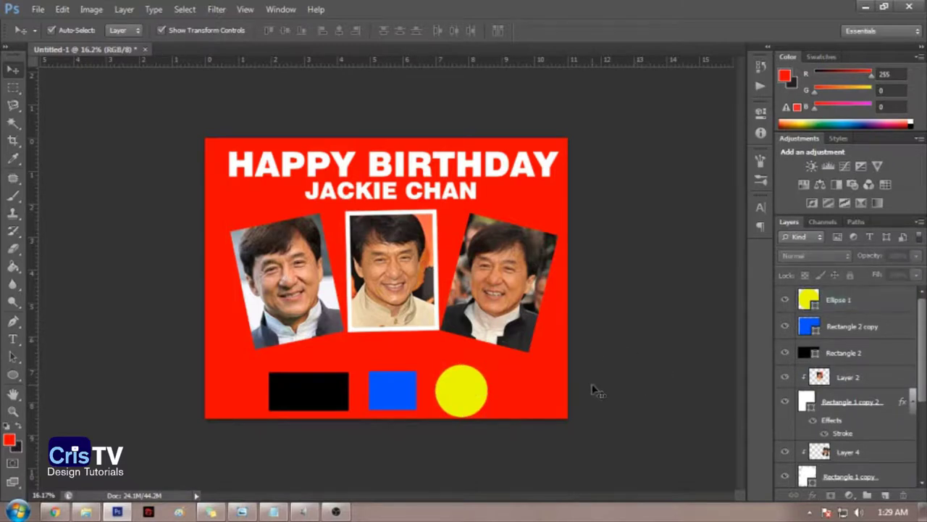
Step: Select the black rectangle, blue square and yellow circle together and put them in one layer group
left_click_drag(592, 384, 260, 409)
left_click(645, 349)
left_click_drag(221, 372, 563, 426)
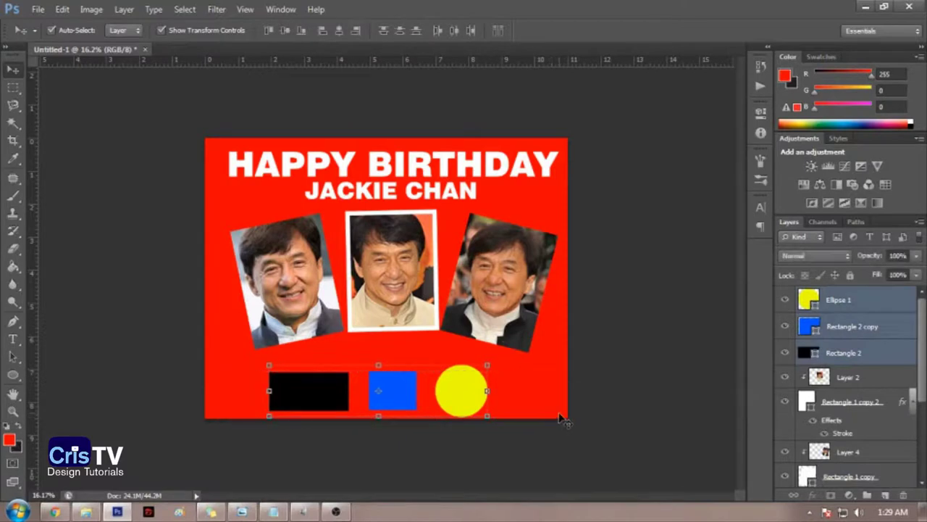
key("ctrl+g")
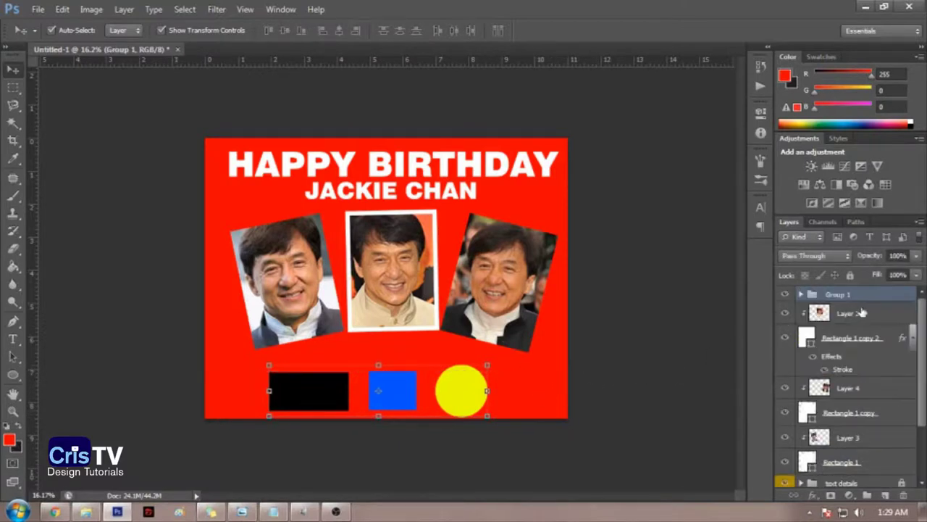
Step: Rename the new shape group as SHAPES and give it the red color label
double_click(848, 294)
type("Sh")
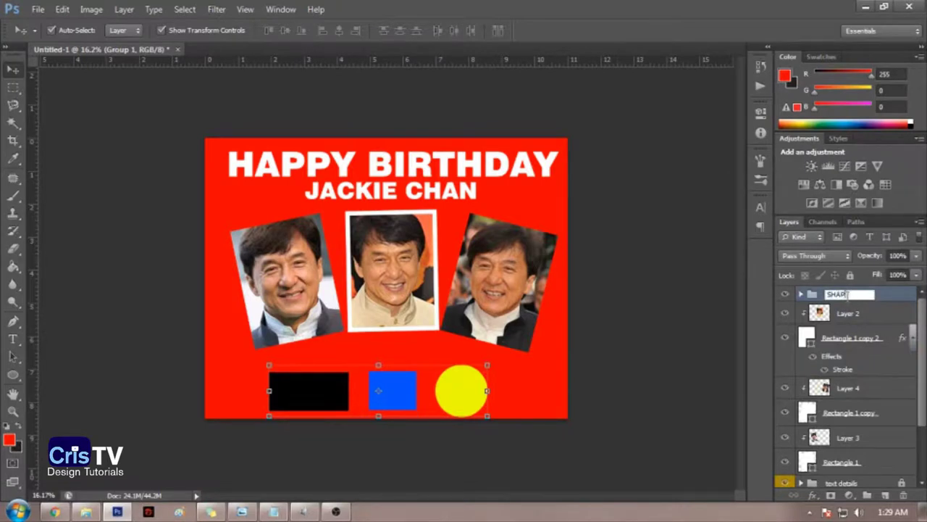
type("APES")
key("Return")
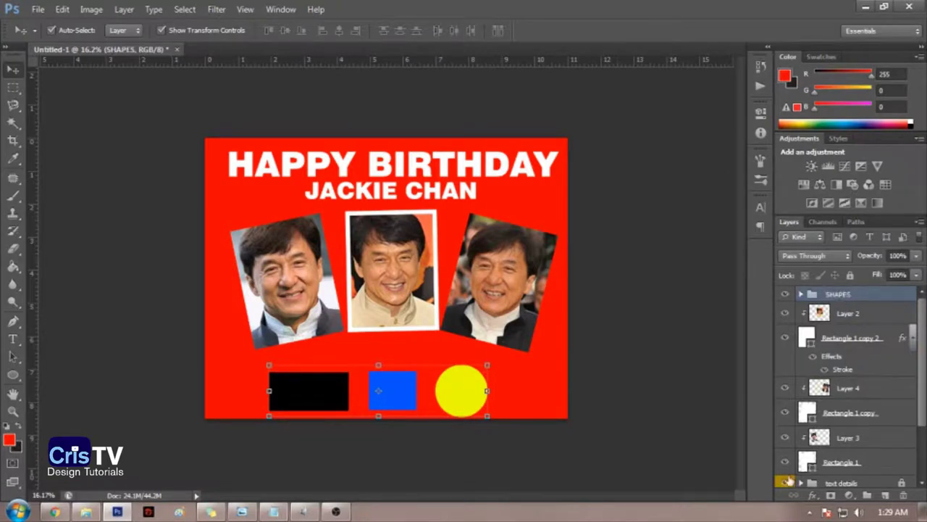
right_click(785, 294)
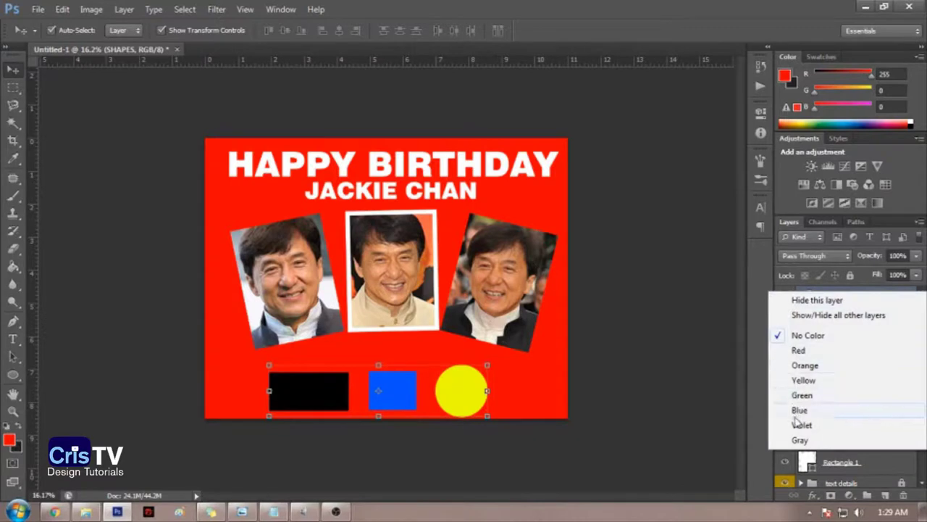
left_click(800, 350)
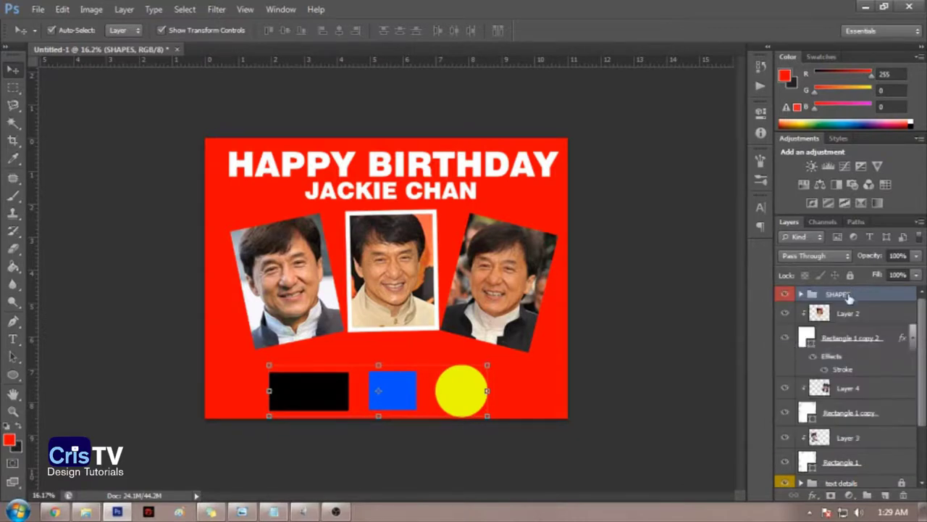
Step: Move the SHAPES group down the layer stack to directly above the text details group
left_click_drag(849, 297, 885, 425)
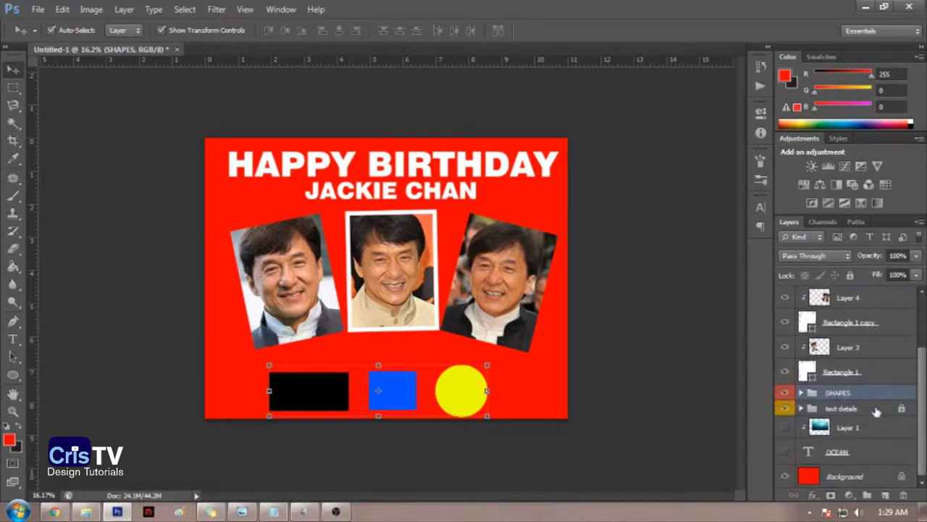
left_click(558, 224)
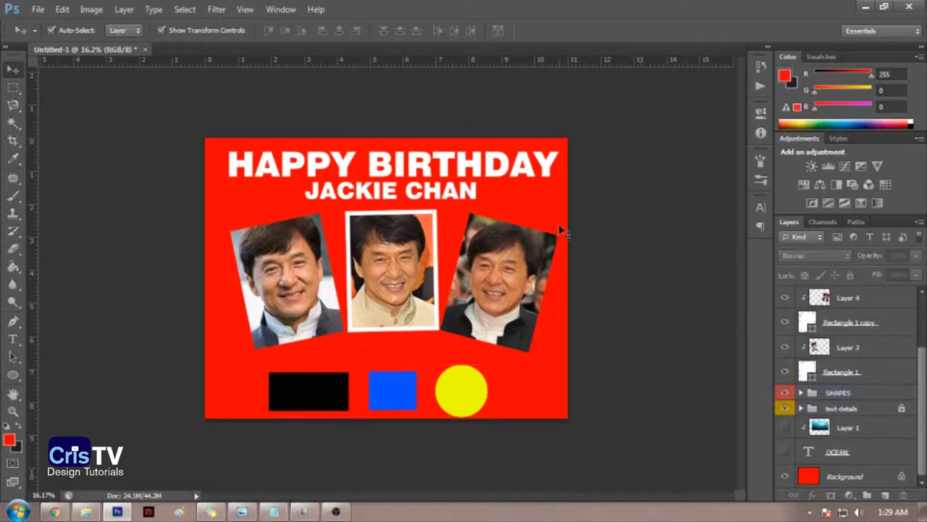
Step: Select all three portraits together with their clipping rectangles and put them in one layer group
left_click_drag(204, 218, 579, 356)
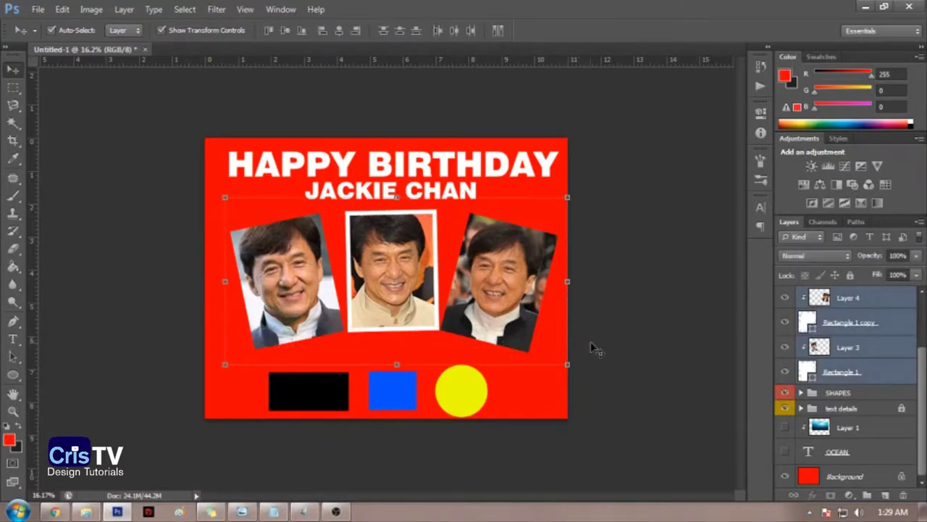
left_click_drag(844, 316, 867, 495)
key("ctrl+shift+g")
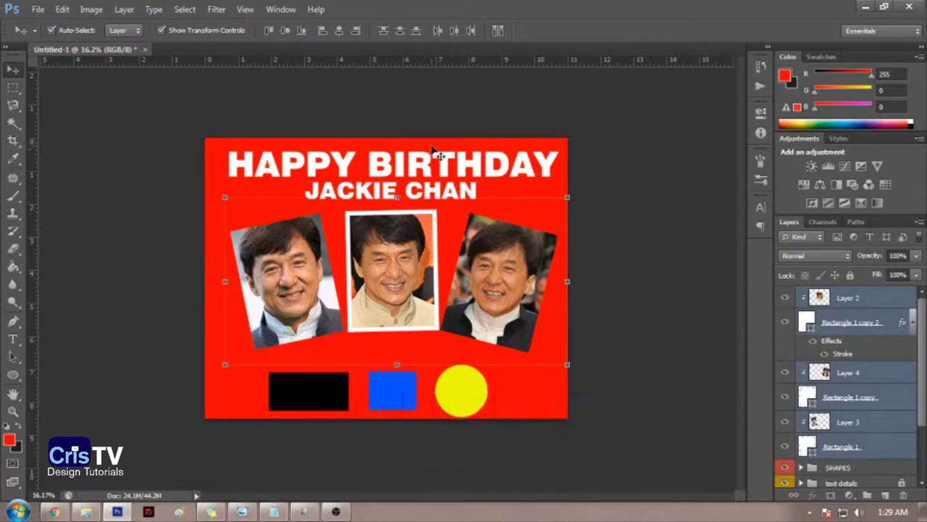
key("ctrl+g")
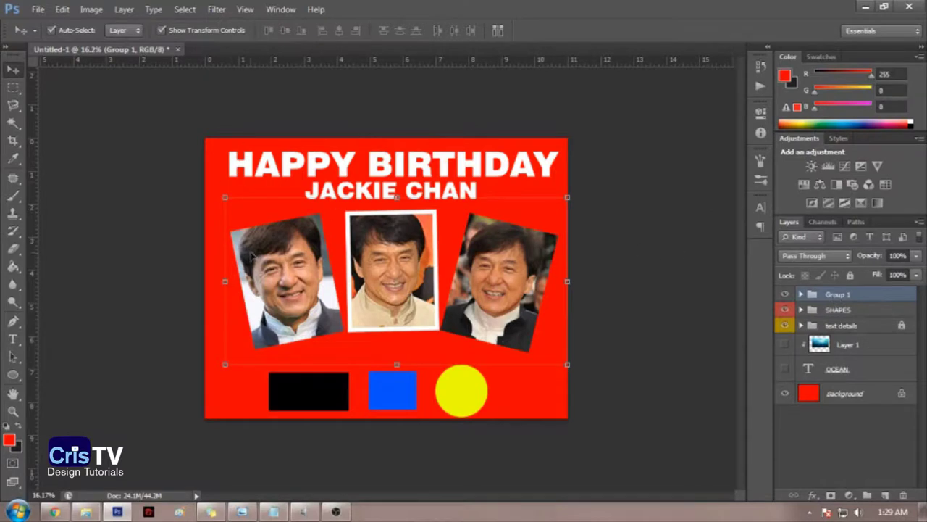
Step: Rename the new portrait group as PICTURES and give it the blue color label
double_click(854, 298)
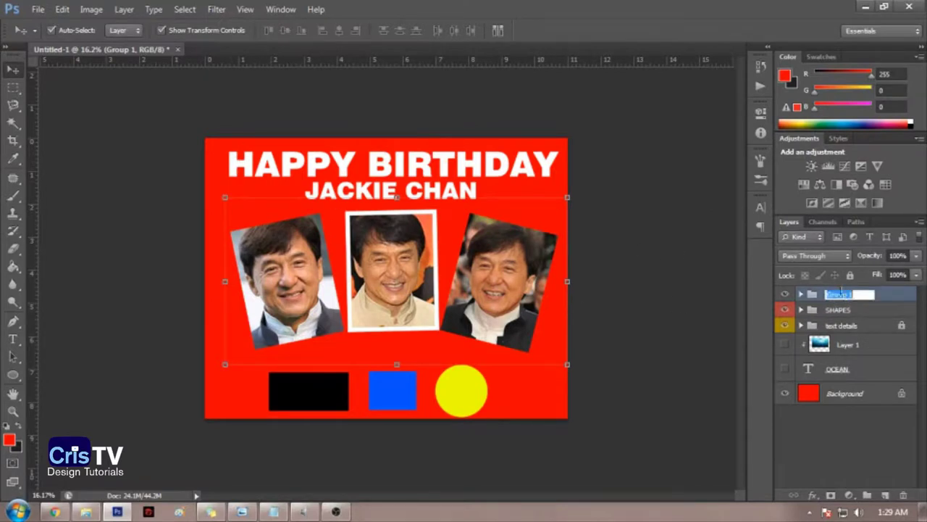
type("pics")
type("ES")
key("Return")
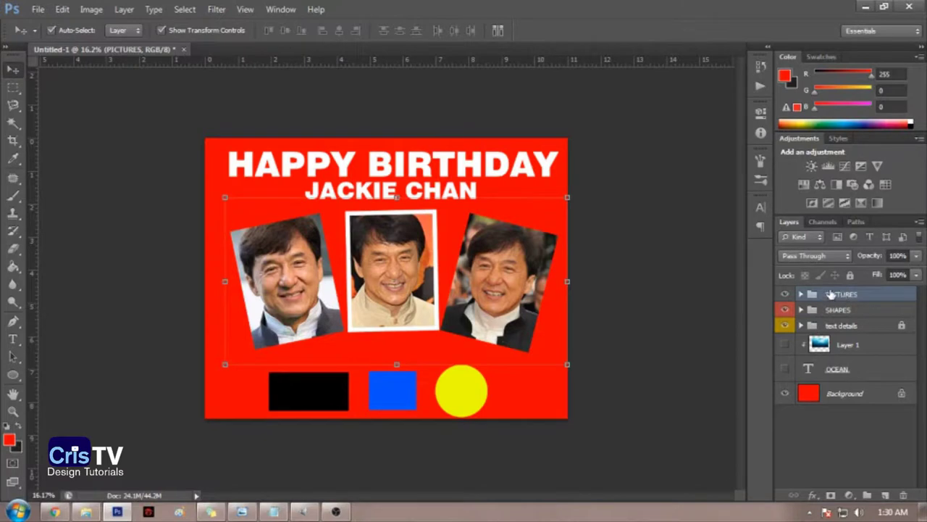
right_click(785, 295)
left_click(800, 415)
Step: Check what the PICTURES, SHAPES and text details groups contain by hiding and showing each one
left_click(786, 295)
left_click(786, 310)
left_click(785, 295)
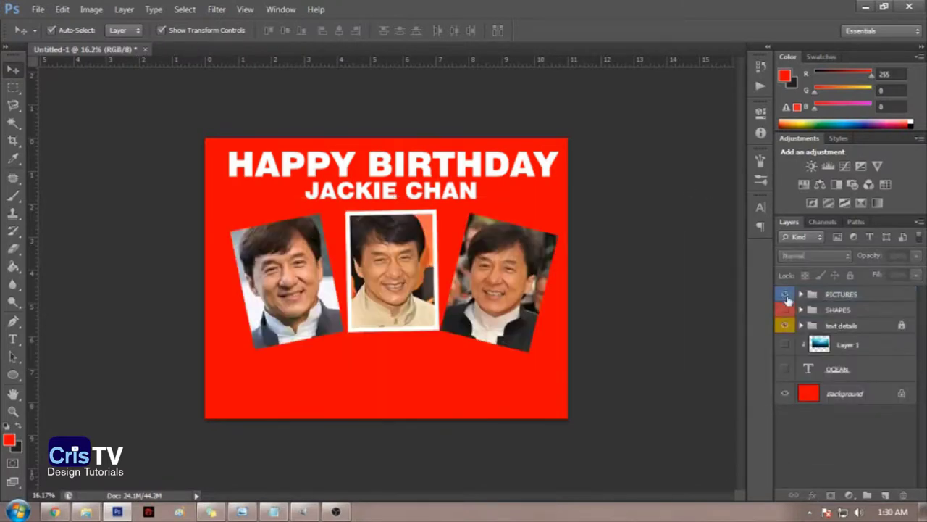
left_click(785, 310)
left_click(785, 326)
left_click(785, 325)
left_click(785, 310)
left_click(786, 295)
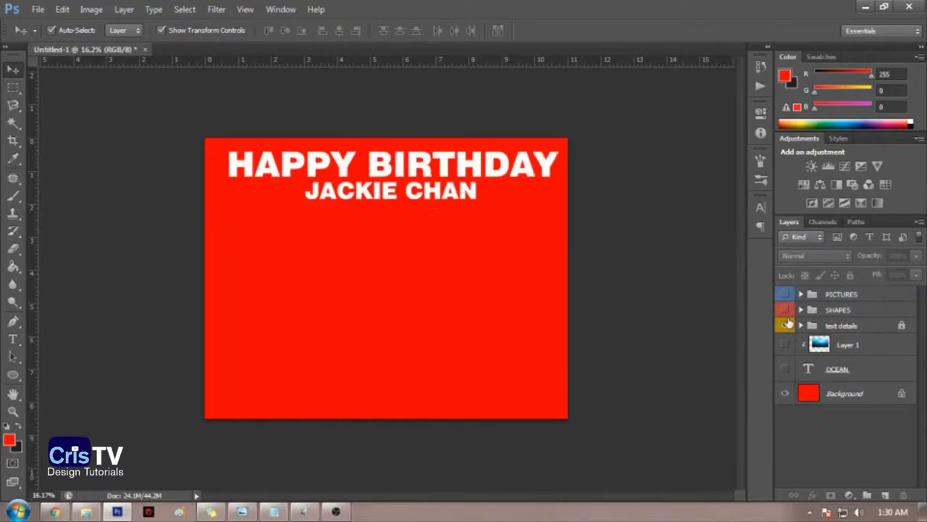
left_click(785, 325)
left_click(785, 310)
left_click(786, 295)
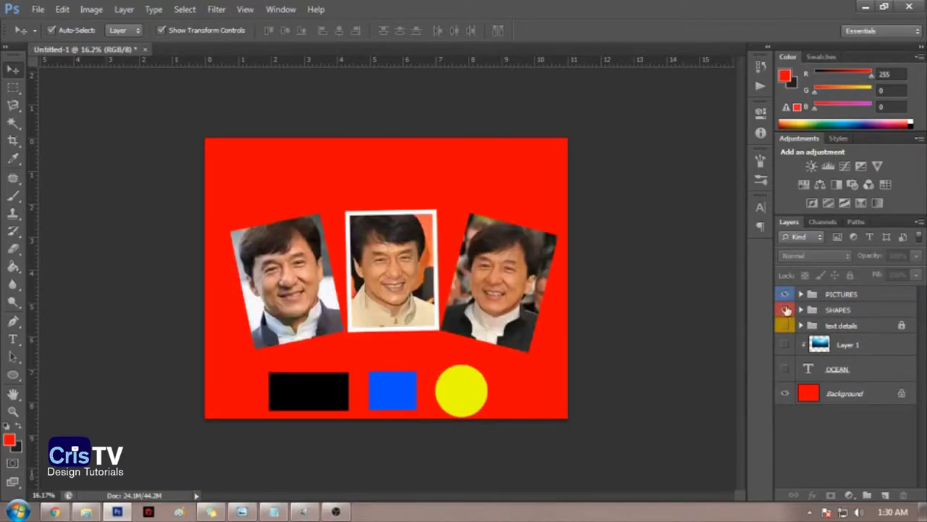
left_click(785, 325)
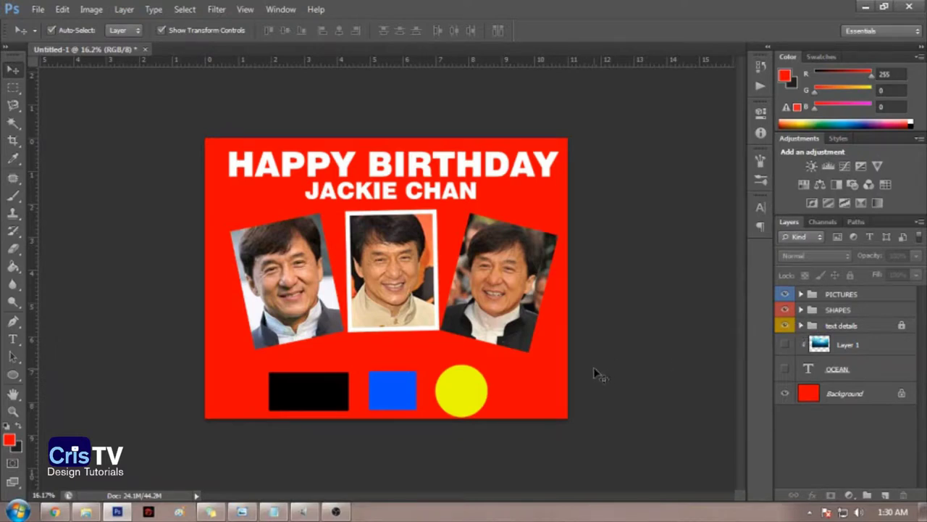
Step: Set the Move tool's auto-select mode to Group and leave the SHAPES group collapsed
left_click_drag(220, 417, 505, 374)
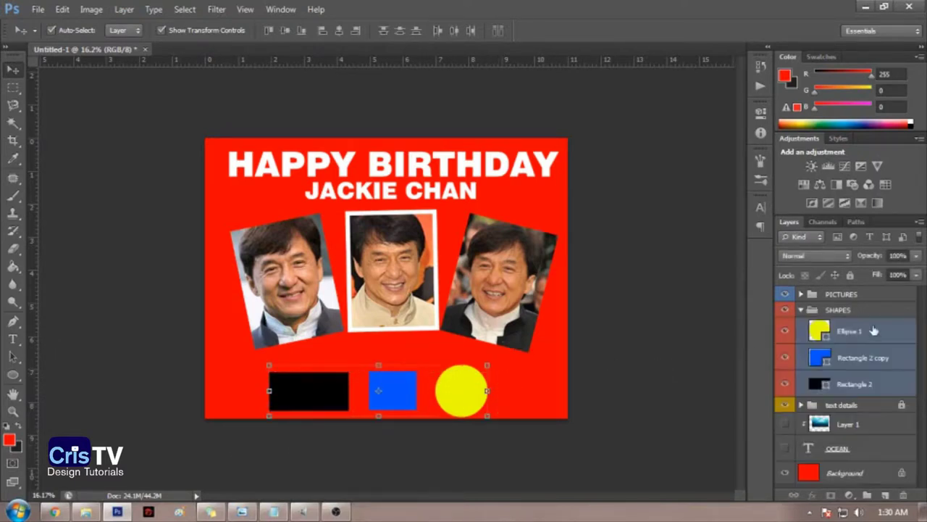
left_click(563, 368)
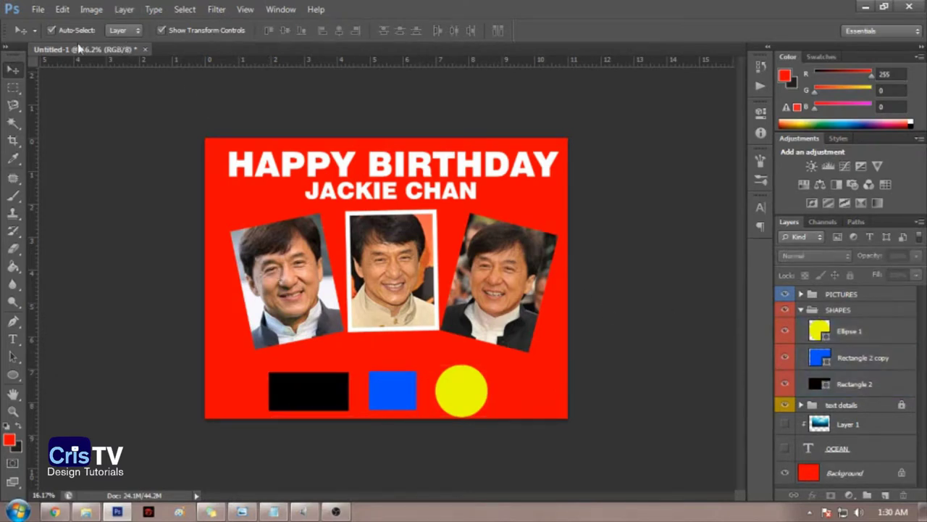
left_click(124, 30)
left_click(120, 46)
left_click(801, 309)
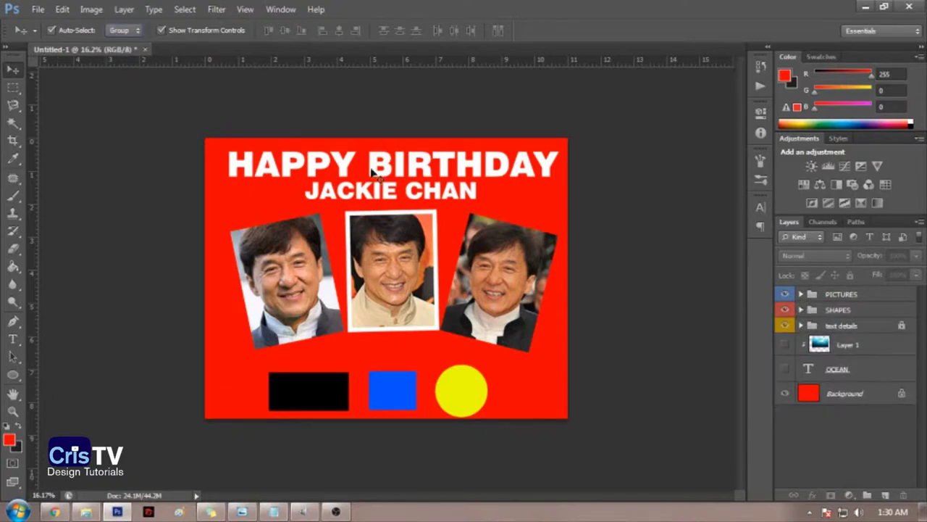
Step: Unlock the text details group, then reposition the two-line heading and the portraits on the page as whole groups
left_click(858, 325)
left_click(849, 276)
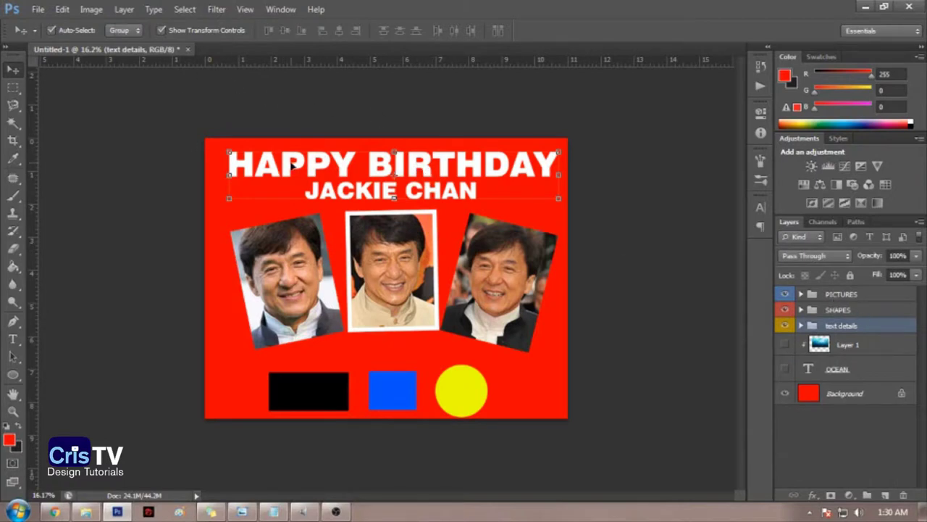
left_click_drag(291, 165, 343, 152)
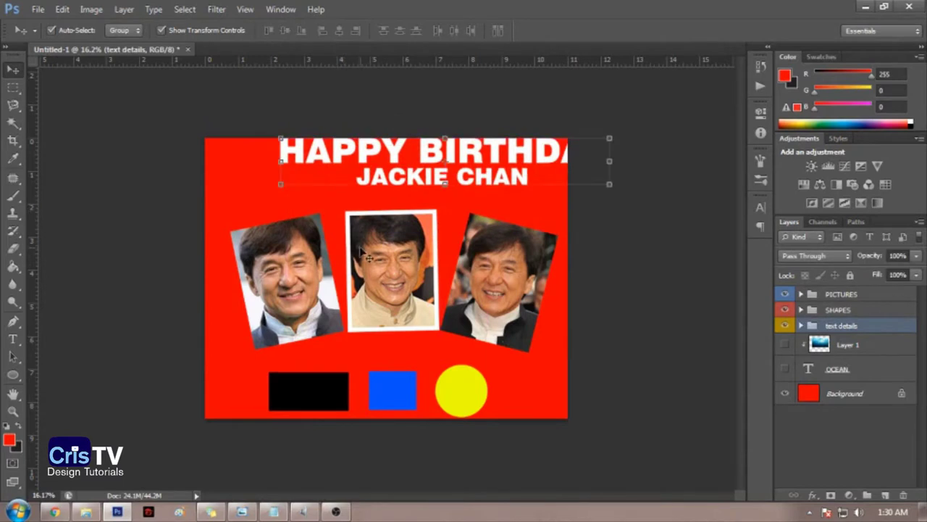
left_click_drag(368, 257, 389, 263)
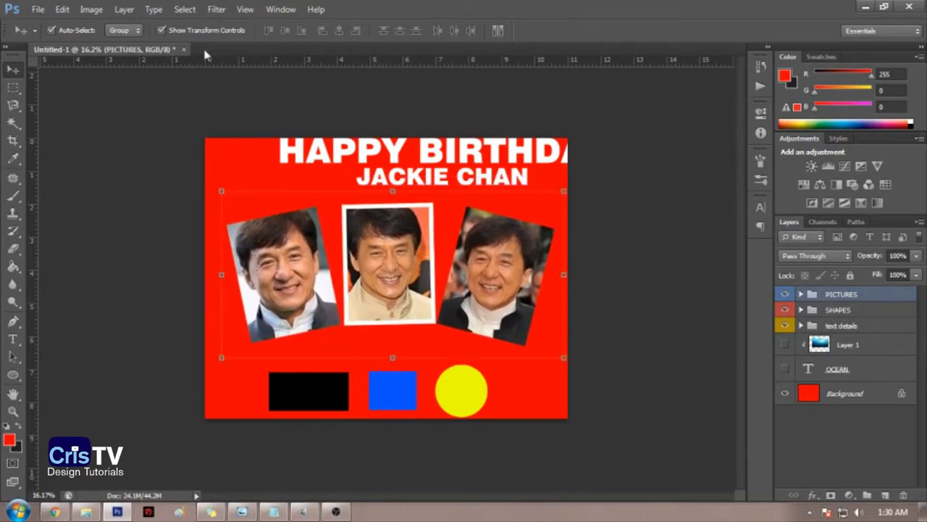
left_click_drag(318, 151, 290, 165)
Step: Set auto-select to Layer and move only the HAPPY BIRTHDAY line left and slightly down
left_click(120, 30)
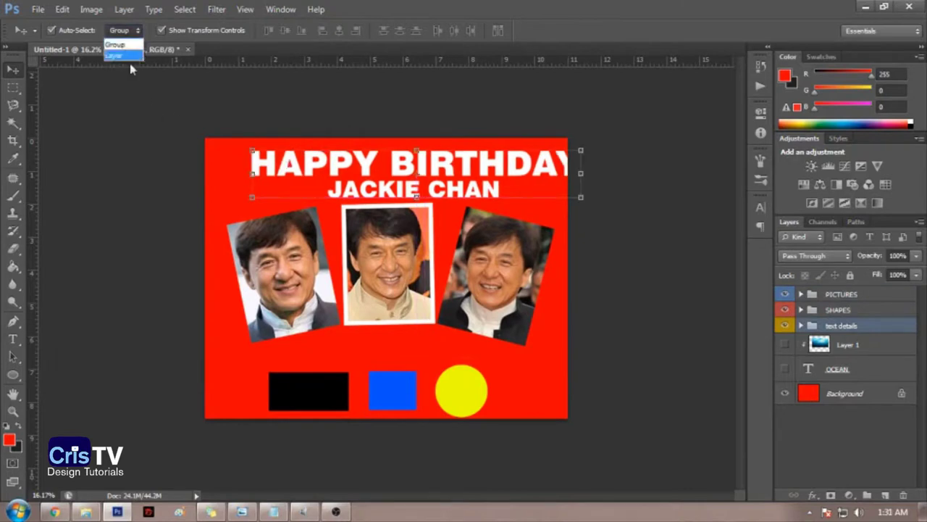
left_click(121, 29)
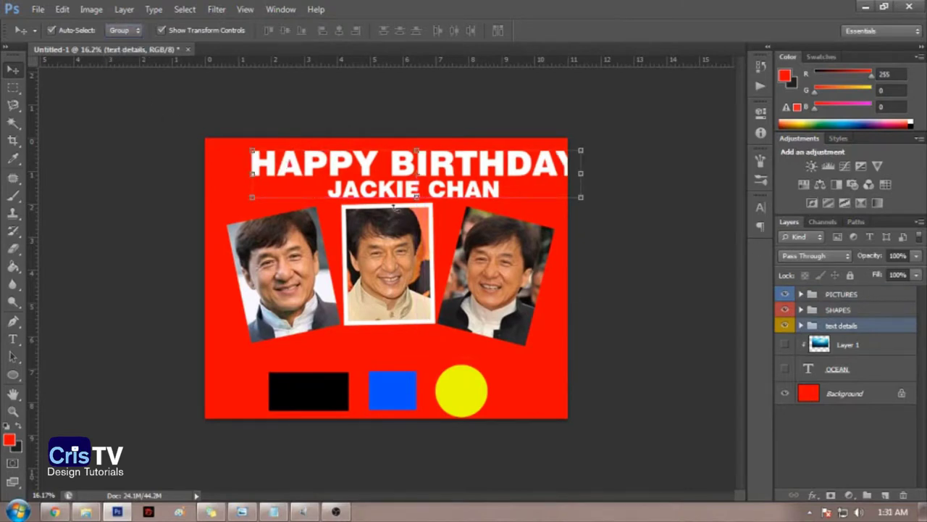
left_click(121, 30)
left_click(122, 42)
left_click_drag(503, 178, 452, 173)
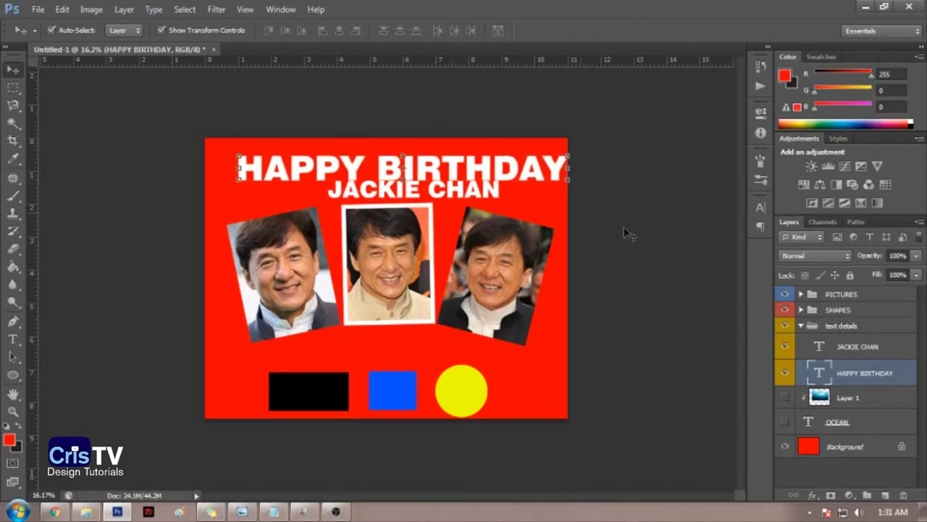
Step: With auto-select on Layer, move HAPPY BIRTHDAY up near the page's top edge and shift JACKIE CHAN left beneath it
left_click(118, 34)
left_click(119, 55)
left_click_drag(461, 178, 452, 168)
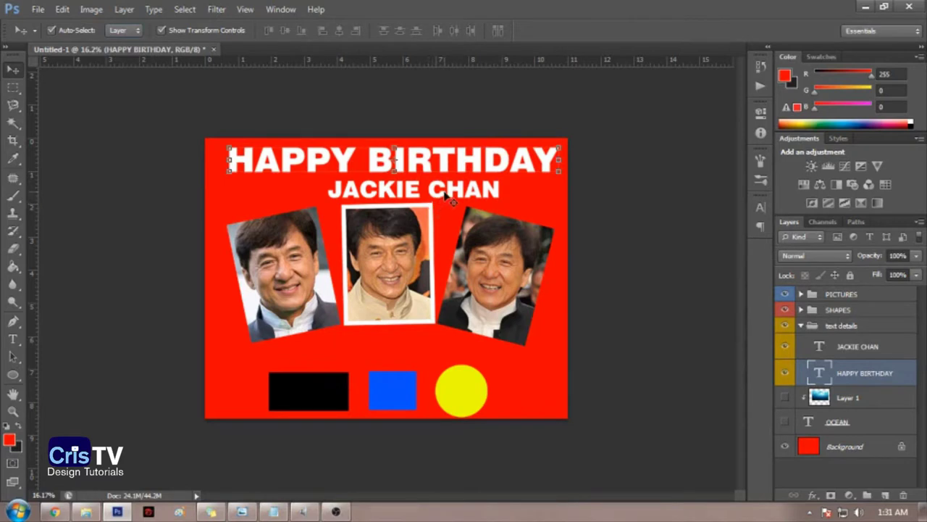
left_click_drag(446, 195, 402, 197)
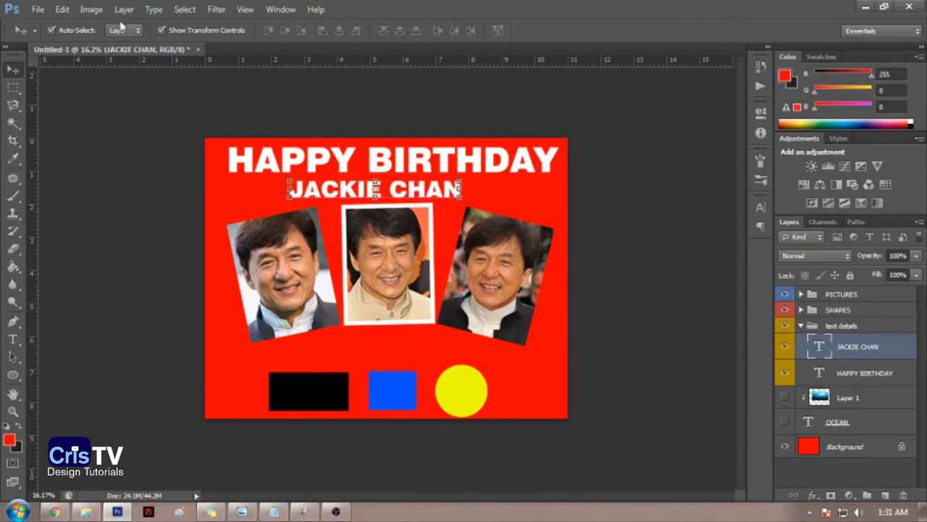
Step: Set auto-select to Group and move all the portraits together up over the heading at the page's top edge
left_click(121, 29)
left_click(119, 45)
left_click_drag(399, 262, 382, 293)
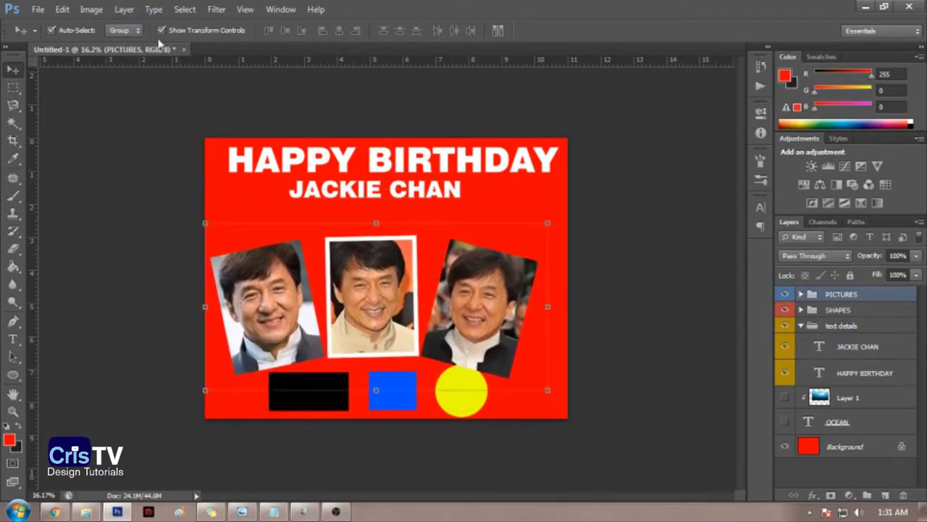
left_click_drag(360, 270, 369, 119)
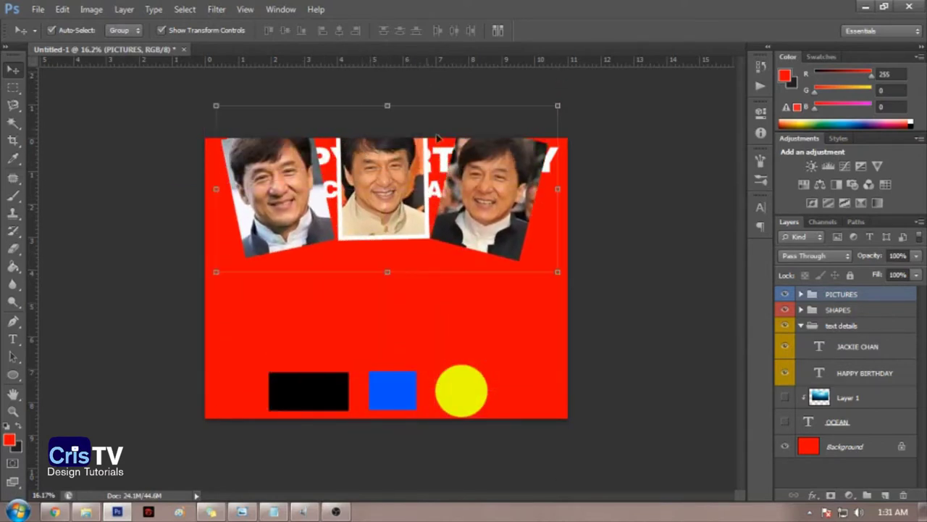
Step: Move the heading group below the portraits, fit the portraits inside the page's top area, and collapse the text details group
left_click(849, 348)
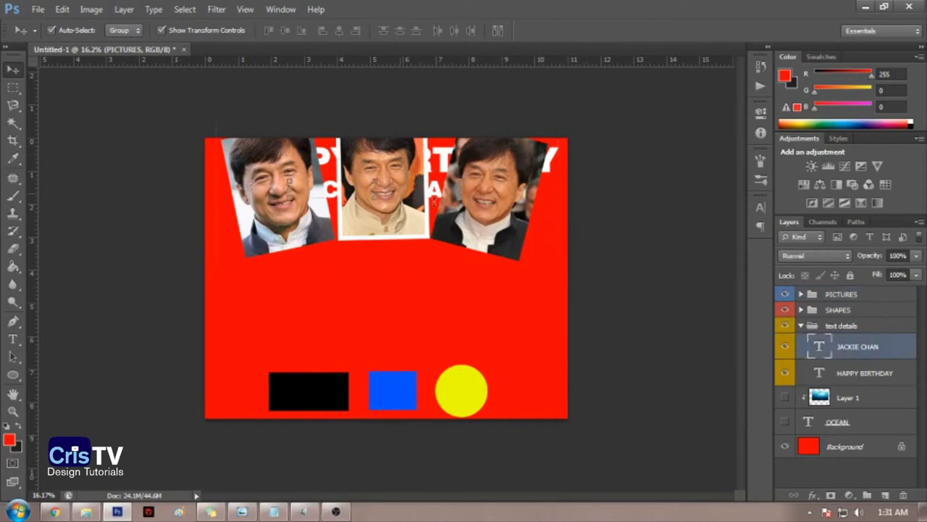
left_click_drag(326, 154, 329, 310)
left_click_drag(360, 212, 364, 244)
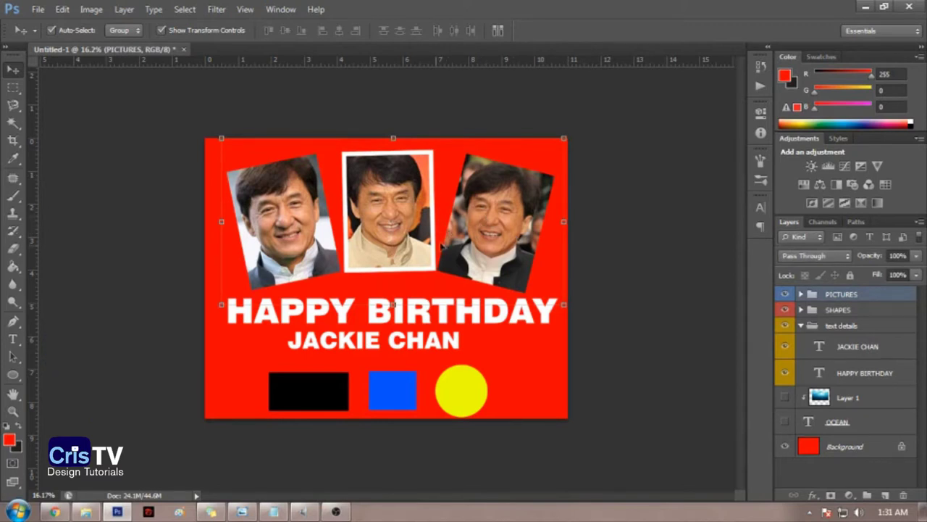
mouse_move(442, 246)
left_mouse_down()
mouse_move(382, 240)
mouse_move(435, 247)
left_mouse_up()
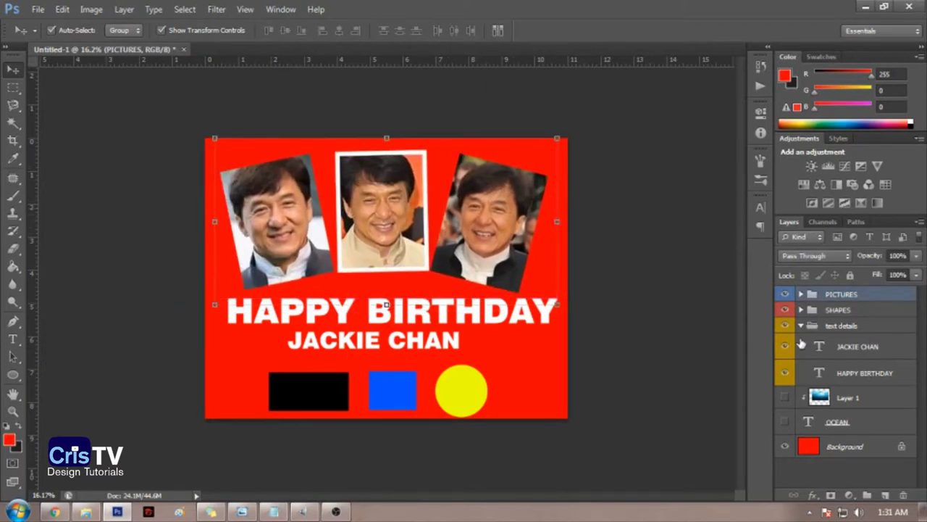
left_click(800, 325)
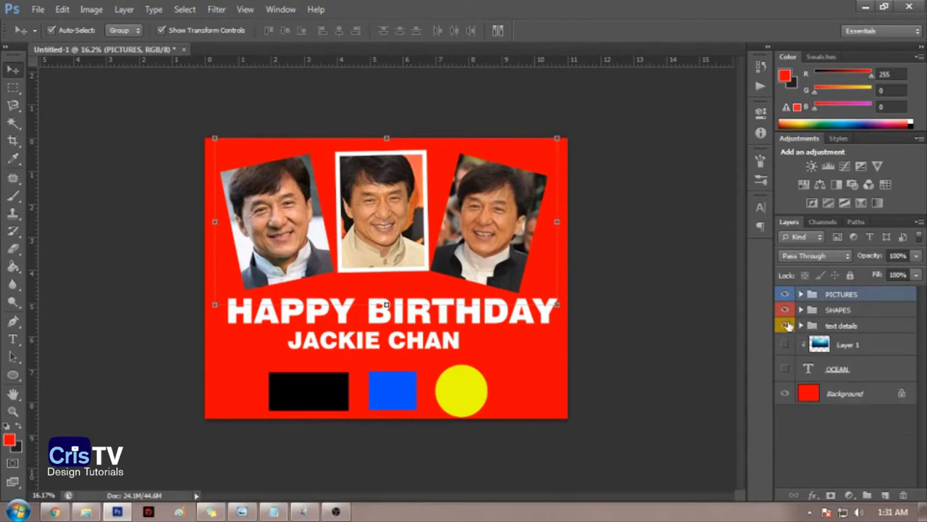
Step: Hide the text details, SHAPES and PICTURES groups and clear the layer selection
left_click(786, 325)
left_click(786, 310)
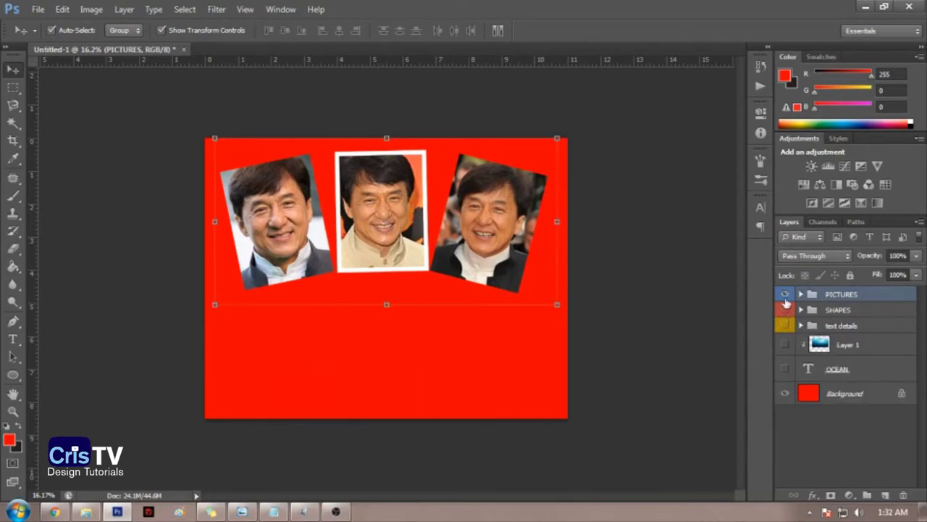
left_click(785, 294)
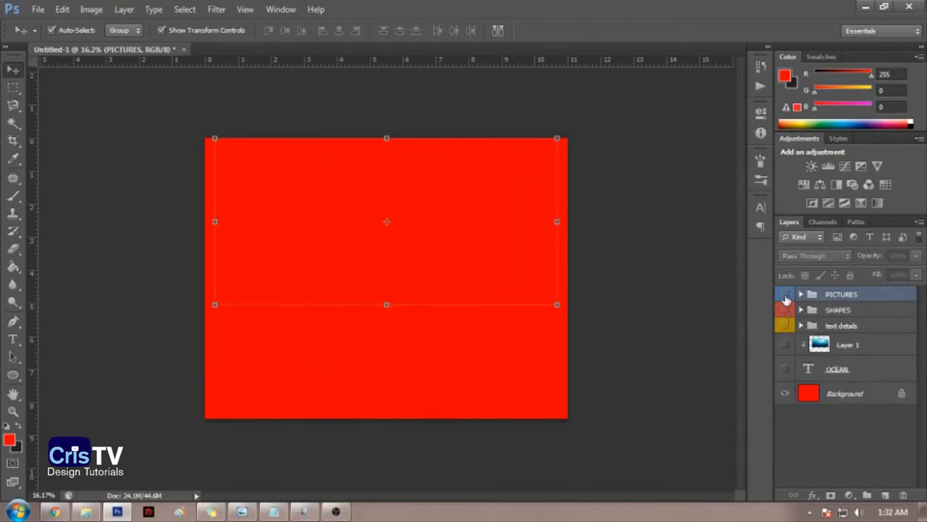
left_click(638, 249)
scroll(767, 334, "up", 1)
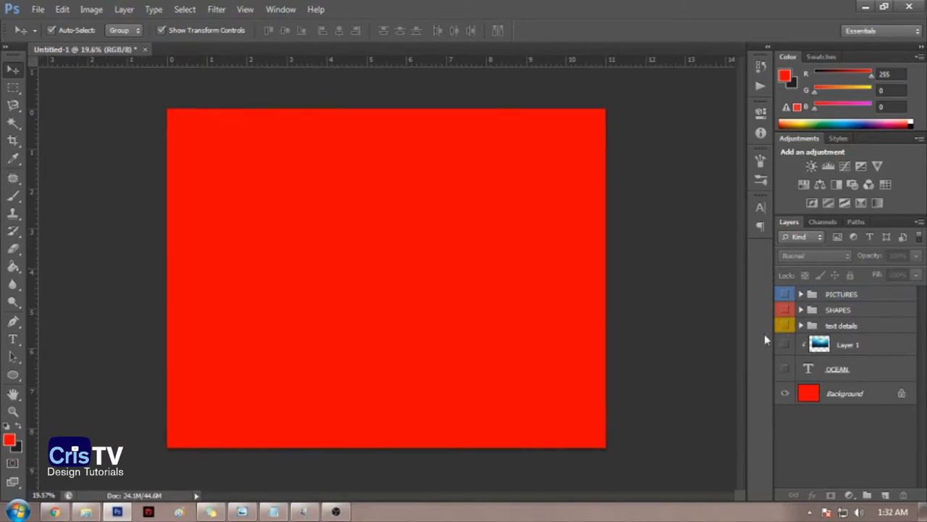
scroll(587, 260, "down", 2)
scroll(499, 276, "down", 1)
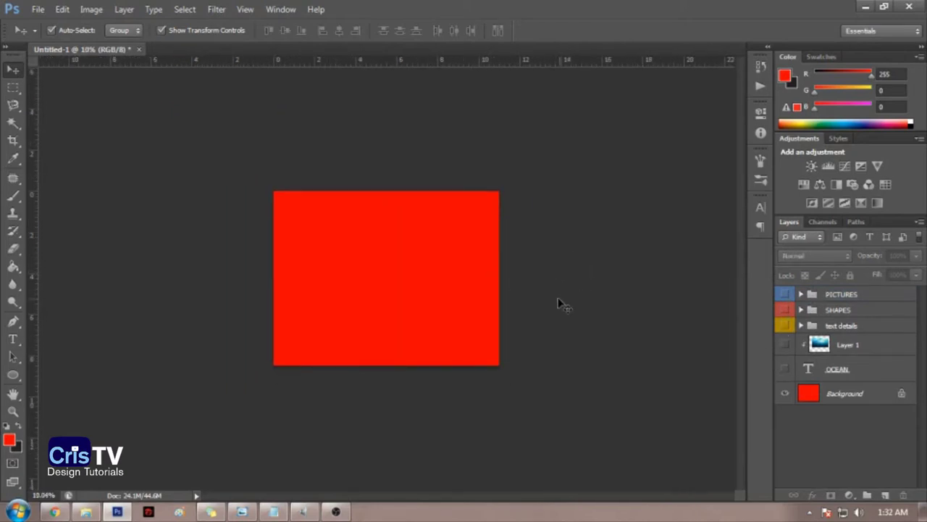
scroll(359, 290, "down", 1)
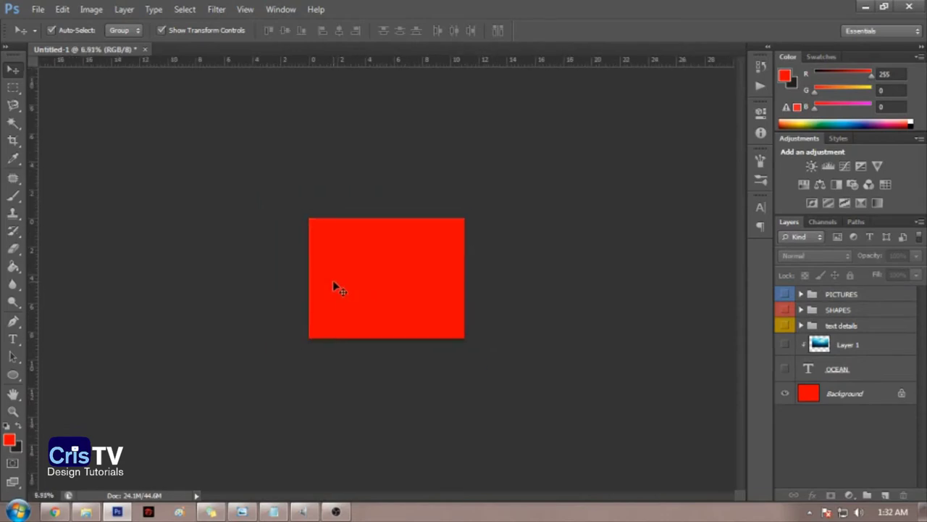
scroll(336, 285, "up", 2)
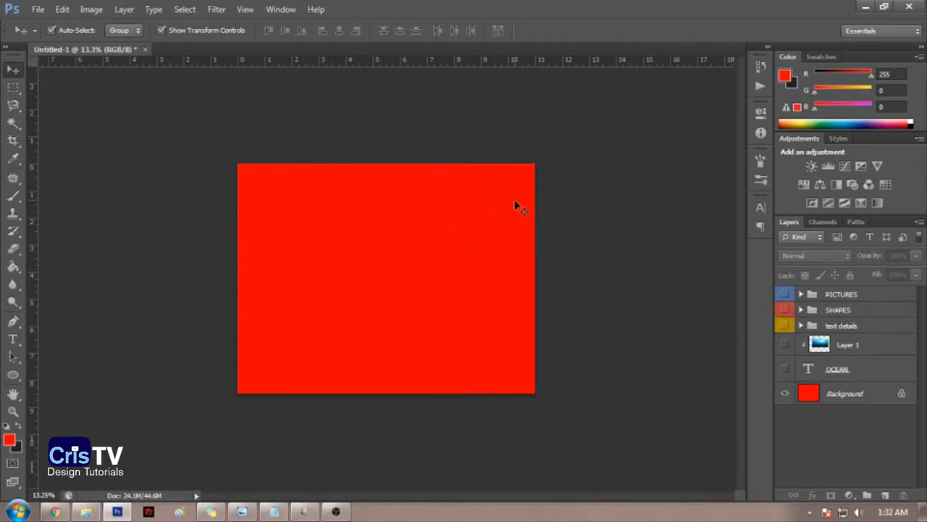
scroll(301, 155, "down", 2)
scroll(495, 239, "up", 3)
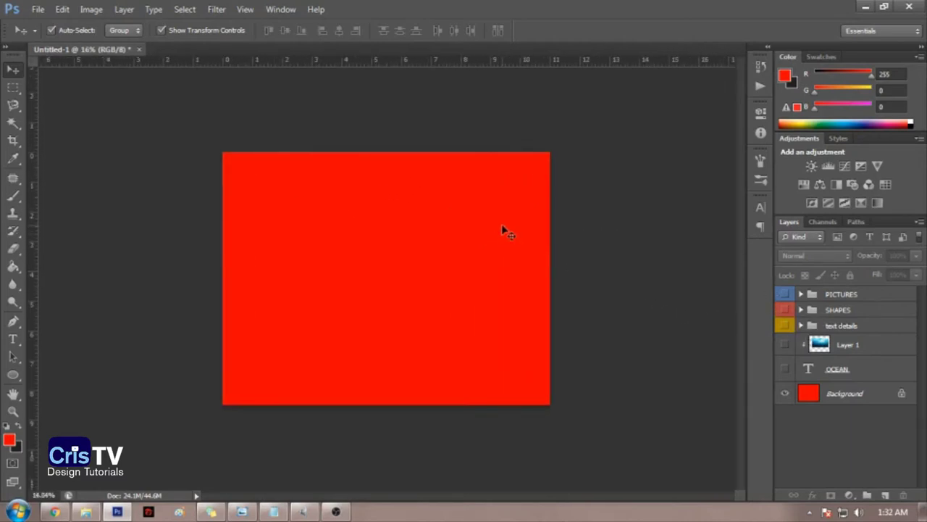
scroll(503, 230, "up", 4)
scroll(586, 251, "down", 2)
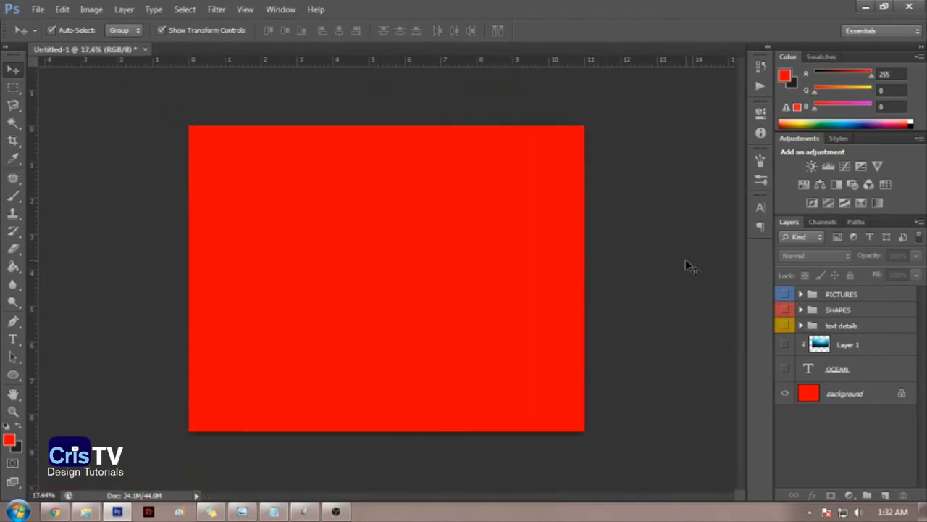
Step: Show the PICTURES, SHAPES and text details groups, and also Layer 1 and the OCEAN text layer
left_click(783, 294)
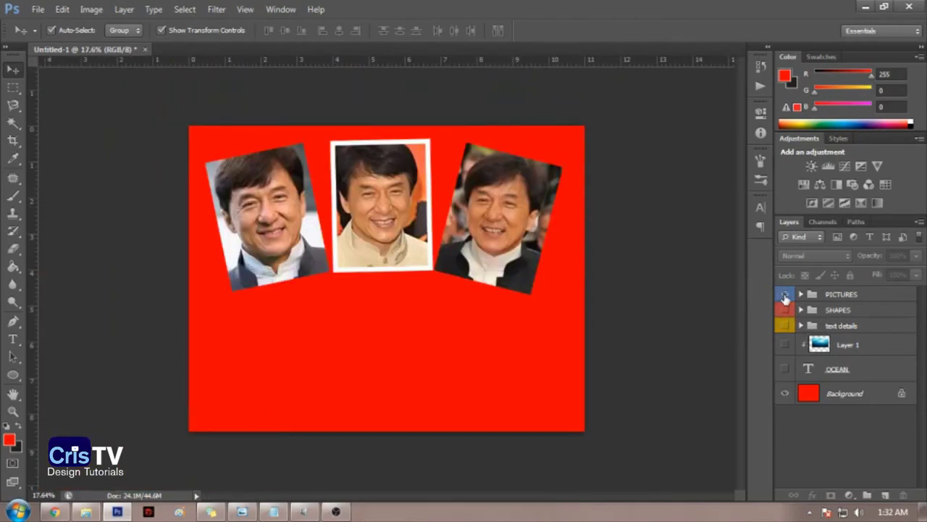
left_click(783, 294)
left_click(784, 309)
left_click(784, 309)
left_click(785, 325)
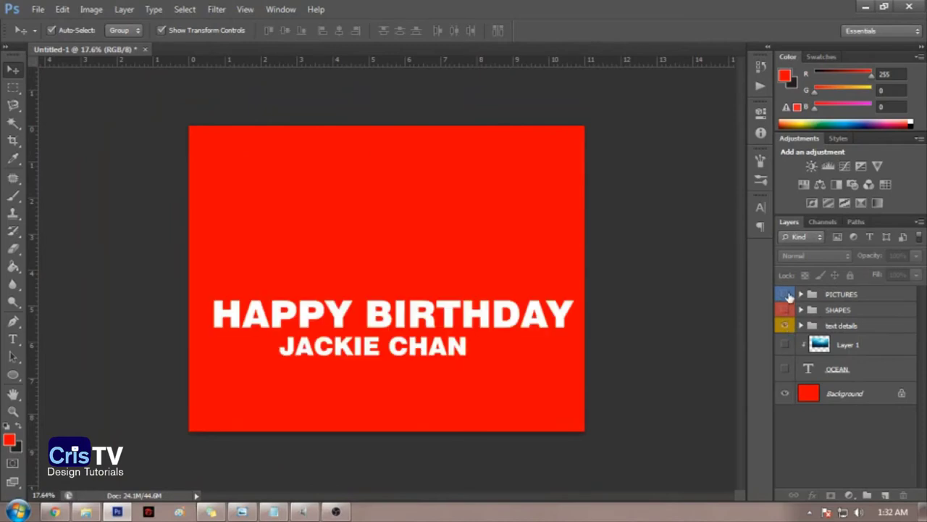
left_click(784, 294)
left_click(784, 309)
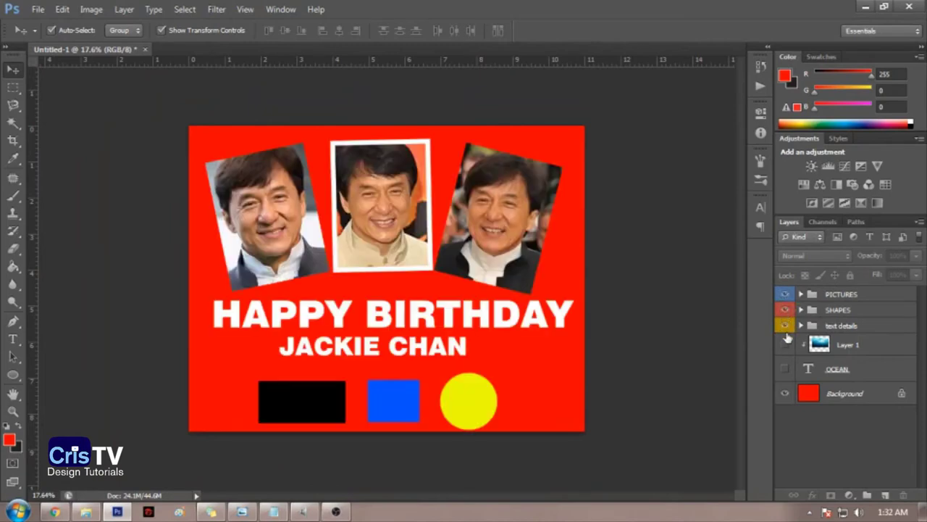
left_click(785, 344)
left_click(785, 369)
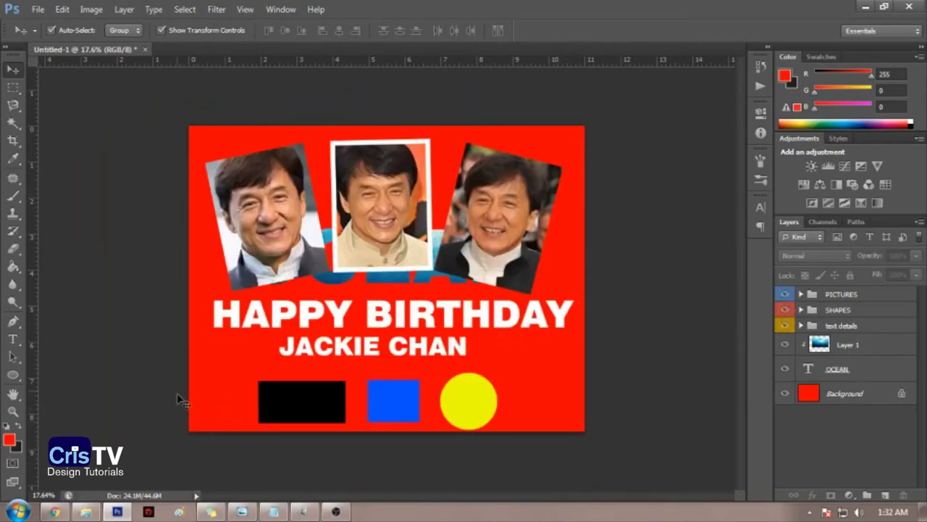